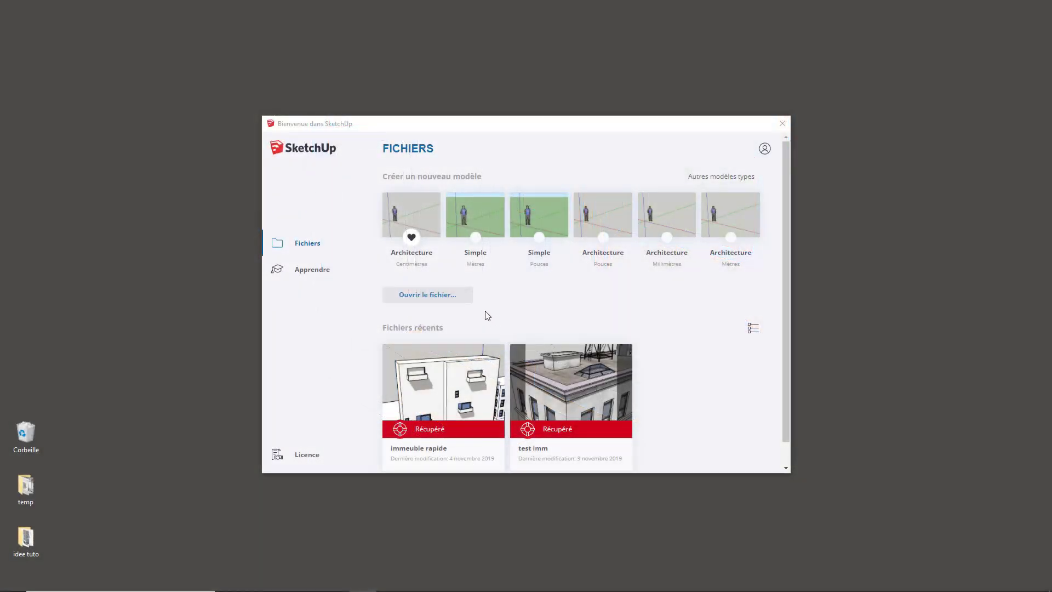
Step: Create a new model from the Architecture Centimètres template, dismiss the extension update notice and collapse the Ombres settings
{"action": "mouse_move", "coordinate": [436, 137]}
{"action": "left_mouse_down"}
{"action": "mouse_move", "coordinate": [384, 97]}
{"action": "mouse_move", "coordinate": [437, 129]}
{"action": "left_mouse_up"}
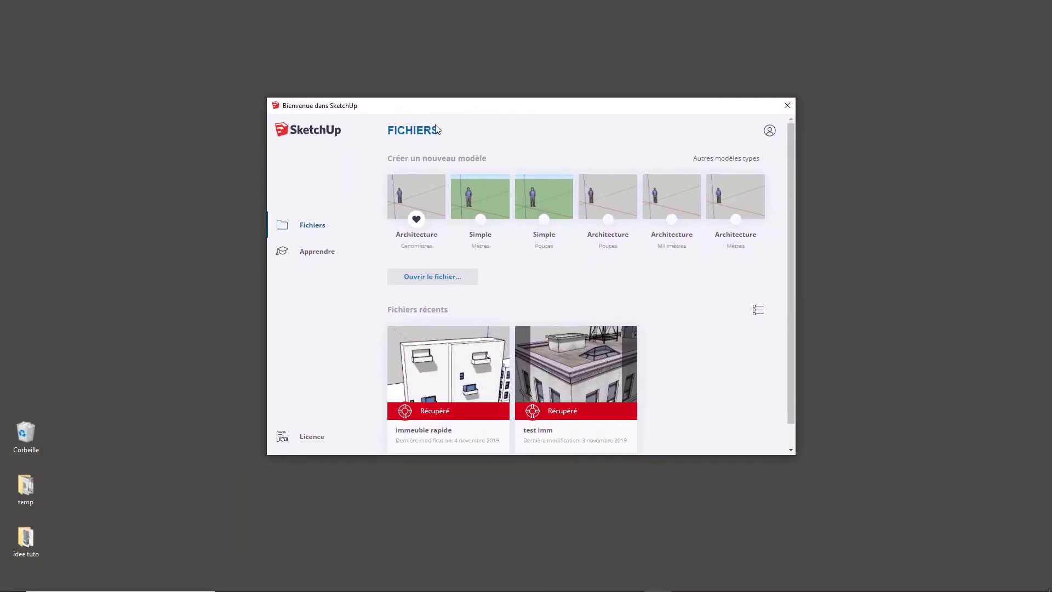
{"action": "left_click", "coordinate": [430, 199]}
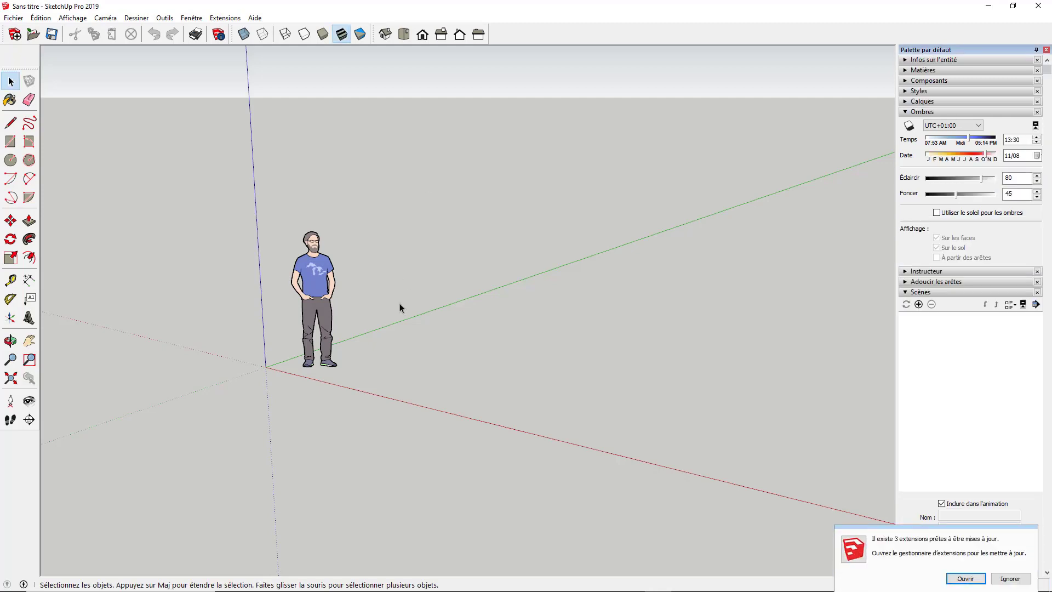
{"action": "left_click", "coordinate": [1011, 578]}
{"action": "left_click", "coordinate": [904, 113]}
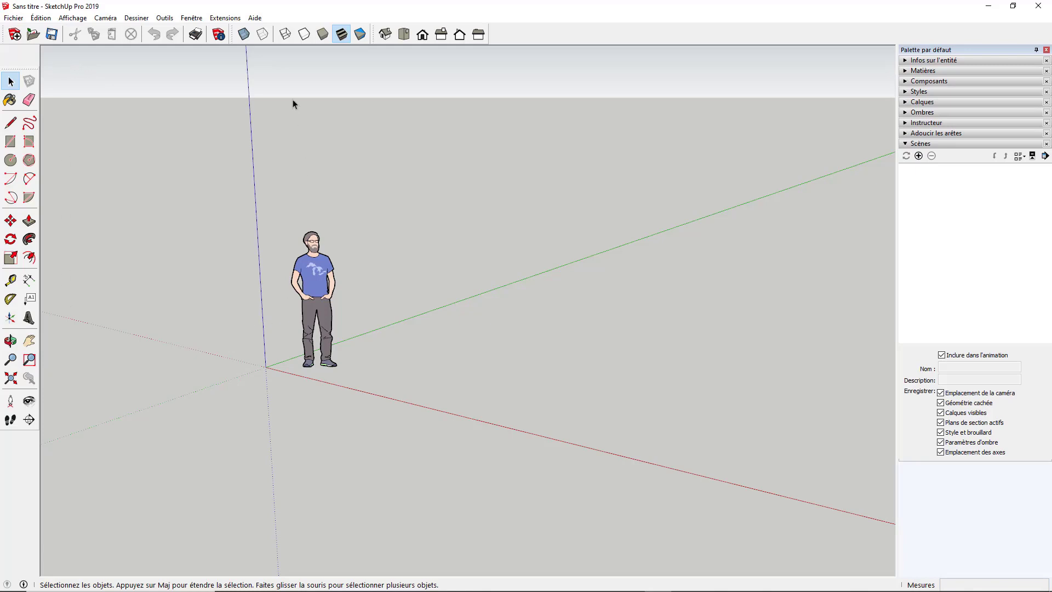
Step: Add a watermark to the current style using the bedroom image from the img folder in Bureau > tuto chambre low poly
{"action": "left_click", "coordinate": [904, 92]}
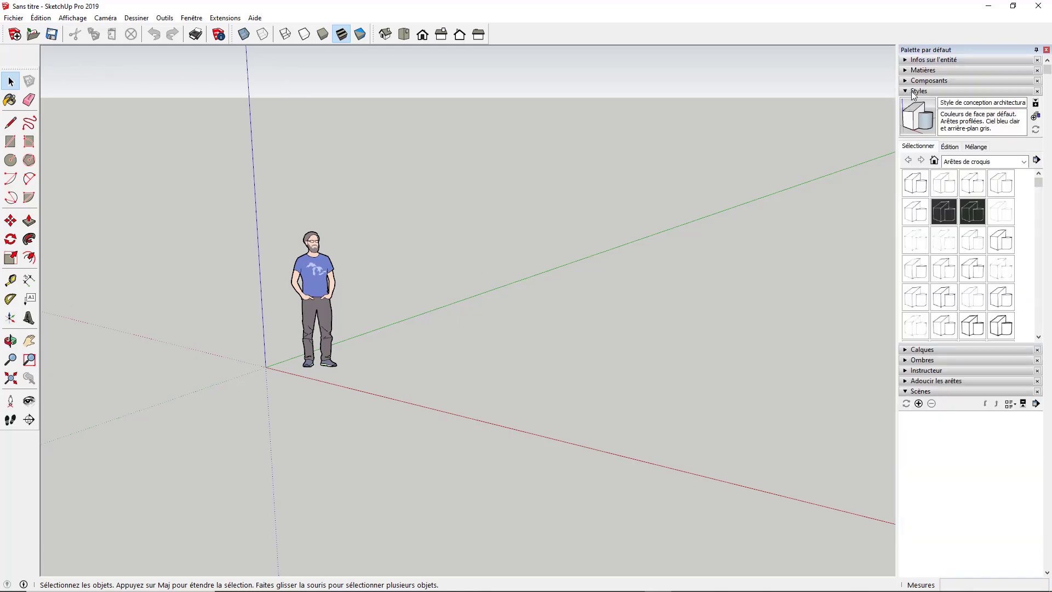
{"action": "left_click", "coordinate": [950, 147]}
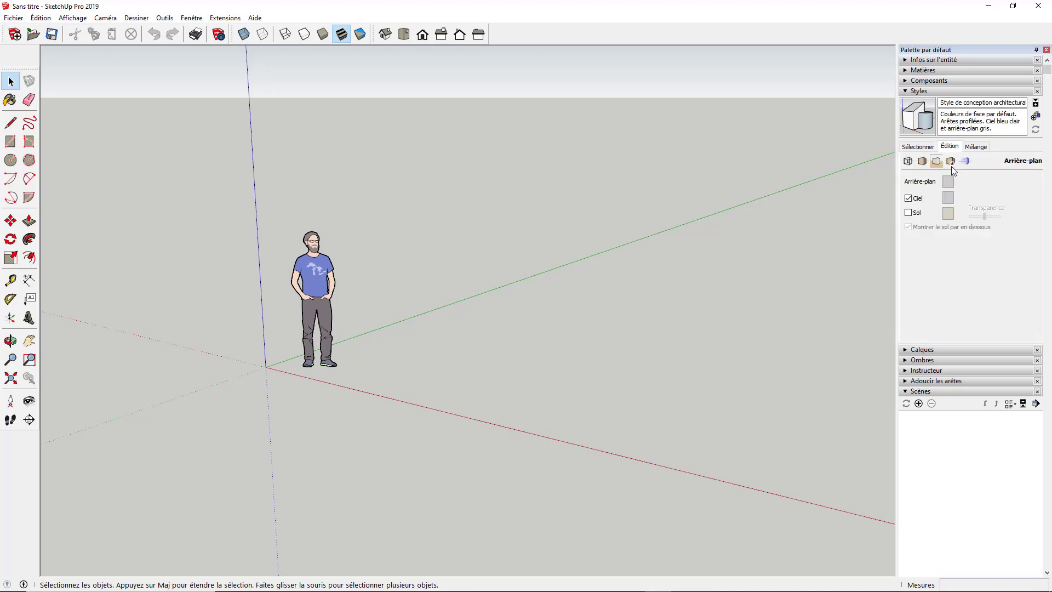
{"action": "left_click", "coordinate": [952, 164]}
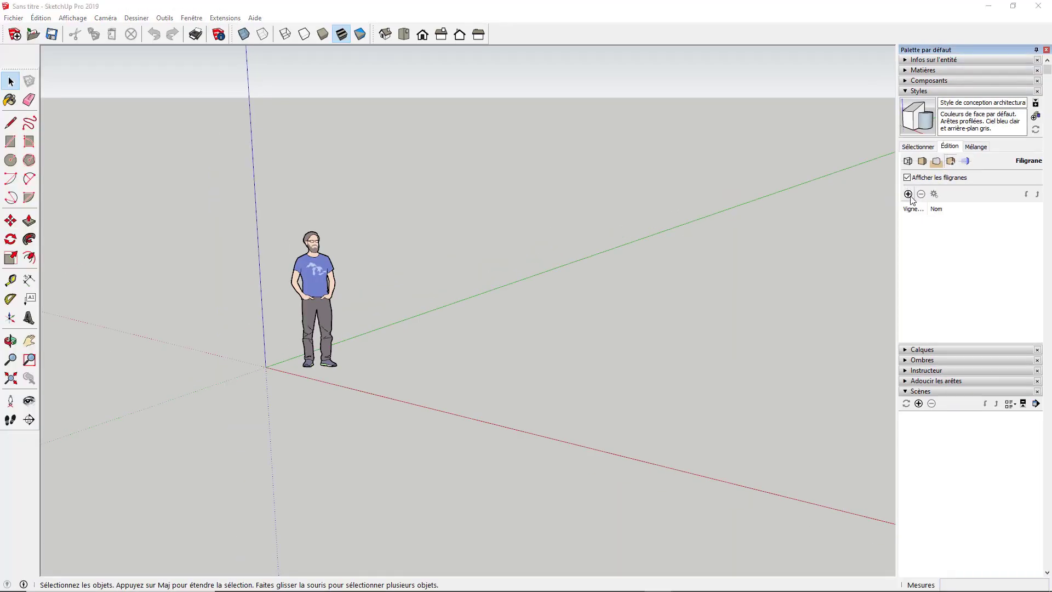
{"action": "left_click", "coordinate": [909, 194]}
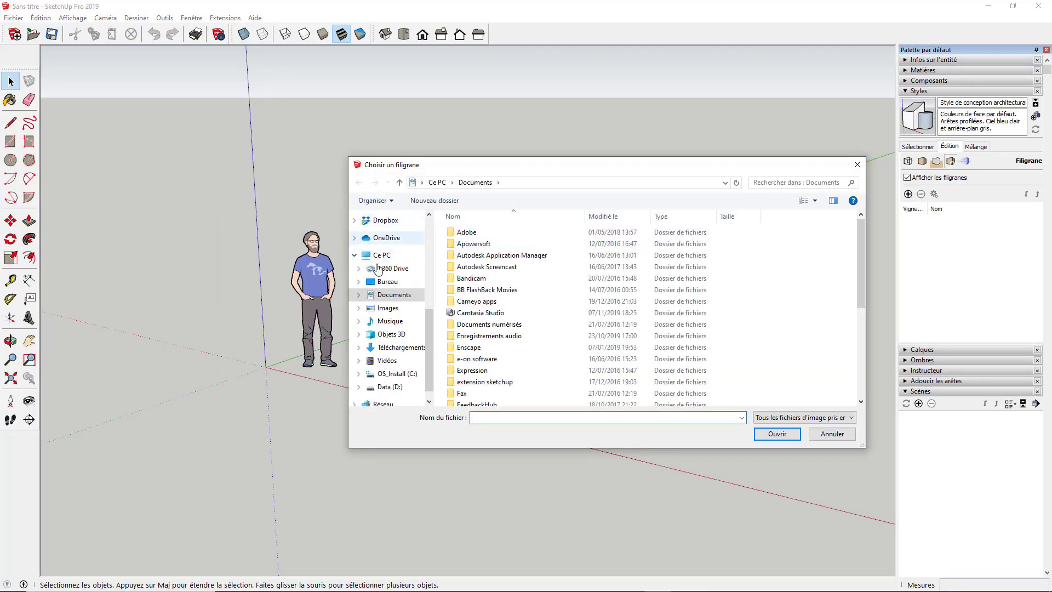
{"action": "left_click", "coordinate": [387, 281]}
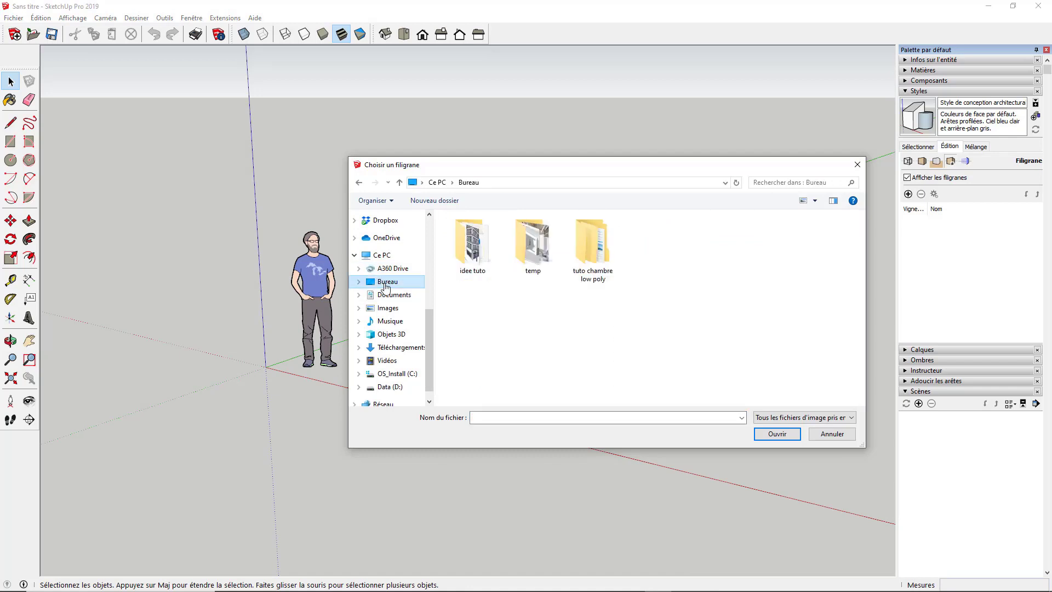
{"action": "double_click", "coordinate": [601, 248]}
{"action": "left_click", "coordinate": [462, 235]}
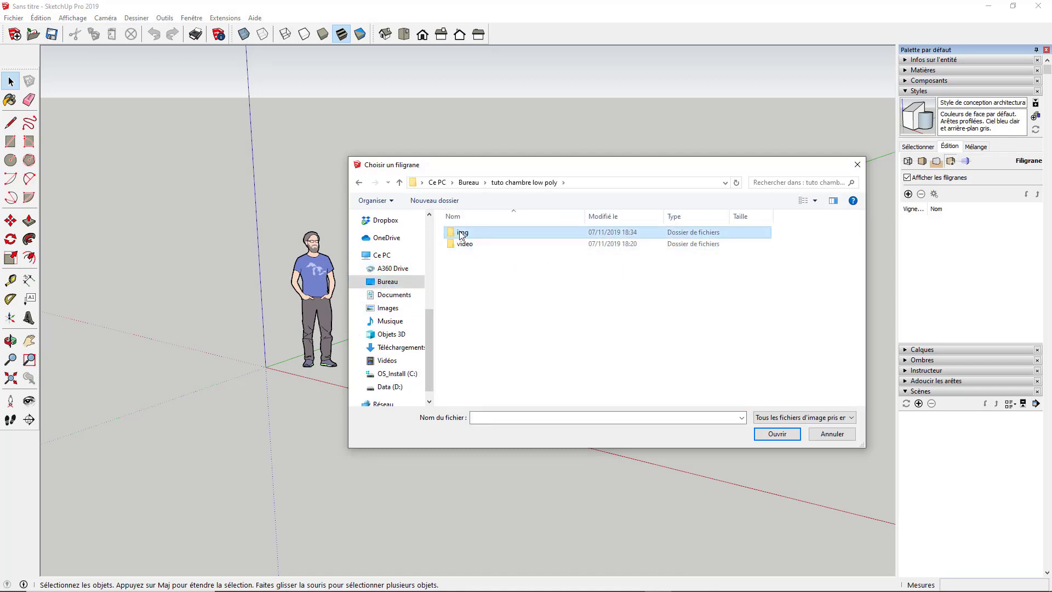
{"action": "double_click", "coordinate": [462, 234]}
{"action": "left_click", "coordinate": [463, 234]}
{"action": "left_click", "coordinate": [762, 436]}
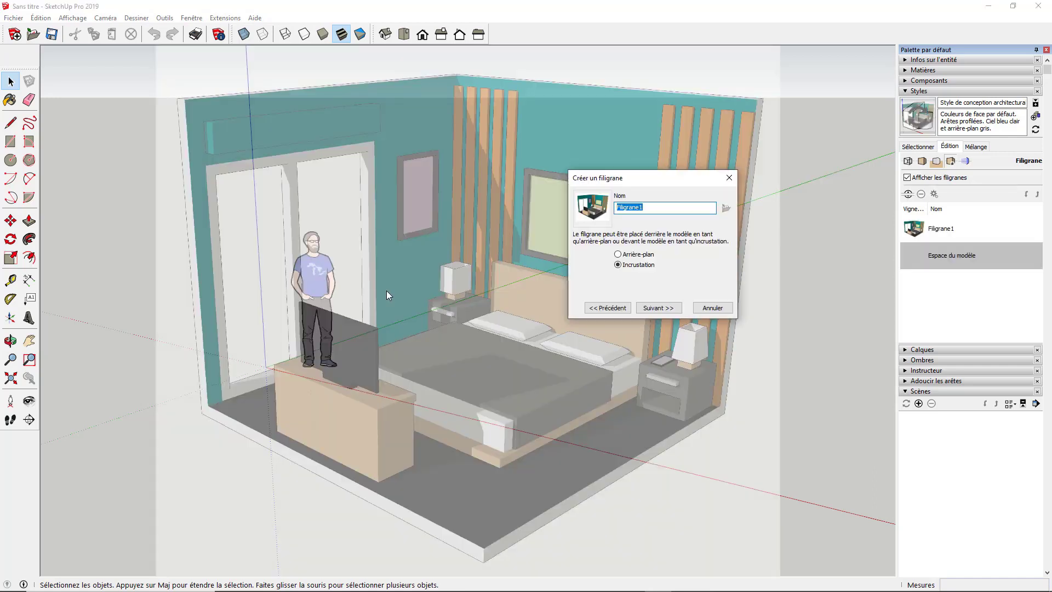
Step: Make the watermark a background image positioned in the upper-left corner of the view, enlarge its scale and finish creating it
{"action": "left_click", "coordinate": [618, 255]}
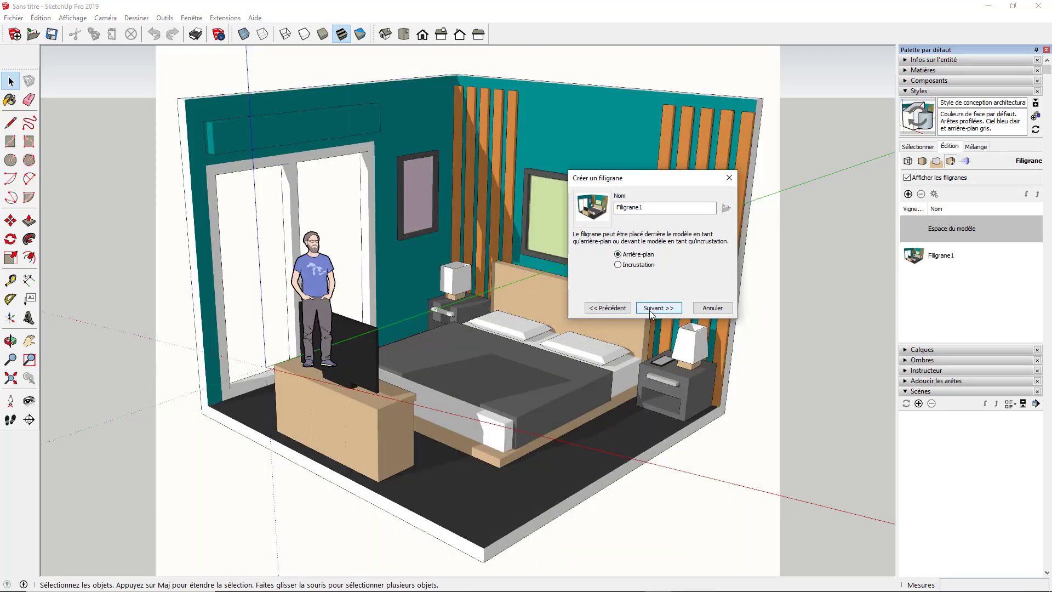
{"action": "left_click", "coordinate": [651, 310]}
{"action": "left_click", "coordinate": [655, 310]}
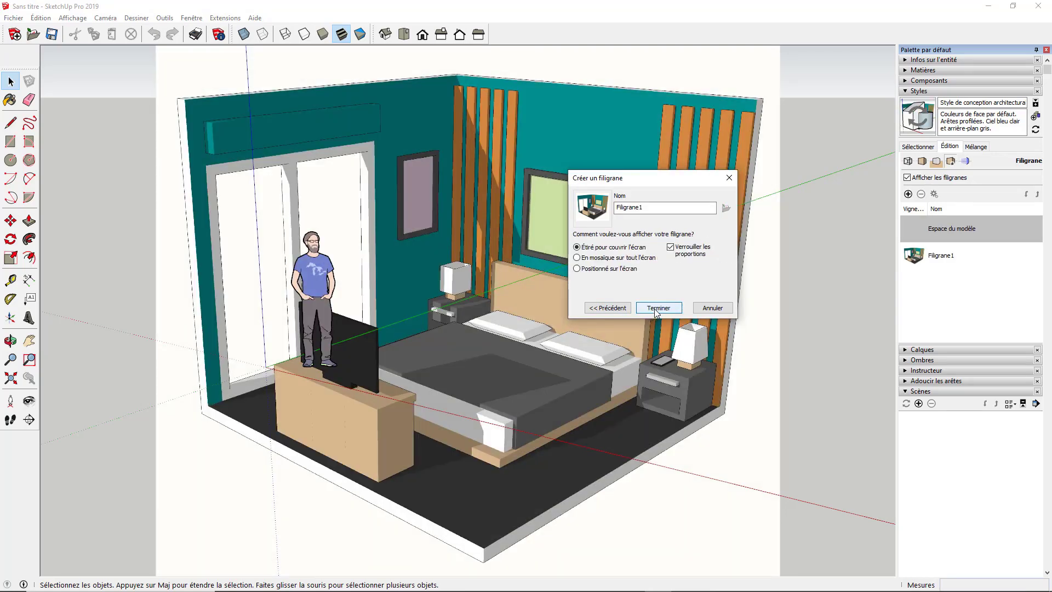
{"action": "left_click", "coordinate": [577, 268]}
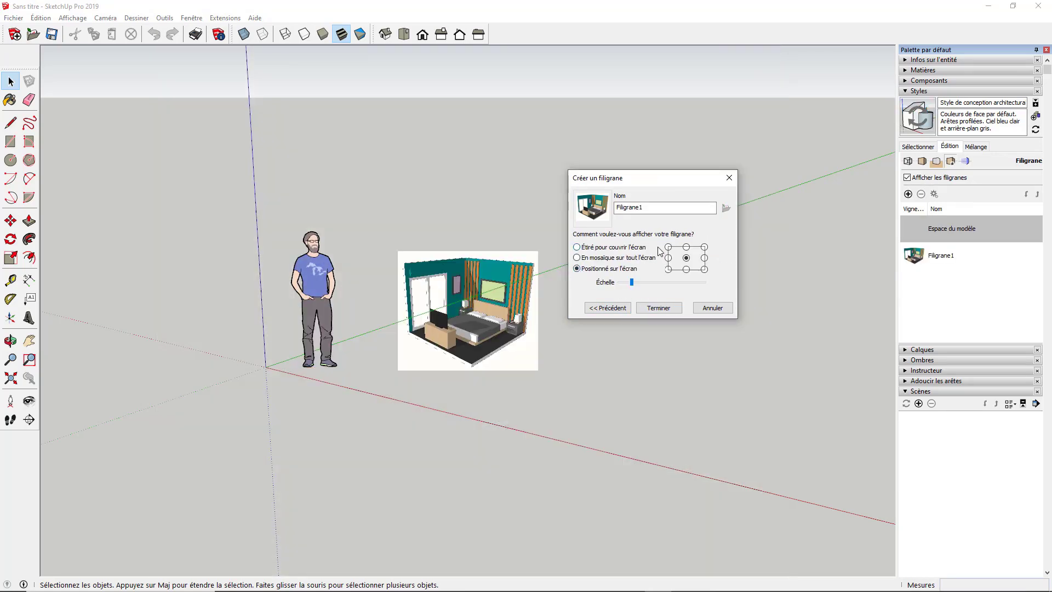
{"action": "left_click", "coordinate": [668, 247]}
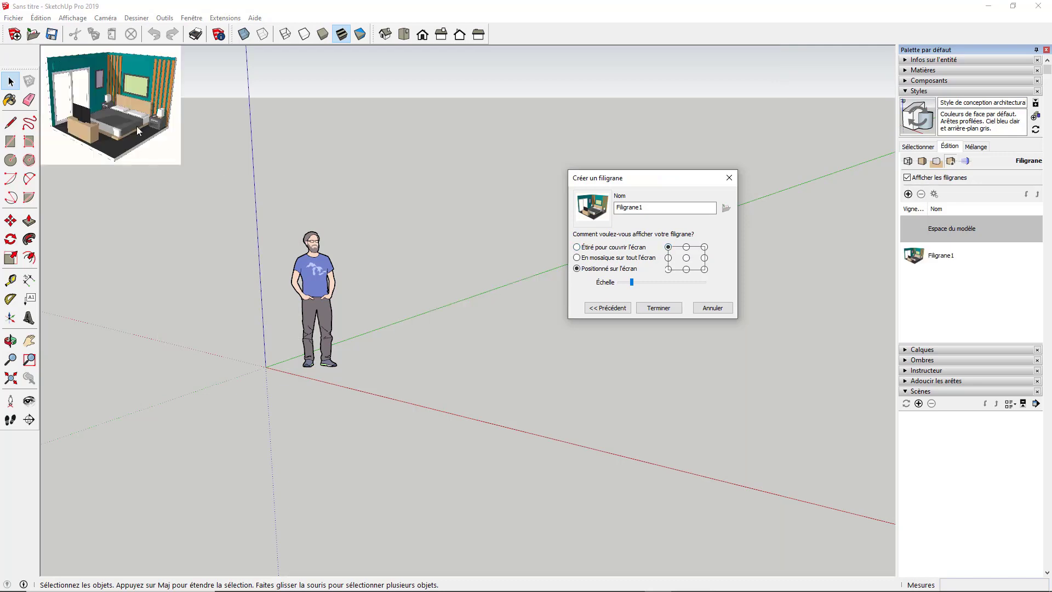
{"action": "left_click_drag", "start_coordinate": [633, 283], "coordinate": [646, 283]}
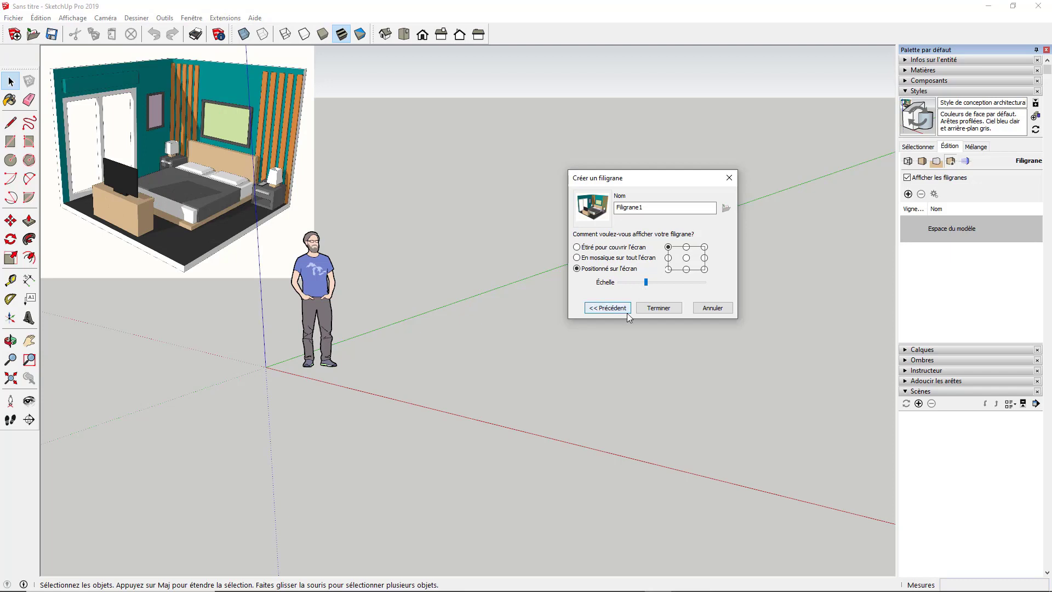
{"action": "left_click", "coordinate": [651, 308]}
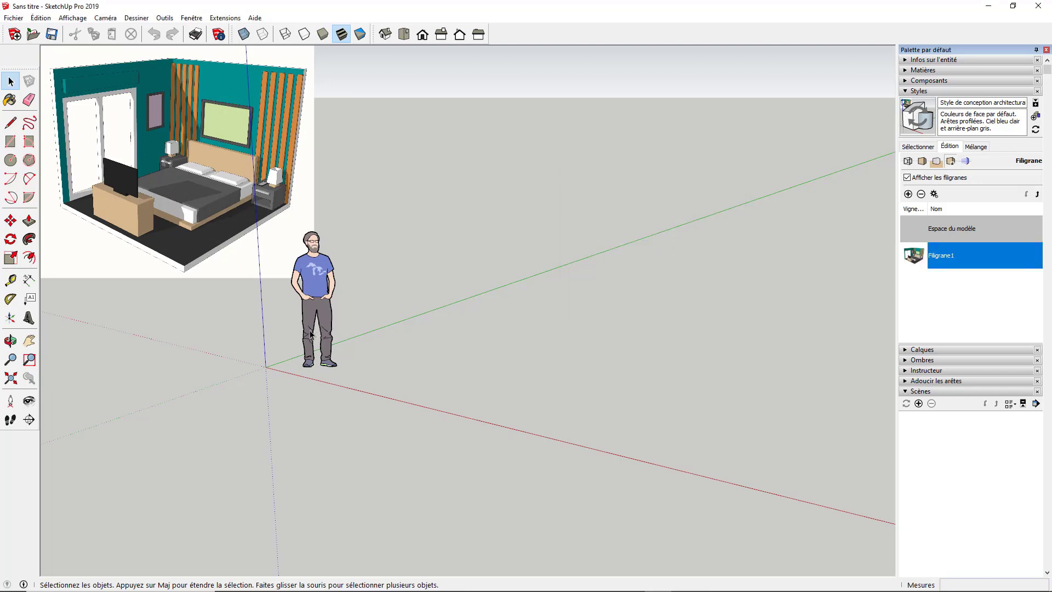
Step: Save the model on the Bureau as "tuto chambre LP"
{"action": "scroll", "coordinate": [189, 236], "scroll_direction": "down", "scroll_amount": 3}
{"action": "scroll", "coordinate": [231, 256], "scroll_direction": "up", "scroll_amount": 3}
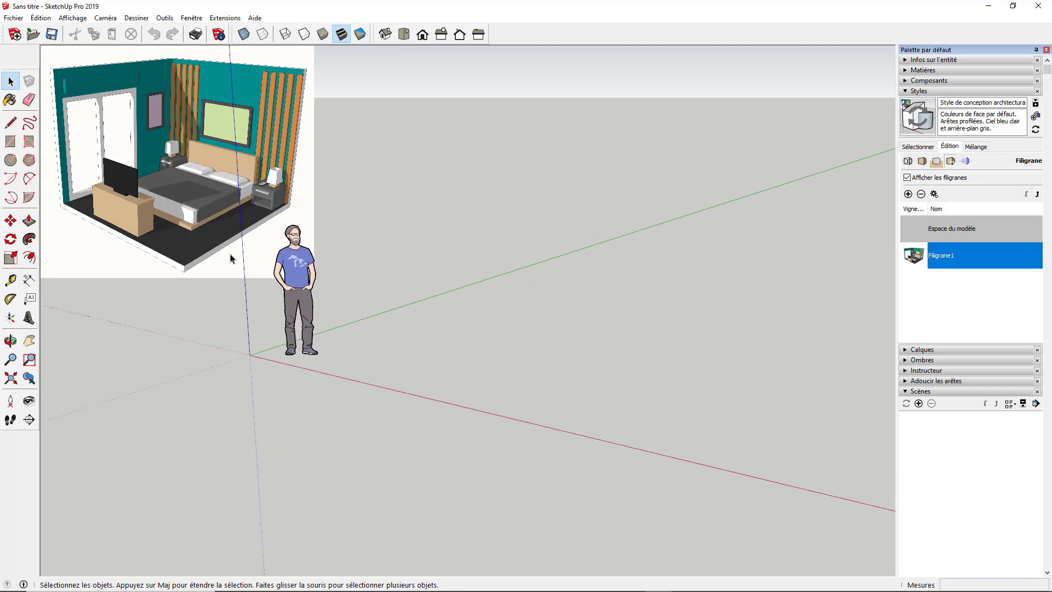
{"action": "left_click", "coordinate": [14, 19]}
{"action": "left_click", "coordinate": [43, 82]}
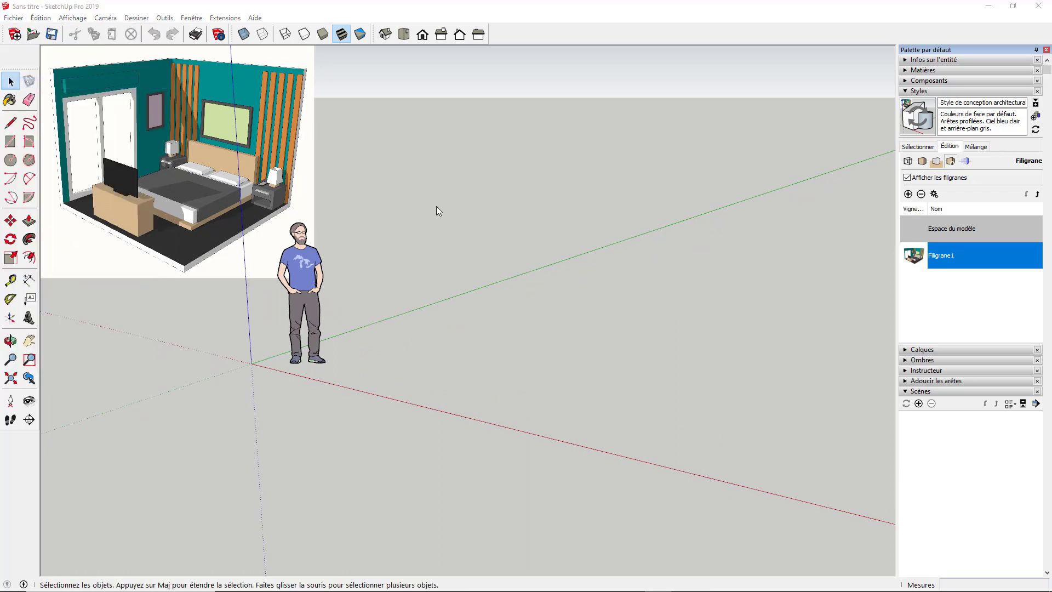
{"action": "left_click", "coordinate": [388, 265]}
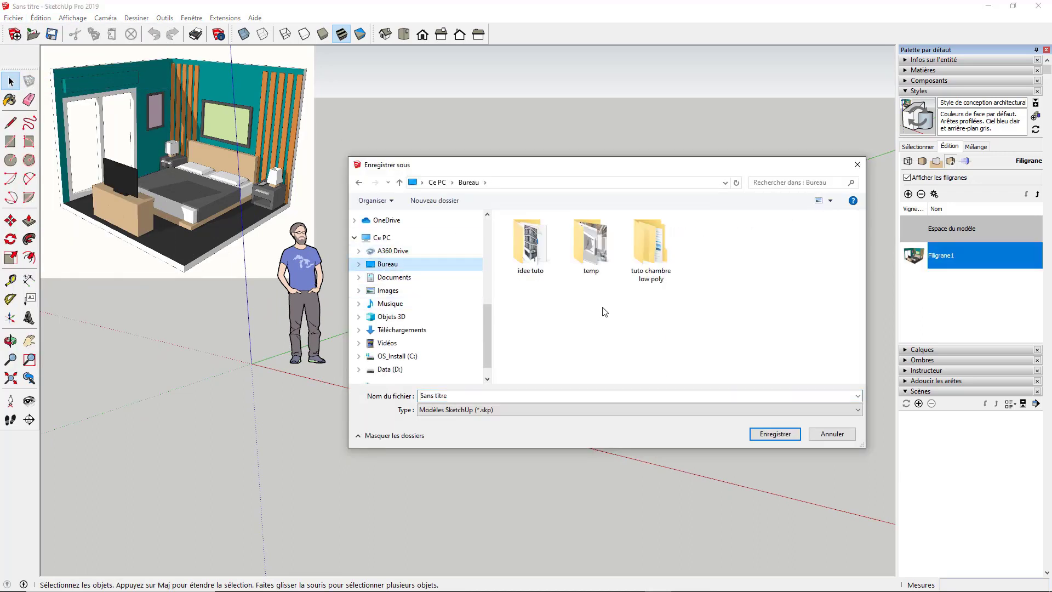
{"action": "left_click", "coordinate": [489, 400]}
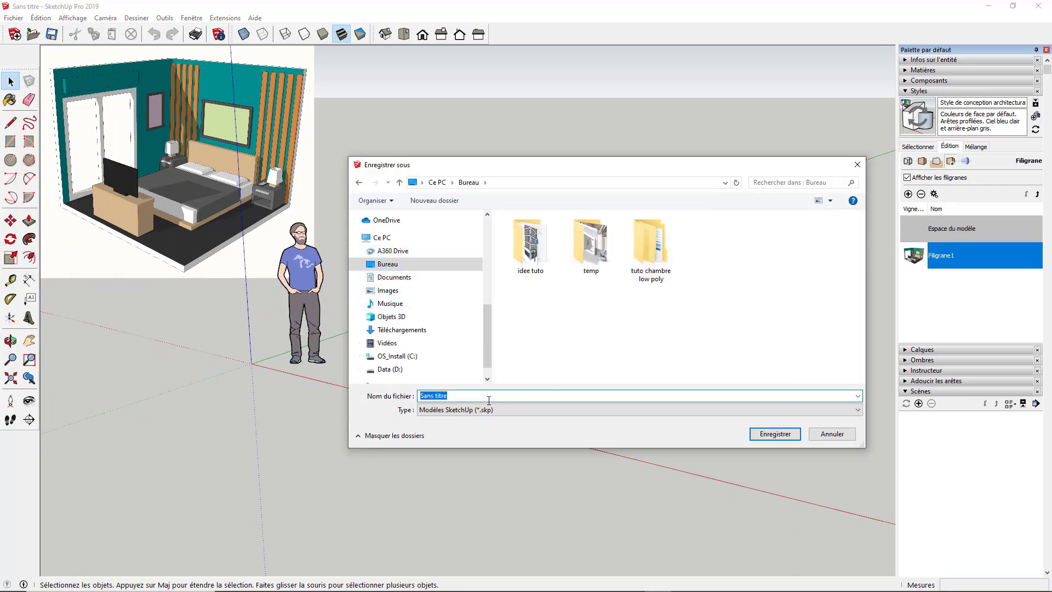
{"action": "type", "text": "tuto cha"}
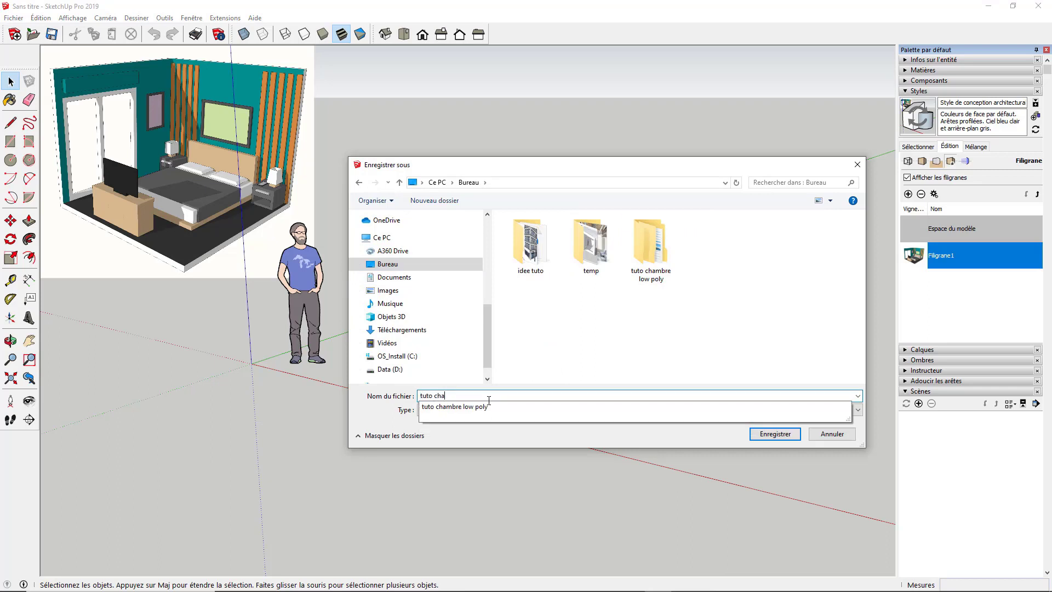
{"action": "type", "text": "mbre LP"}
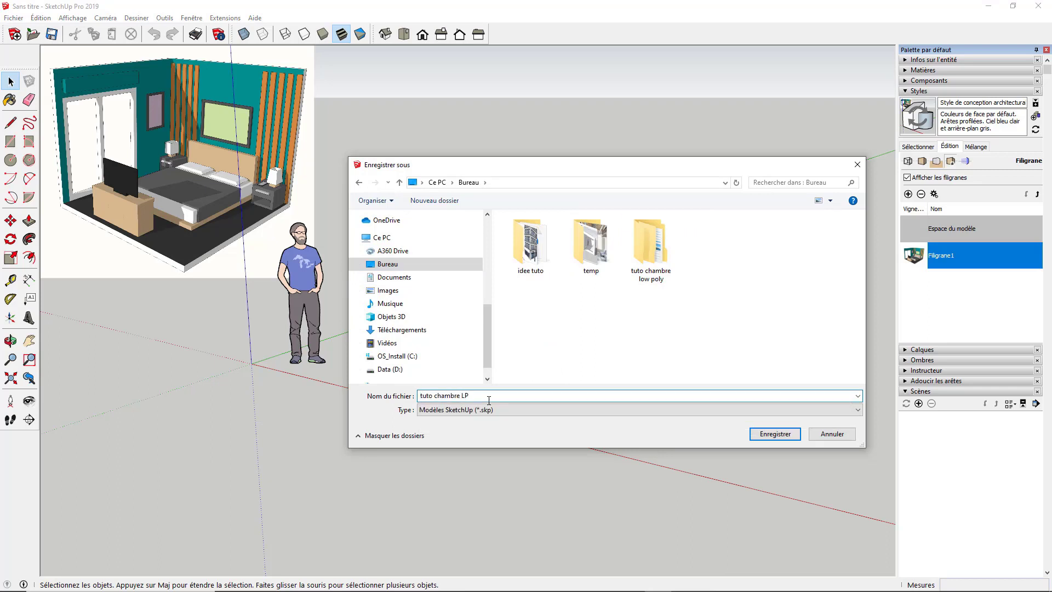
{"action": "left_click", "coordinate": [759, 433]}
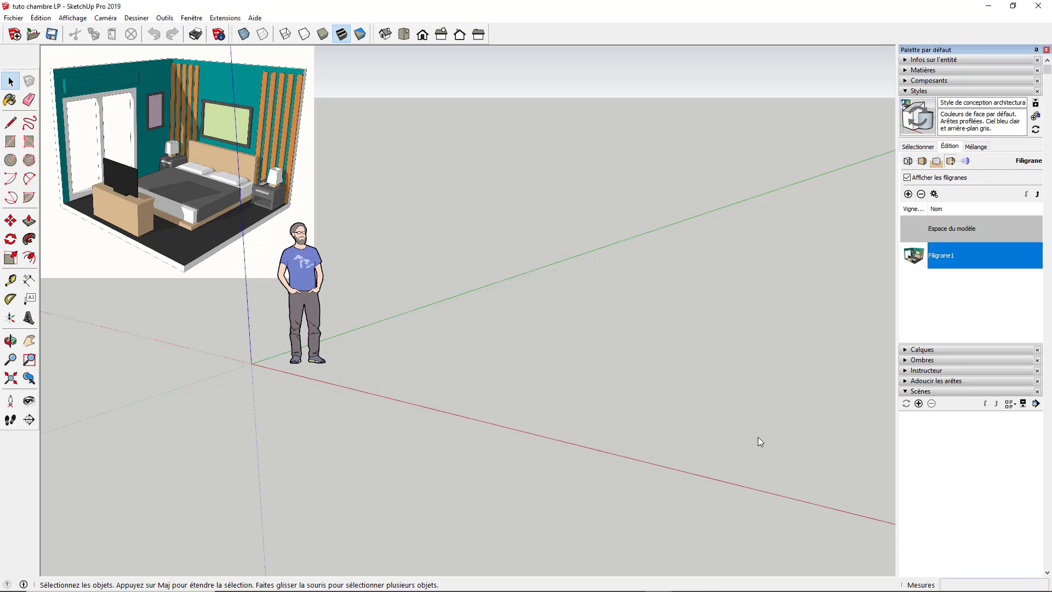
Step: Draw a 300 × 300 cm floor rectangle on the ground between the red and green axes
{"action": "scroll", "coordinate": [301, 328], "scroll_direction": "down", "scroll_amount": 2}
{"action": "scroll", "coordinate": [286, 299], "scroll_direction": "up", "scroll_amount": 2}
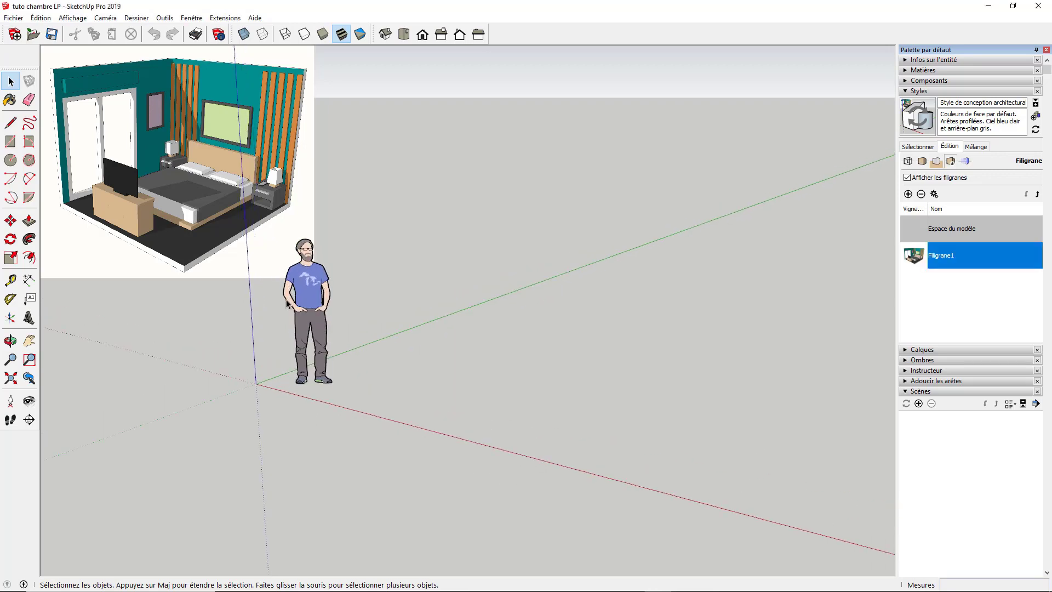
{"action": "scroll", "coordinate": [274, 290], "scroll_direction": "down", "scroll_amount": 2}
{"action": "middle_click_drag", "start_coordinate": [328, 303], "coordinate": [351, 308]}
{"action": "left_click", "coordinate": [10, 141]}
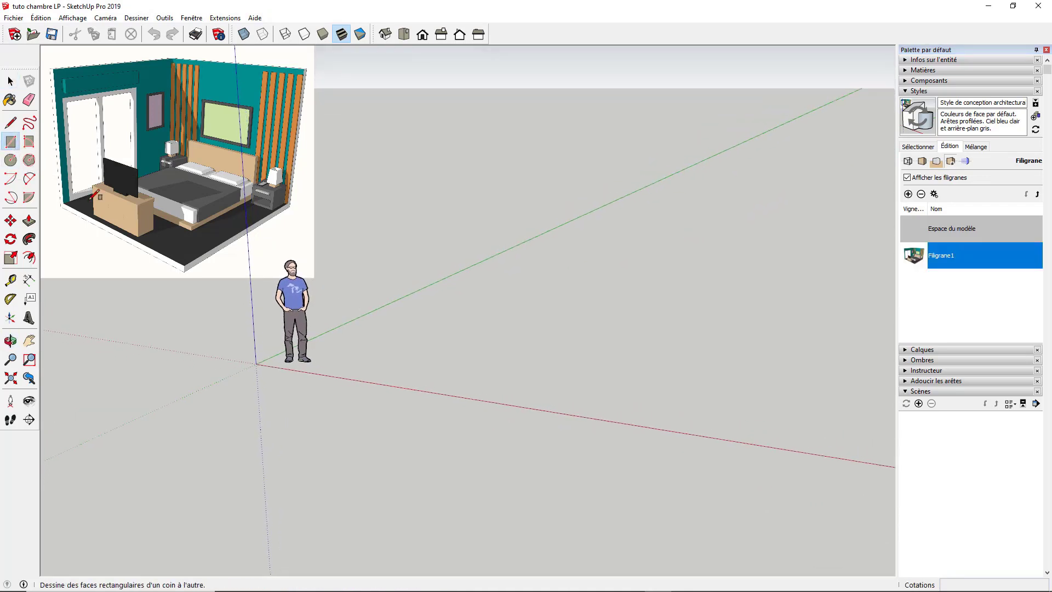
{"action": "middle_click_drag", "start_coordinate": [395, 419], "coordinate": [392, 369]}
{"action": "left_click", "coordinate": [386, 371]}
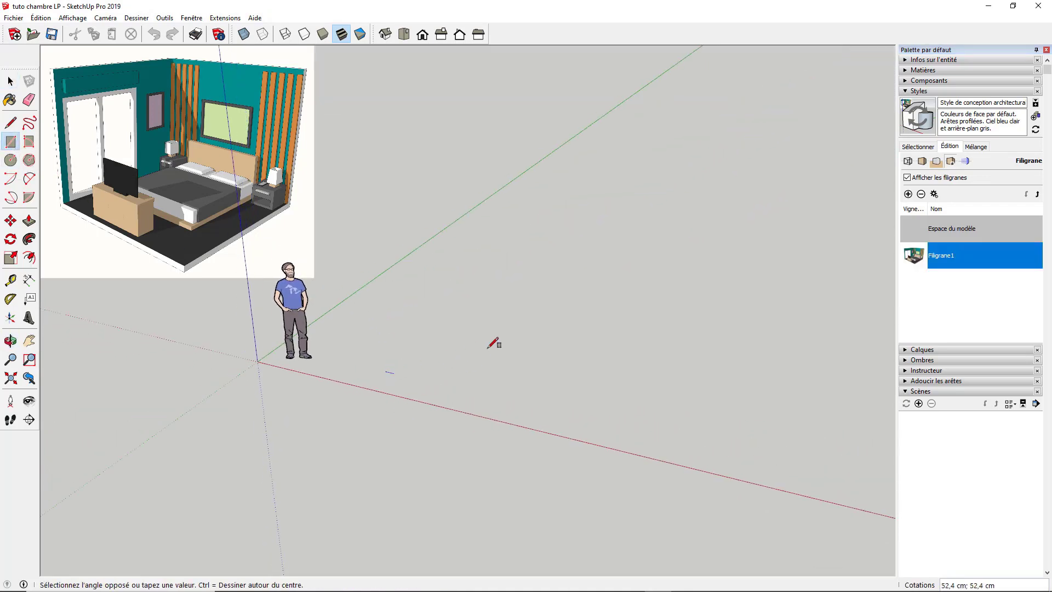
{"action": "left_click", "coordinate": [630, 298]}
{"action": "type", "text": "300"}
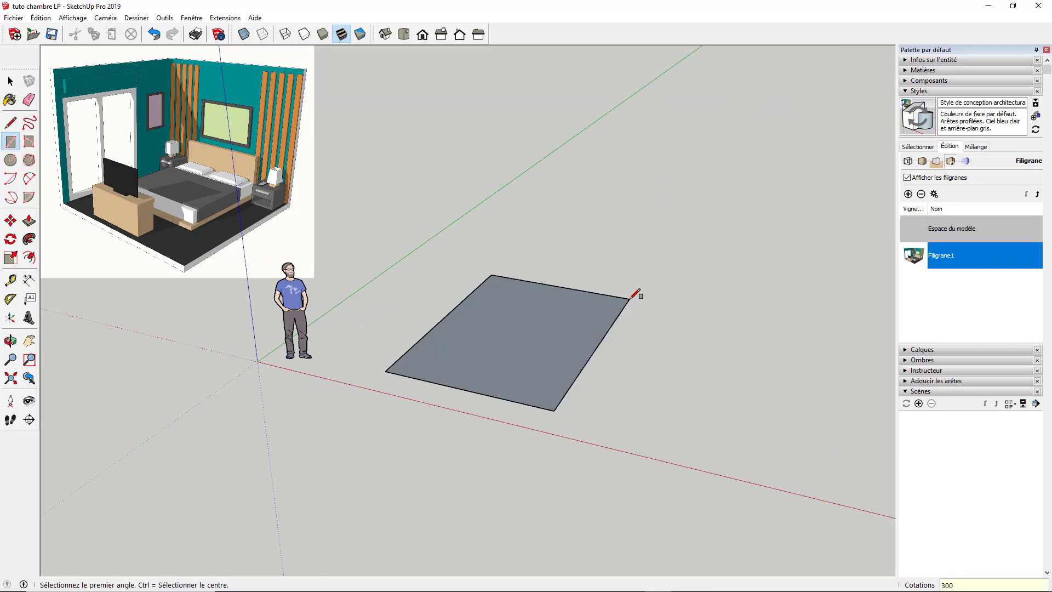
{"action": "type", "text": ";300"}
{"action": "key", "text": "Return"}
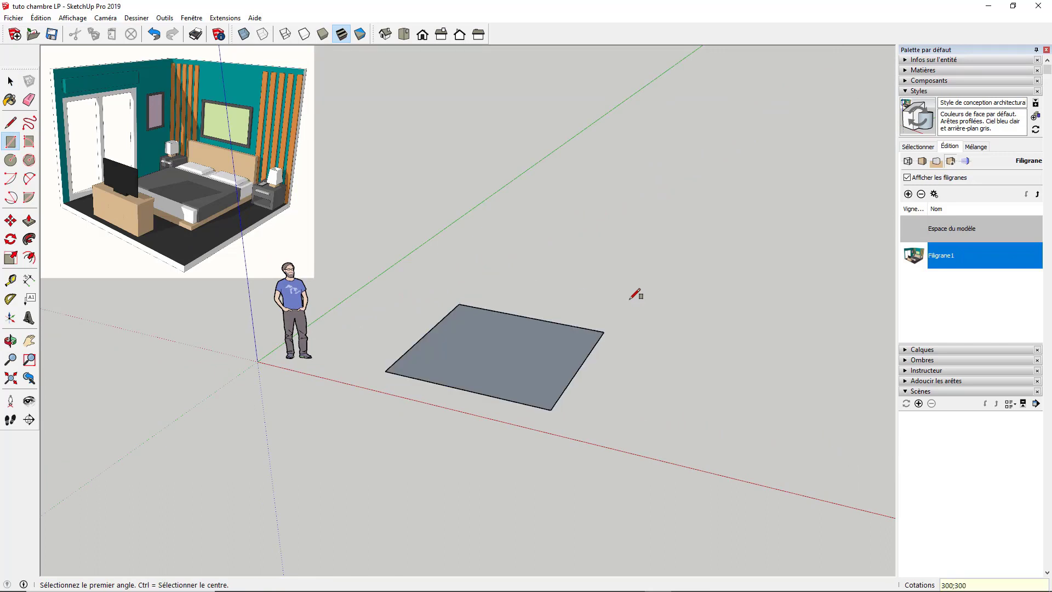
Step: Offset the floor square's outline outward by 10 cm for the wall thickness
{"action": "middle_click_drag", "start_coordinate": [554, 293], "coordinate": [404, 399]}
{"action": "scroll", "coordinate": [482, 311], "scroll_direction": "up", "scroll_amount": 3}
{"action": "scroll", "coordinate": [484, 309], "scroll_direction": "up", "scroll_amount": 1}
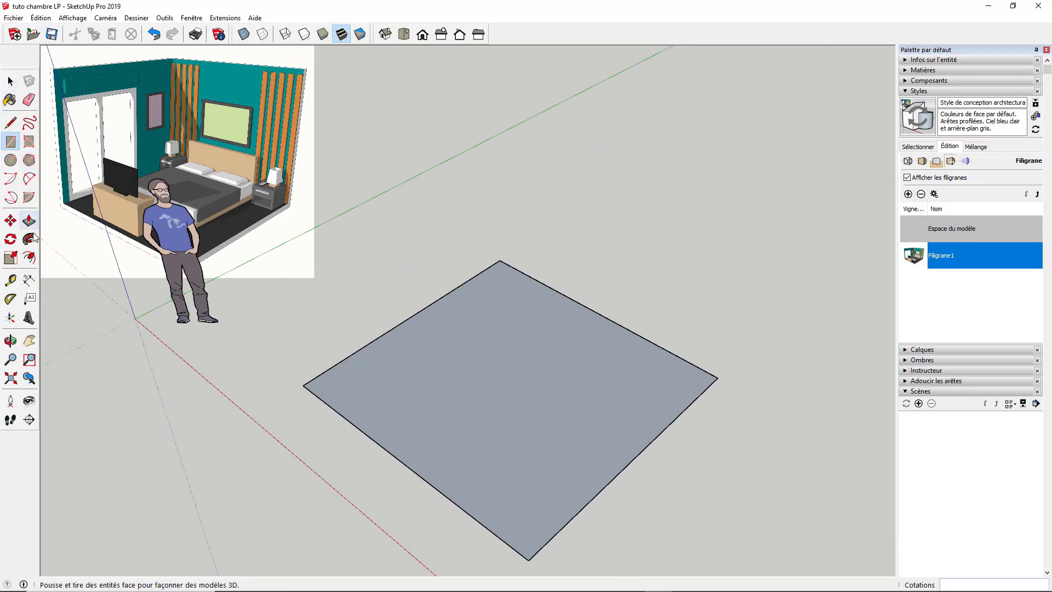
{"action": "left_click", "coordinate": [29, 257]}
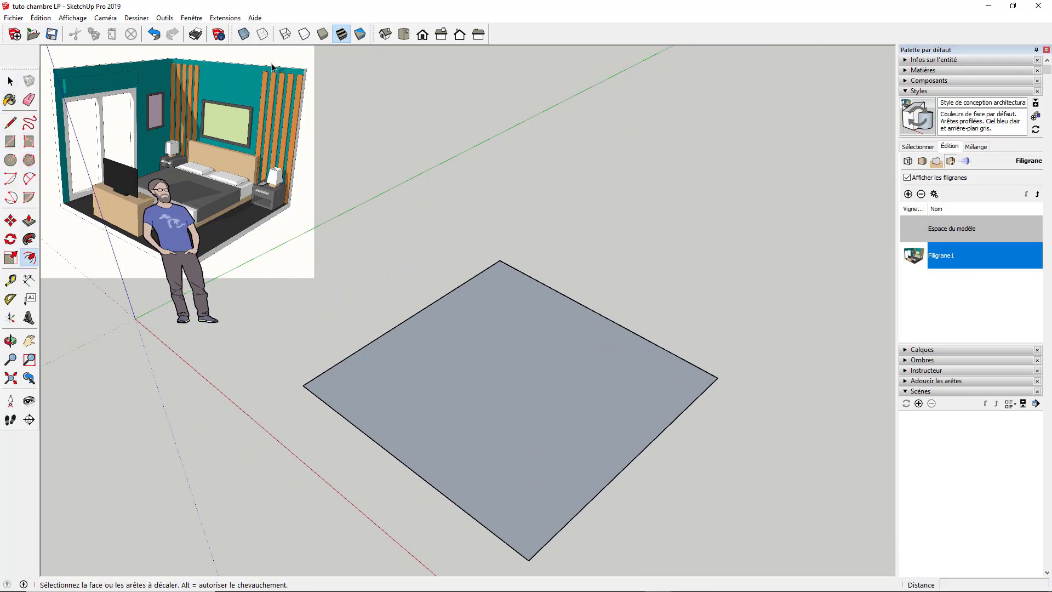
{"action": "left_click", "coordinate": [360, 350]}
{"action": "type", "text": "10"}
{"action": "key", "text": "Return"}
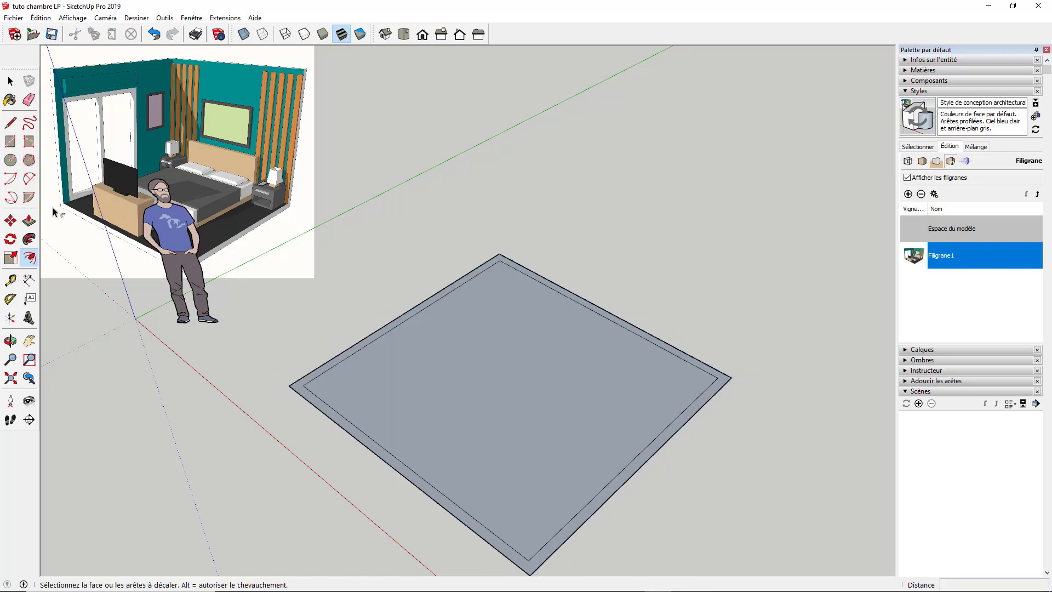
Step: Draw two short lines from opposite inner corners of the floor to the outer outline, separating the two back wall strips
{"action": "key", "text": "l"}
{"action": "scroll", "coordinate": [332, 378], "scroll_direction": "up", "scroll_amount": 2}
{"action": "scroll", "coordinate": [292, 384], "scroll_direction": "up", "scroll_amount": 1}
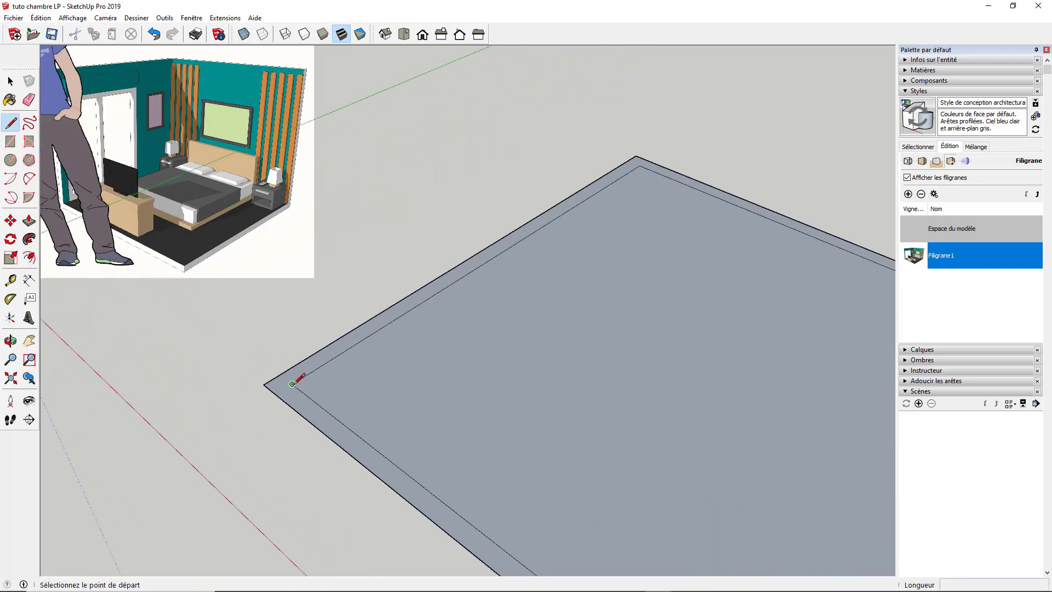
{"action": "left_click", "coordinate": [293, 384]}
{"action": "left_click", "coordinate": [282, 375]}
{"action": "scroll", "coordinate": [281, 320], "scroll_direction": "down", "scroll_amount": 2}
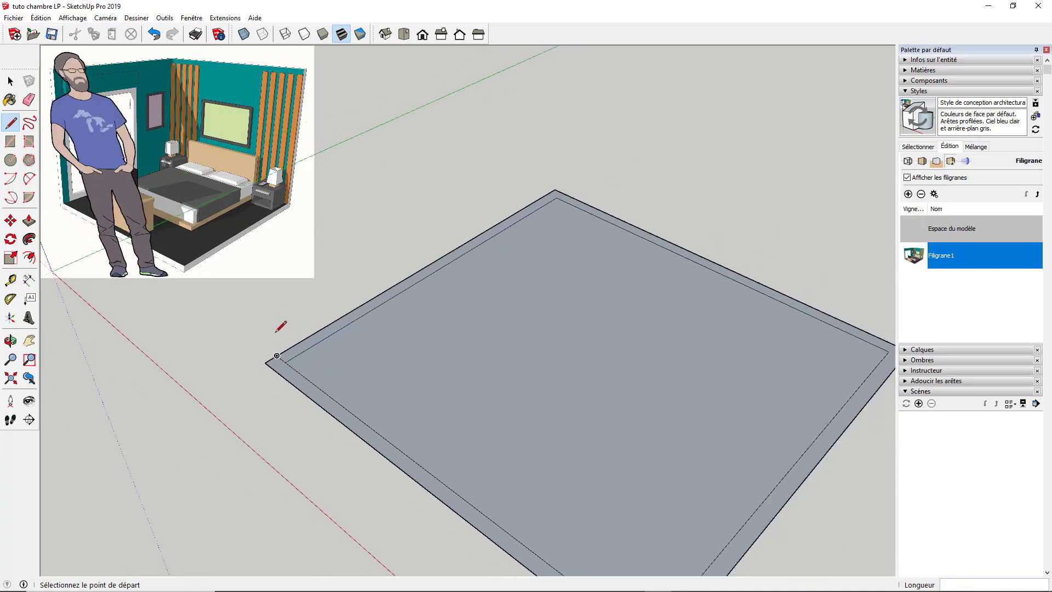
{"action": "scroll", "coordinate": [853, 340], "scroll_direction": "up", "scroll_amount": 1}
{"action": "left_click", "coordinate": [836, 351]}
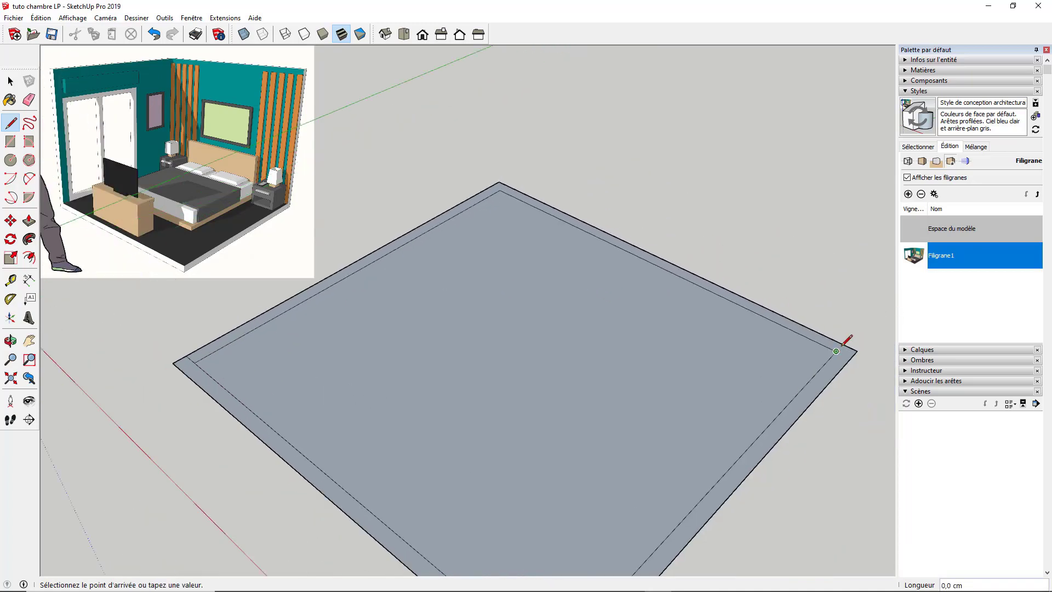
{"action": "left_click", "coordinate": [843, 344]}
{"action": "scroll", "coordinate": [612, 313], "scroll_direction": "down", "scroll_amount": 1}
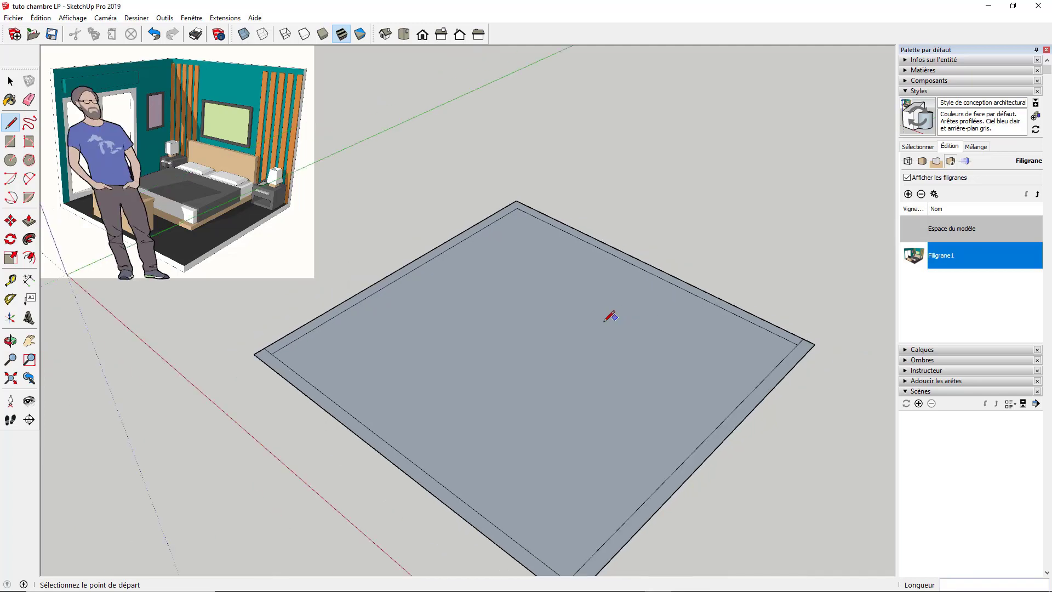
Step: Erase the outer outline edges along the two front sides of the floor, keeping only the two back wall strips
{"action": "key", "text": "e"}
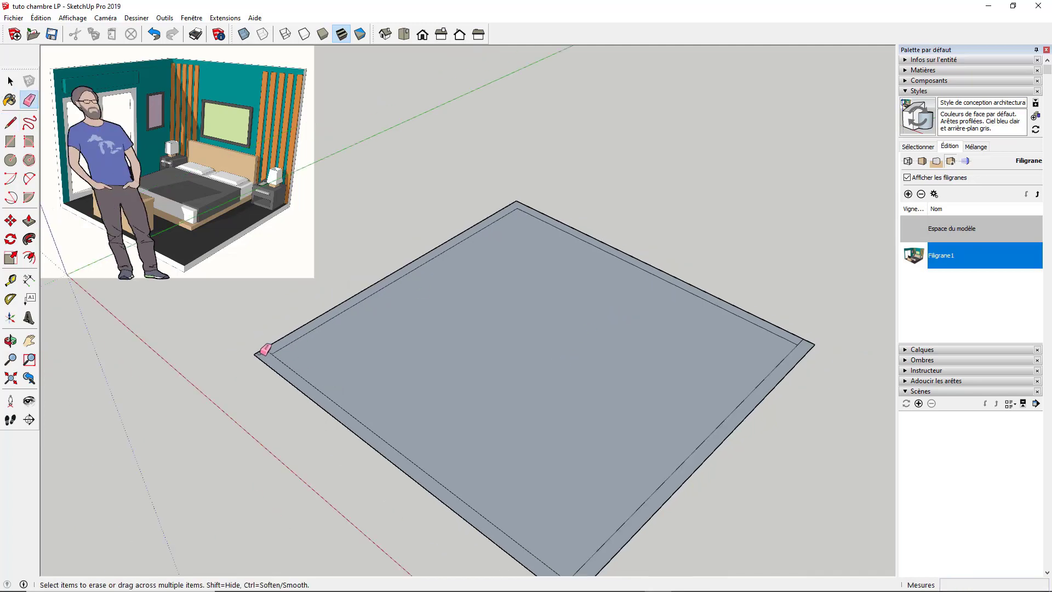
{"action": "left_click_drag", "start_coordinate": [265, 351], "coordinate": [271, 368]}
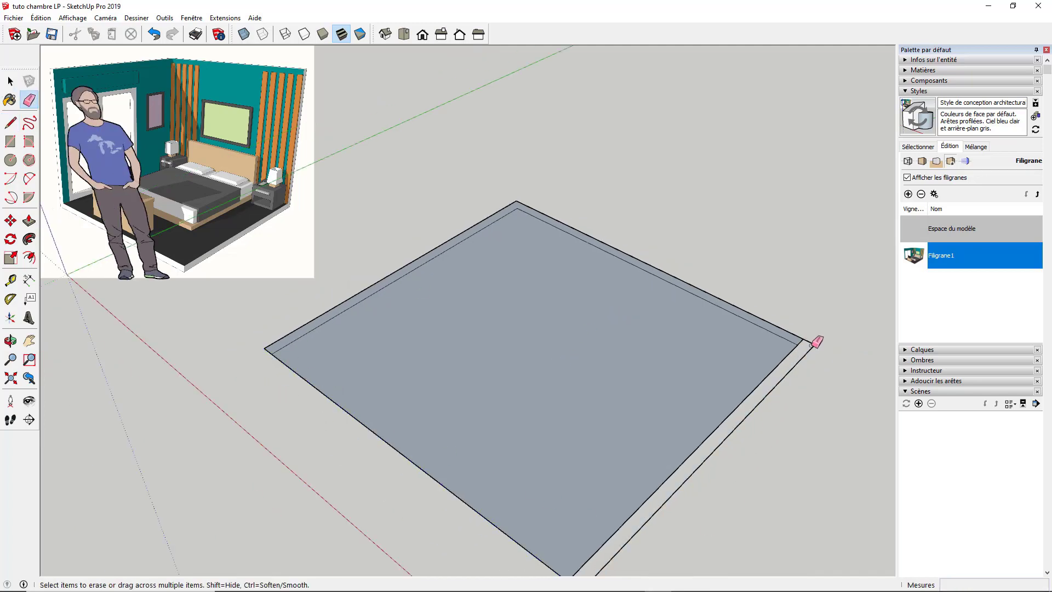
{"action": "left_click_drag", "start_coordinate": [817, 341], "coordinate": [679, 477]}
Step: Extrude the L-shaped back wall strip upward with Push/Pull to a height of 260 cm
{"action": "mouse_move", "coordinate": [679, 477]}
{"action": "middle_mouse_down"}
{"action": "mouse_move", "coordinate": [714, 394]}
{"action": "mouse_move", "coordinate": [276, 358]}
{"action": "middle_mouse_up"}
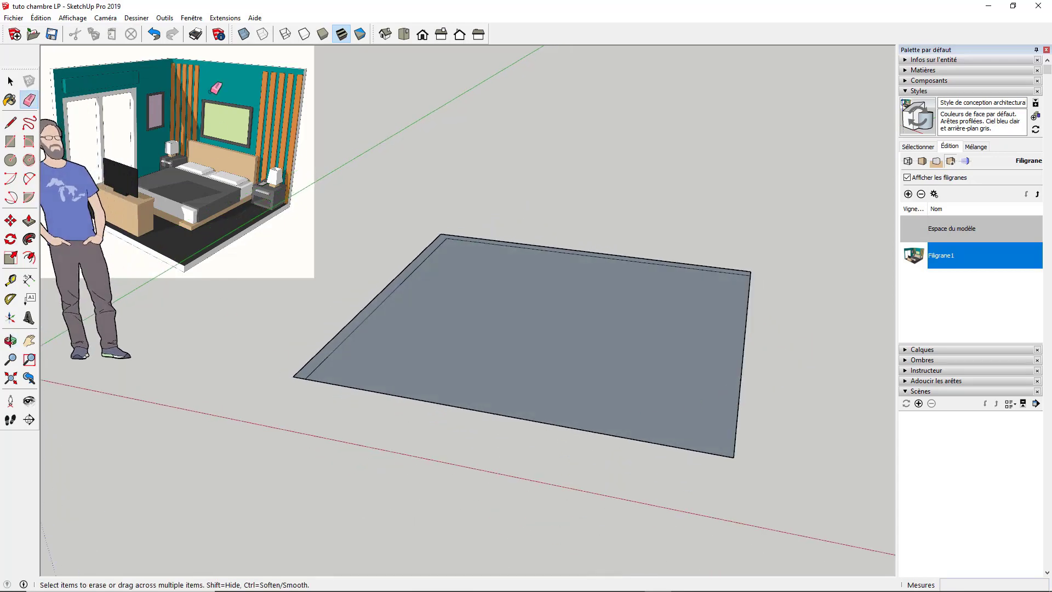
{"action": "left_click", "coordinate": [25, 221]}
{"action": "left_click", "coordinate": [336, 347]}
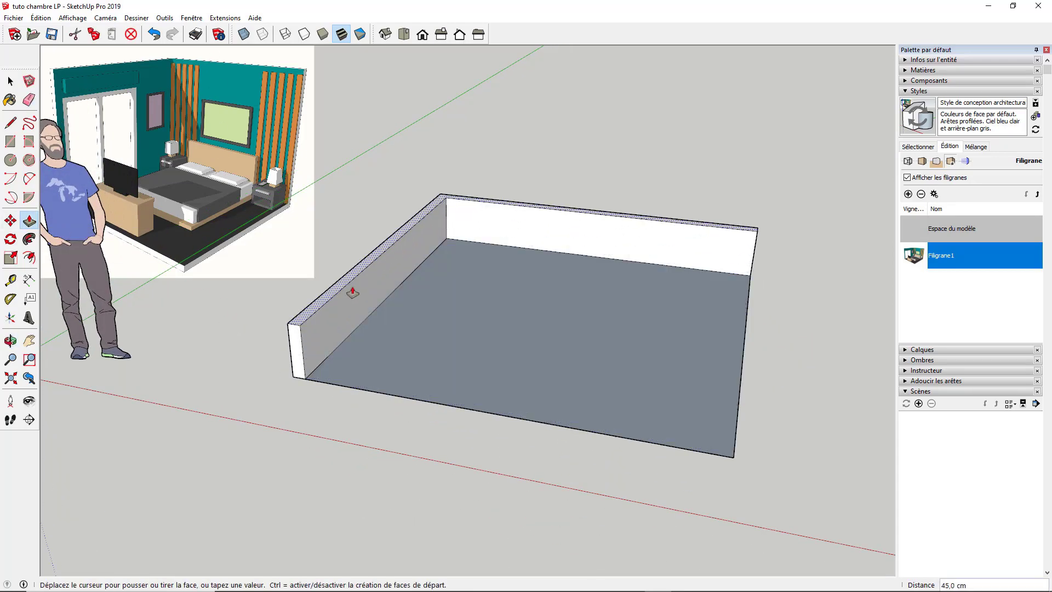
{"action": "left_click", "coordinate": [392, 147]}
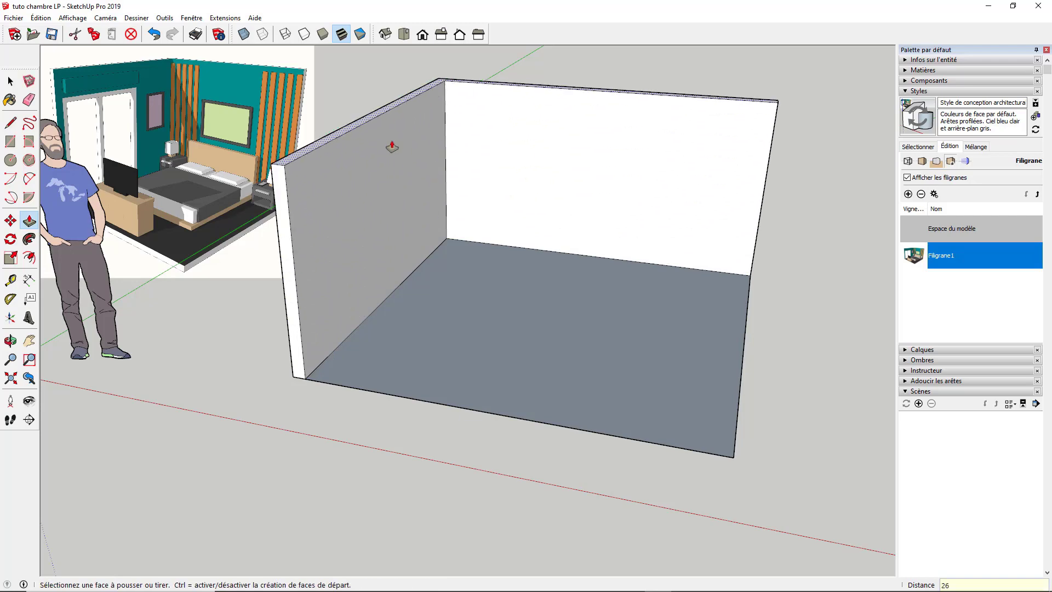
{"action": "left_click", "coordinate": [391, 147]}
{"action": "type", "text": "260"}
{"action": "key", "text": "Return"}
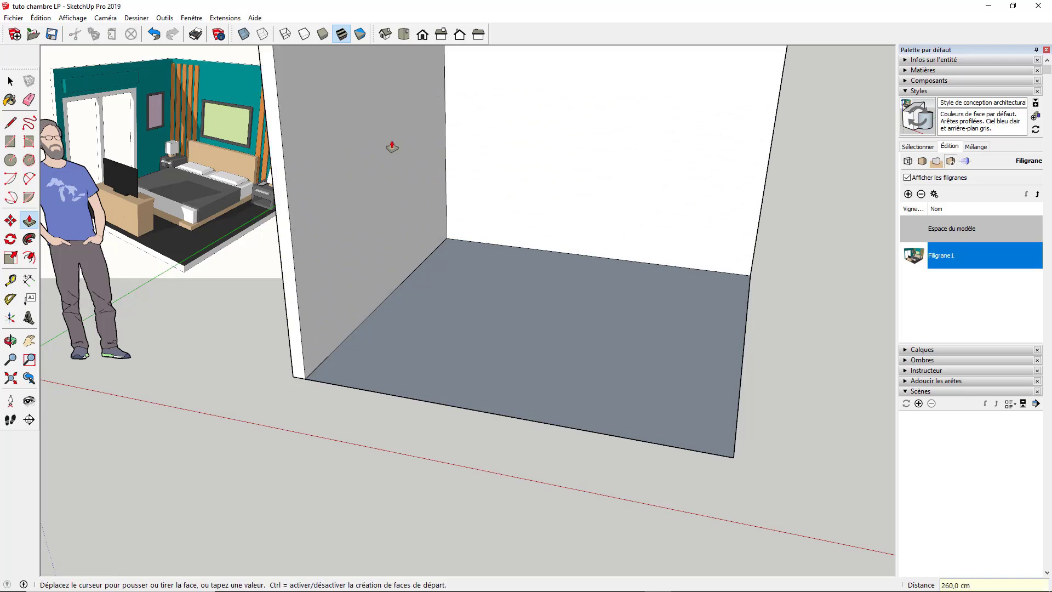
Step: Raise the floor face by 10 cm with Push/Pull to give the slab its thickness
{"action": "left_click", "coordinate": [416, 328]}
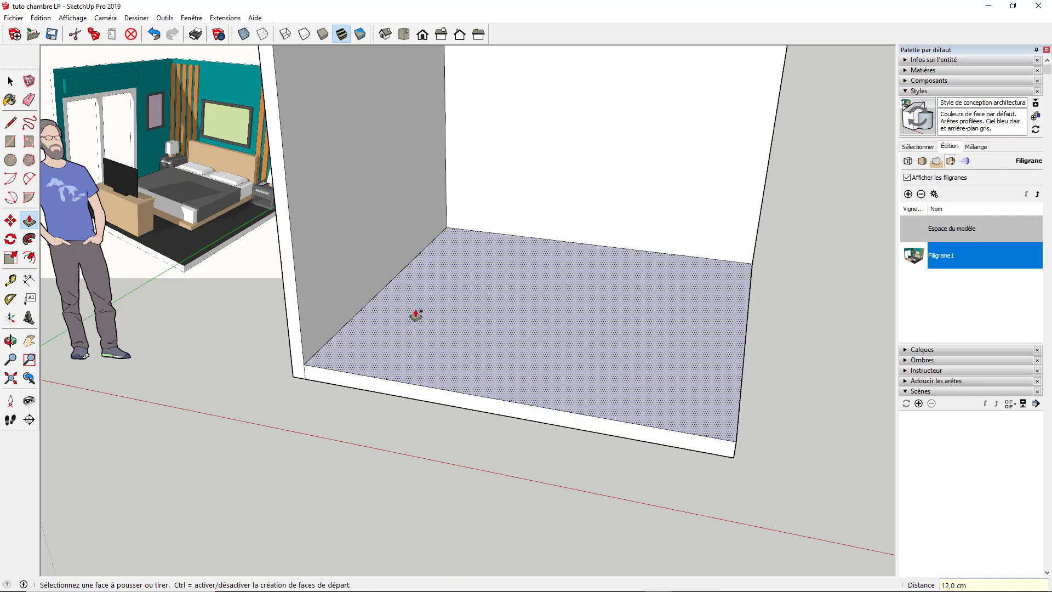
{"action": "type", "text": "10"}
{"action": "key", "text": "Return"}
Step: Draw a door rectangle about 150 cm wide on the inner face of the left wall, starting on its floor edge
{"action": "scroll", "coordinate": [477, 352], "scroll_direction": "down", "scroll_amount": 8}
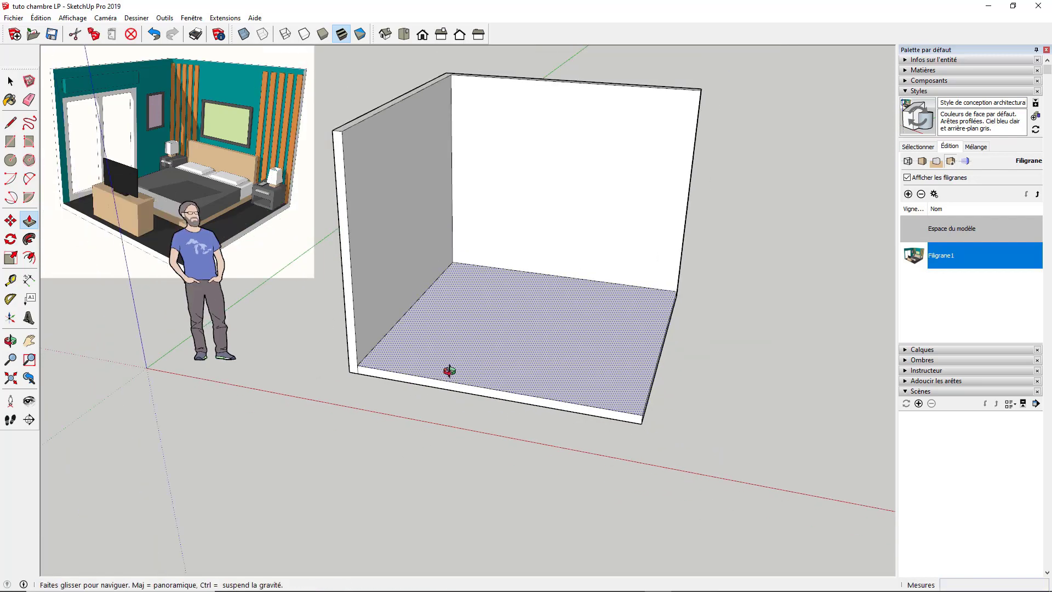
{"action": "scroll", "coordinate": [394, 341], "scroll_direction": "up", "scroll_amount": 3}
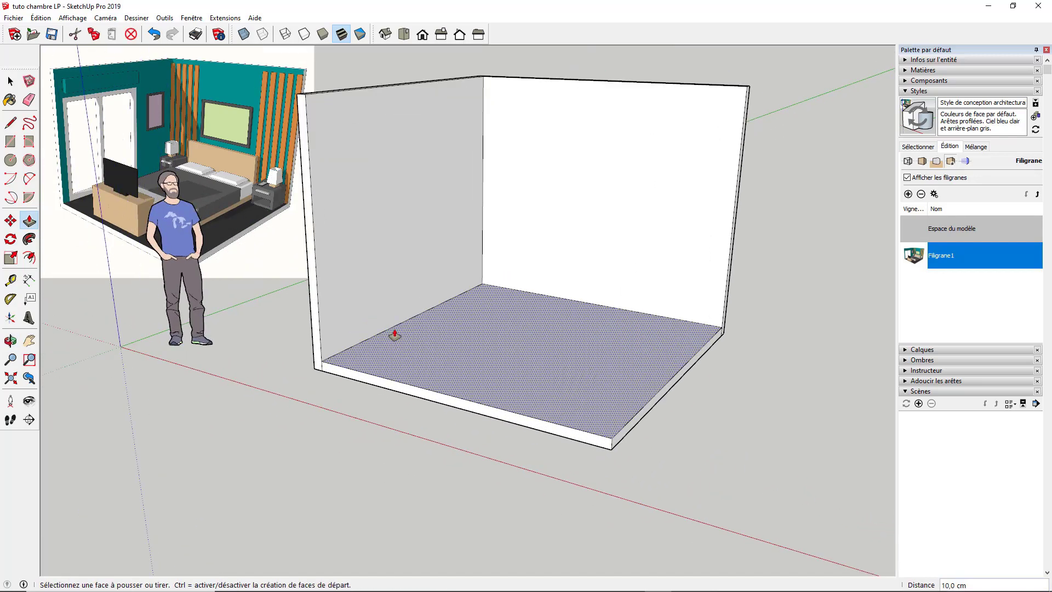
{"action": "mouse_move", "coordinate": [395, 324]}
{"action": "middle_mouse_down"}
{"action": "mouse_move", "coordinate": [385, 324]}
{"action": "mouse_move", "coordinate": [399, 333]}
{"action": "middle_mouse_up"}
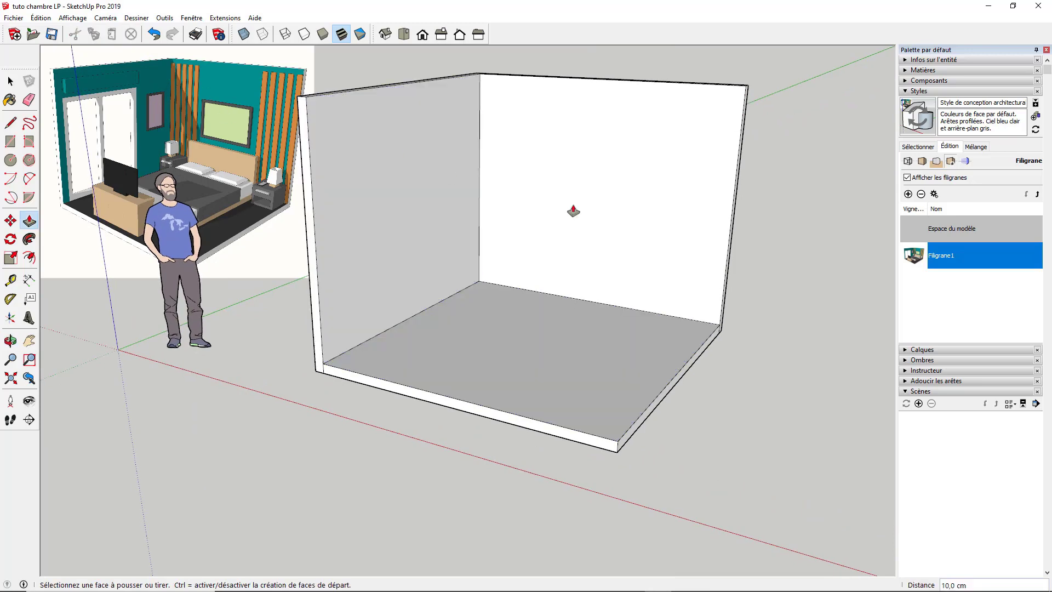
{"action": "middle_click_drag", "start_coordinate": [629, 327], "coordinate": [571, 278]}
{"action": "left_click", "coordinate": [11, 142]}
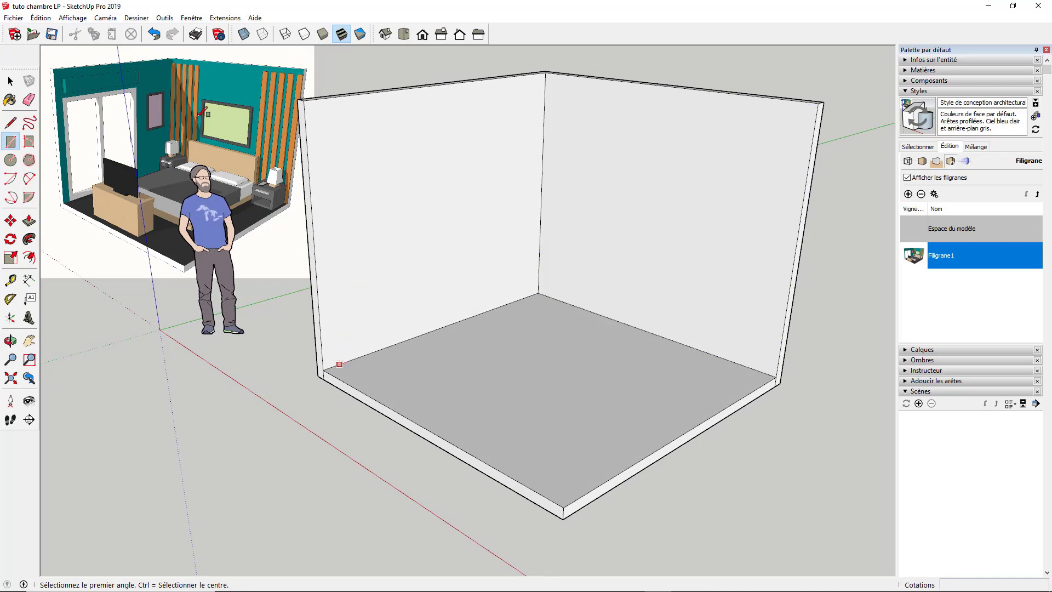
{"action": "left_click", "coordinate": [336, 365]}
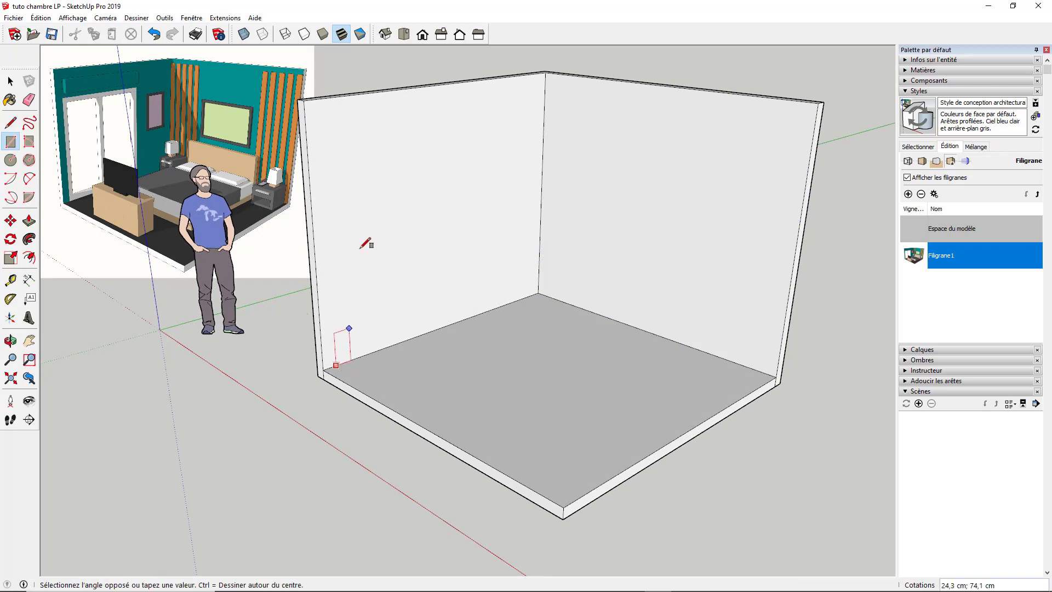
{"action": "left_click", "coordinate": [451, 127]}
Step: Push the door rectangle 10 cm through the wall's full thickness to cut an opening
{"action": "middle_click_drag", "start_coordinate": [344, 270], "coordinate": [383, 274]}
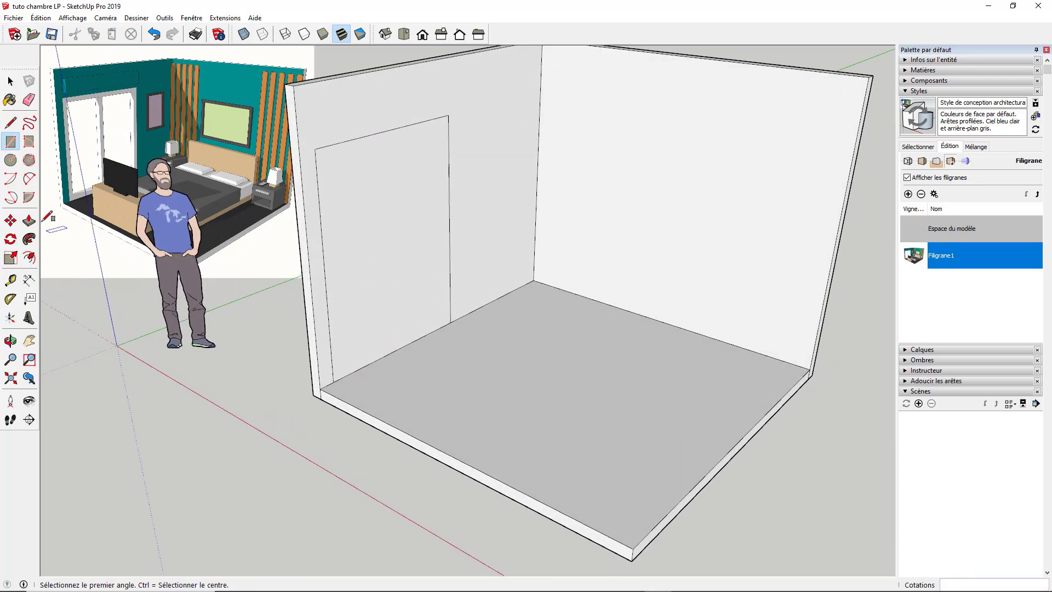
{"action": "key", "text": "p"}
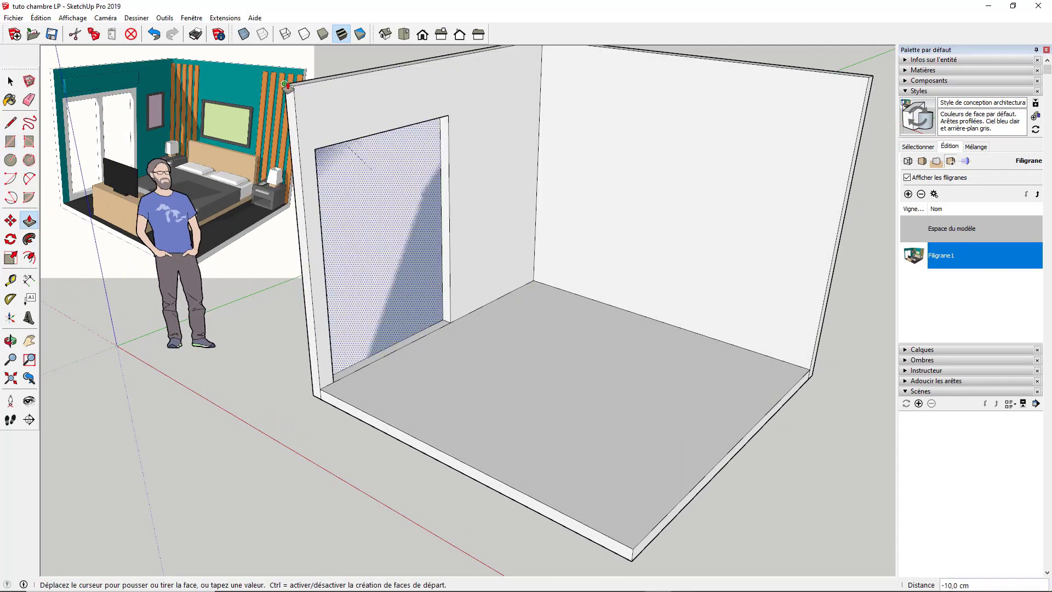
{"action": "left_click", "coordinate": [284, 85]}
Step: Draw a line about 150 cm long across the opening's top inner edge to close the doorway with a face
{"action": "middle_click_drag", "start_coordinate": [364, 226], "coordinate": [386, 259]}
{"action": "key", "text": "l"}
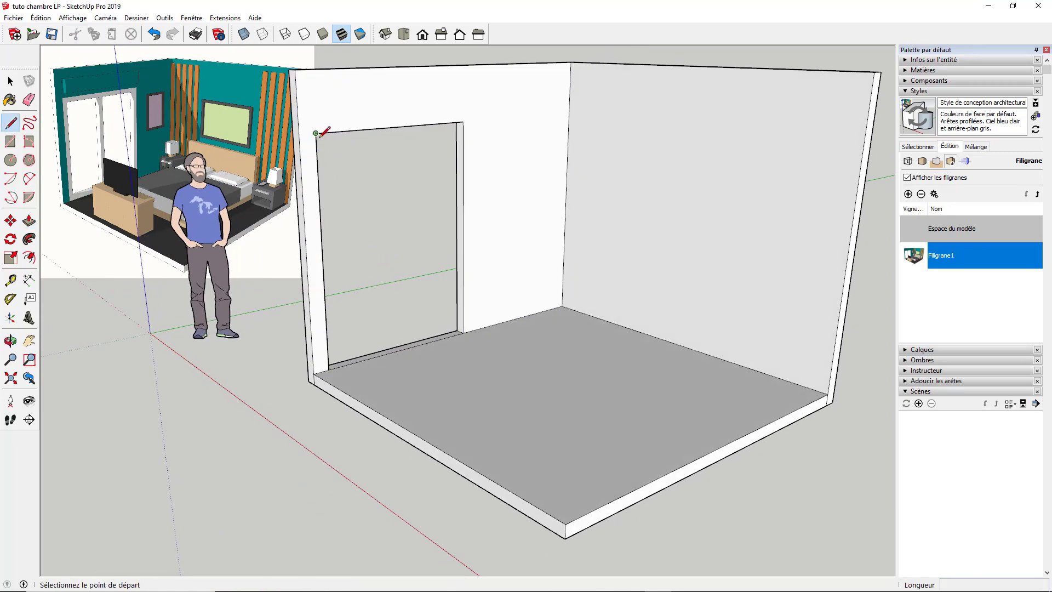
{"action": "left_click", "coordinate": [318, 134]}
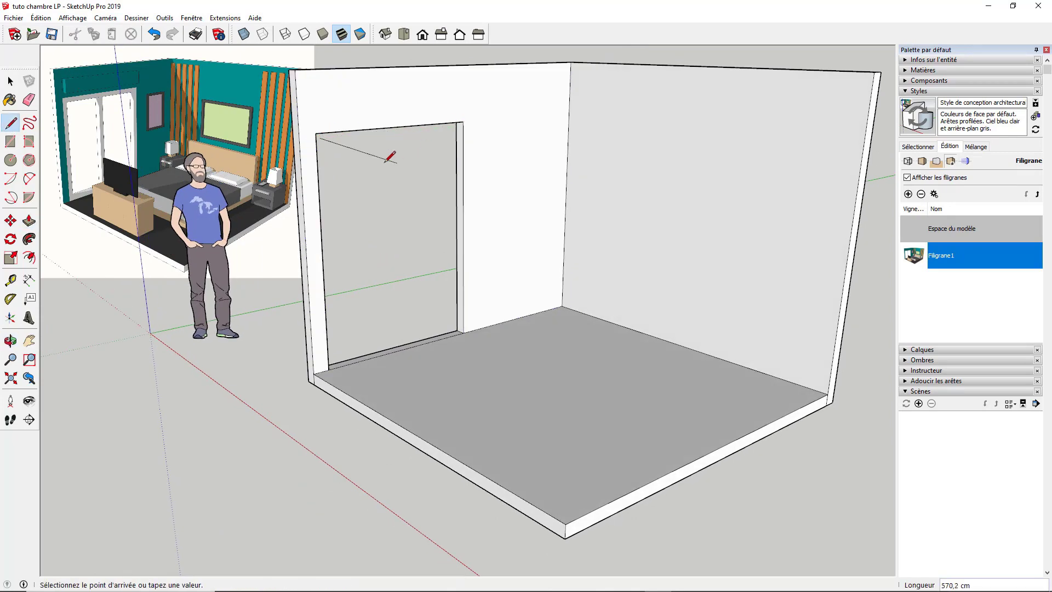
{"action": "key", "text": "space"}
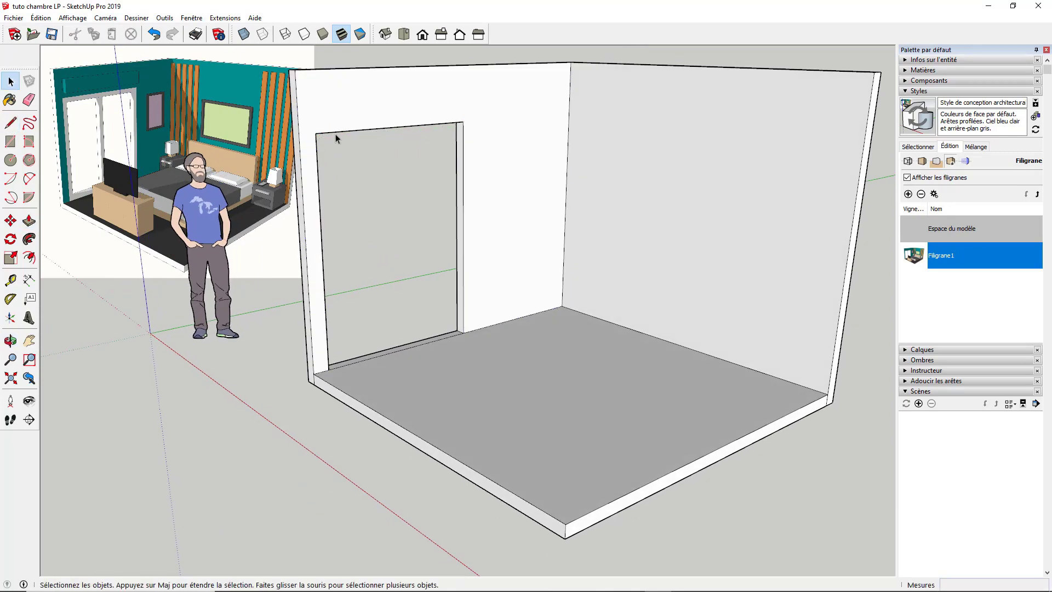
{"action": "left_click", "coordinate": [11, 123]}
{"action": "left_click", "coordinate": [316, 133]}
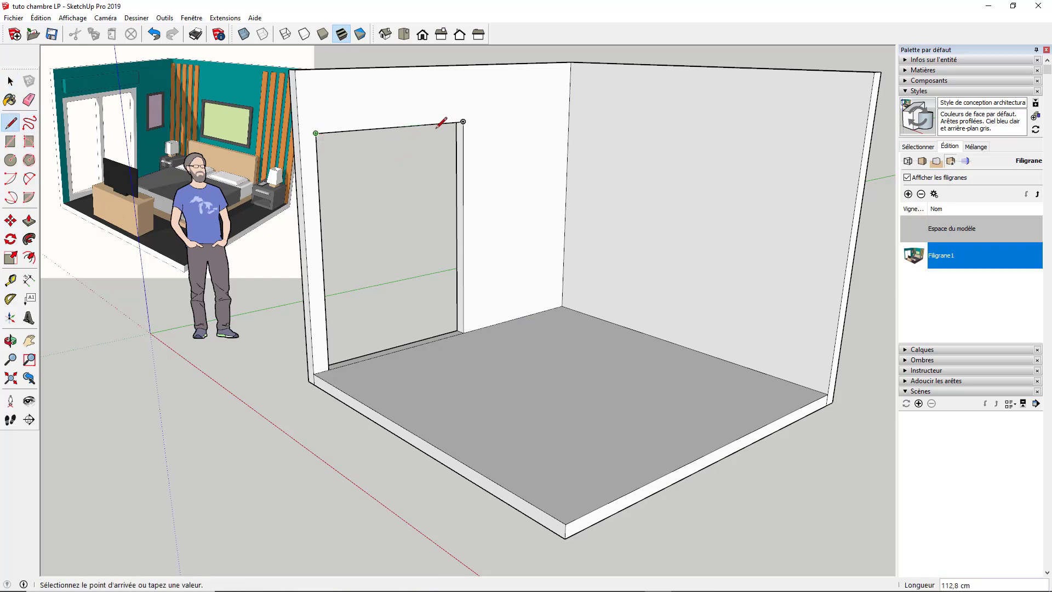
{"action": "left_click", "coordinate": [463, 122]}
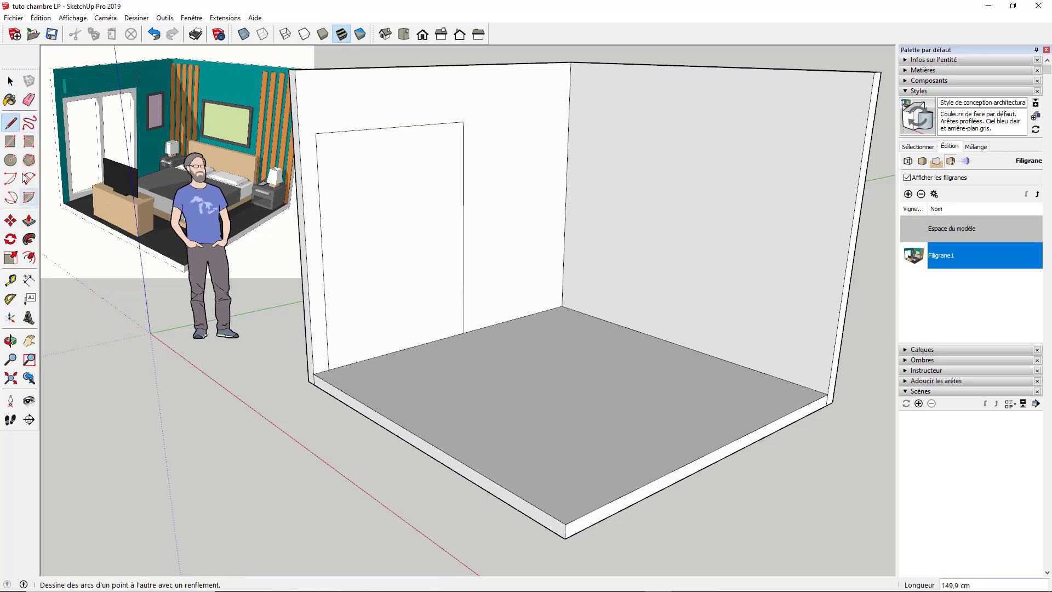
Step: Offset the doorway face's outline inward to form the outer door frame
{"action": "left_click", "coordinate": [29, 258]}
{"action": "left_click", "coordinate": [343, 237]}
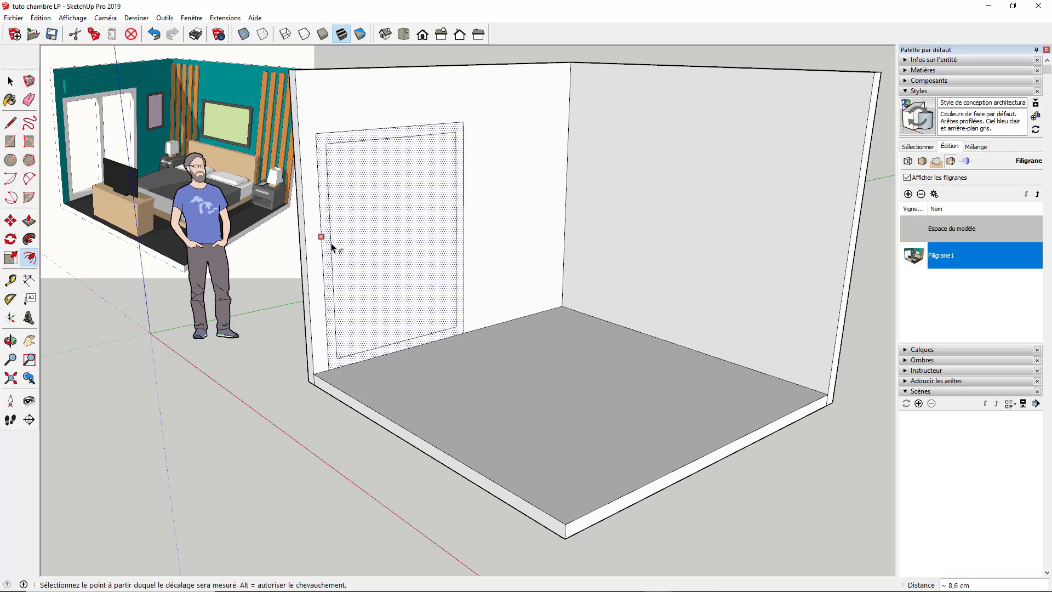
{"action": "key", "text": "Return"}
Step: Draw a vertical line about 191 cm long between the inner frame's top and bottom midpoints, splitting the door into two leaves
{"action": "key", "text": "l"}
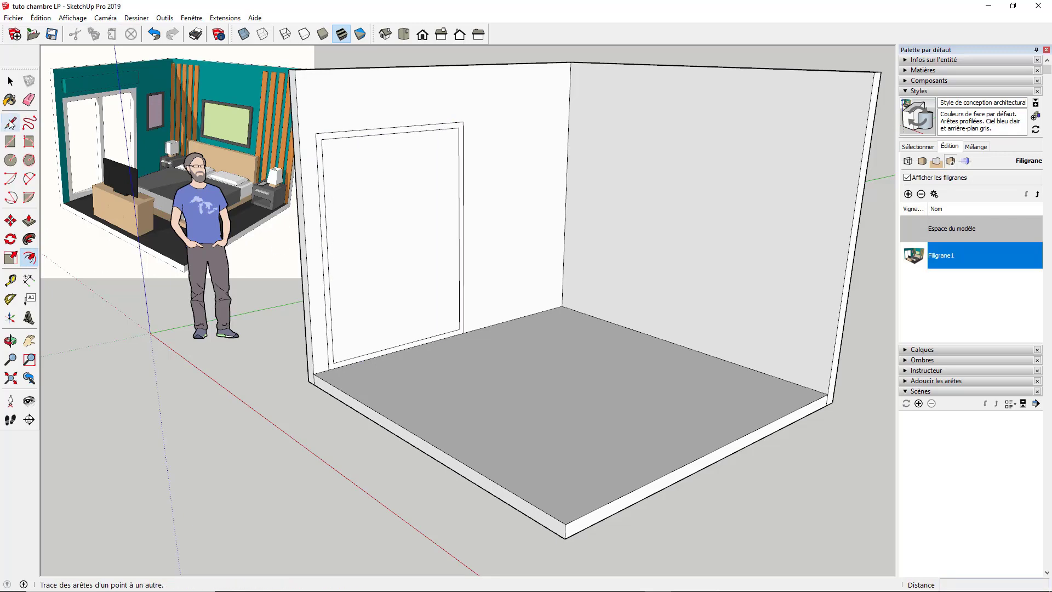
{"action": "left_click", "coordinate": [386, 134]}
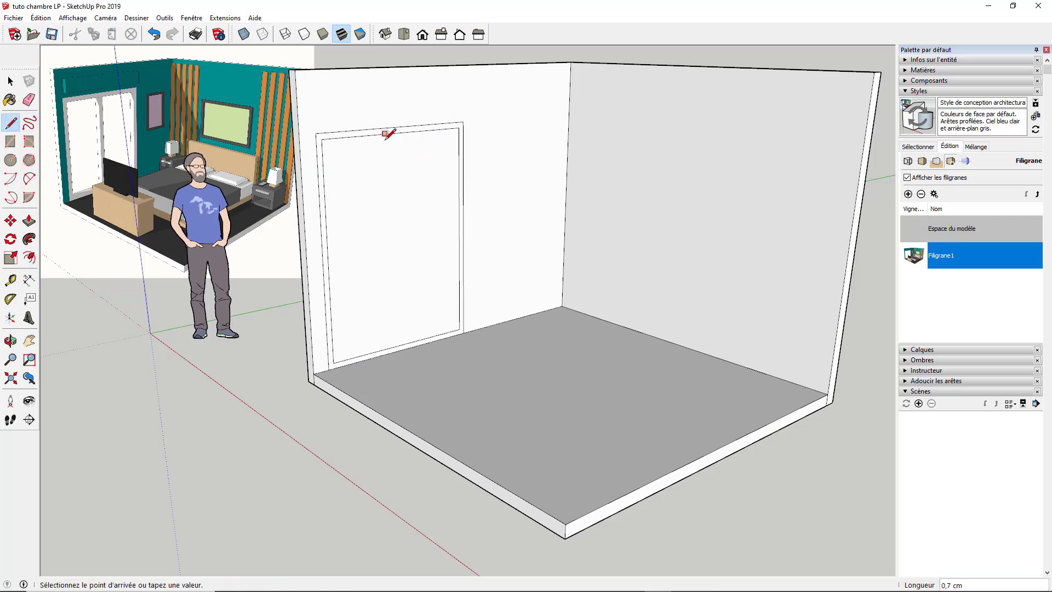
{"action": "key", "text": "Escape"}
{"action": "left_click", "coordinate": [400, 344]}
Step: Offset the left door leaf's outline inward by 5 cm and repeat the same offset on the right leaf
{"action": "key", "text": "m"}
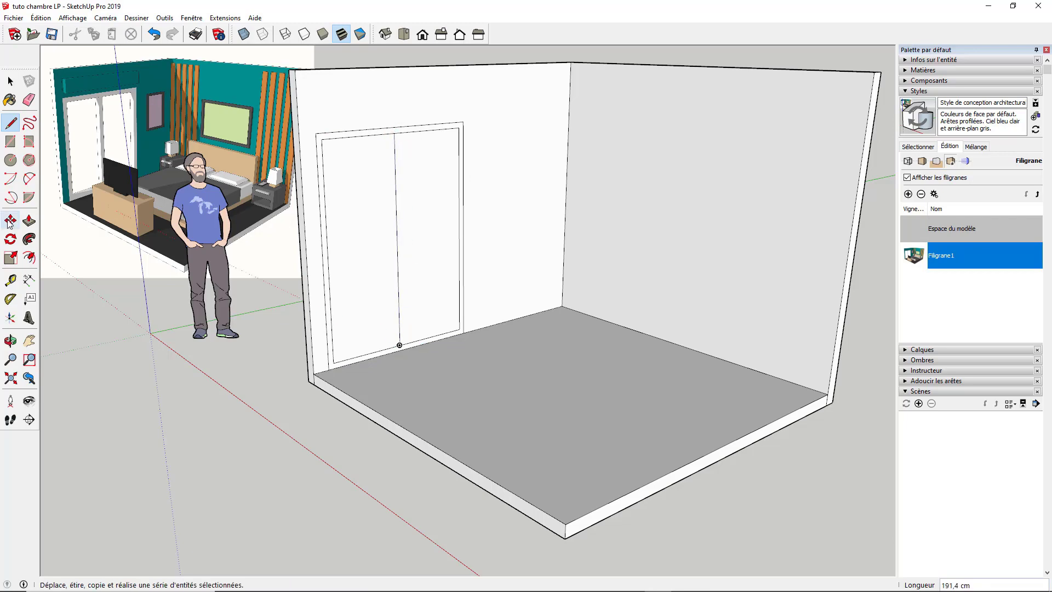
{"action": "key", "text": "f"}
{"action": "left_click", "coordinate": [319, 199]}
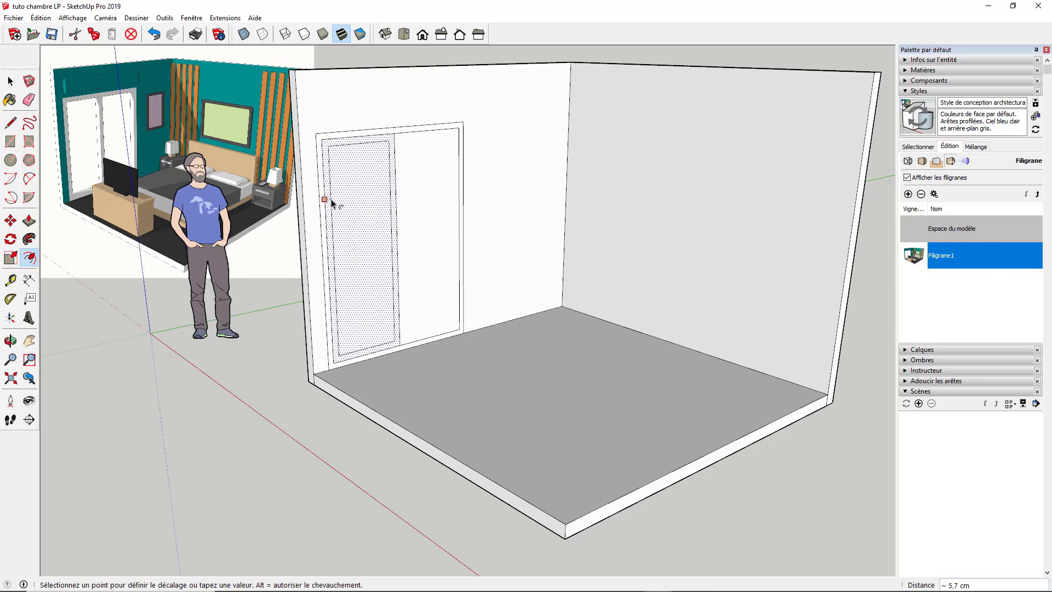
{"action": "left_click", "coordinate": [332, 203]}
{"action": "type", "text": "5"}
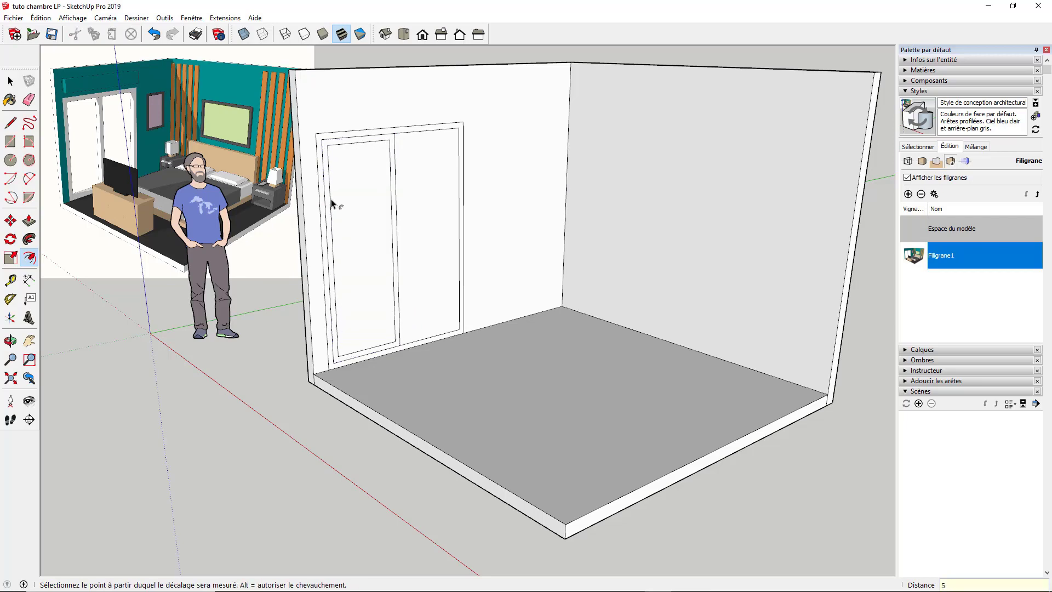
{"action": "key", "text": "Return"}
{"action": "double_click", "coordinate": [433, 192]}
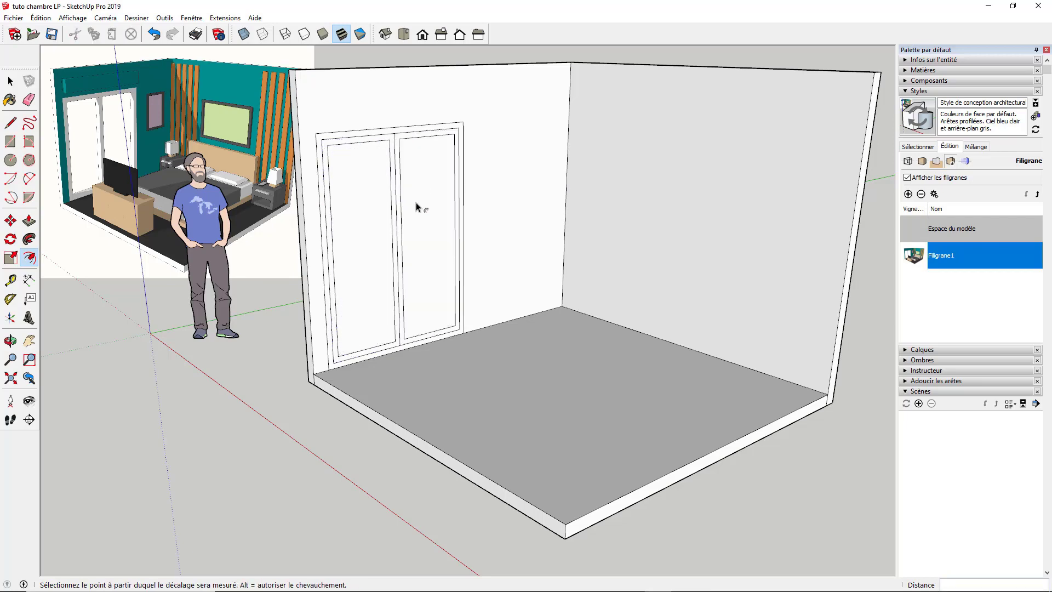
Step: Erase the intermediate frame outline and the central dividing line, keeping the outer door outline and the two pane rectangles
{"action": "middle_click_drag", "start_coordinate": [418, 207], "coordinate": [380, 211]}
{"action": "left_click", "coordinate": [29, 100]}
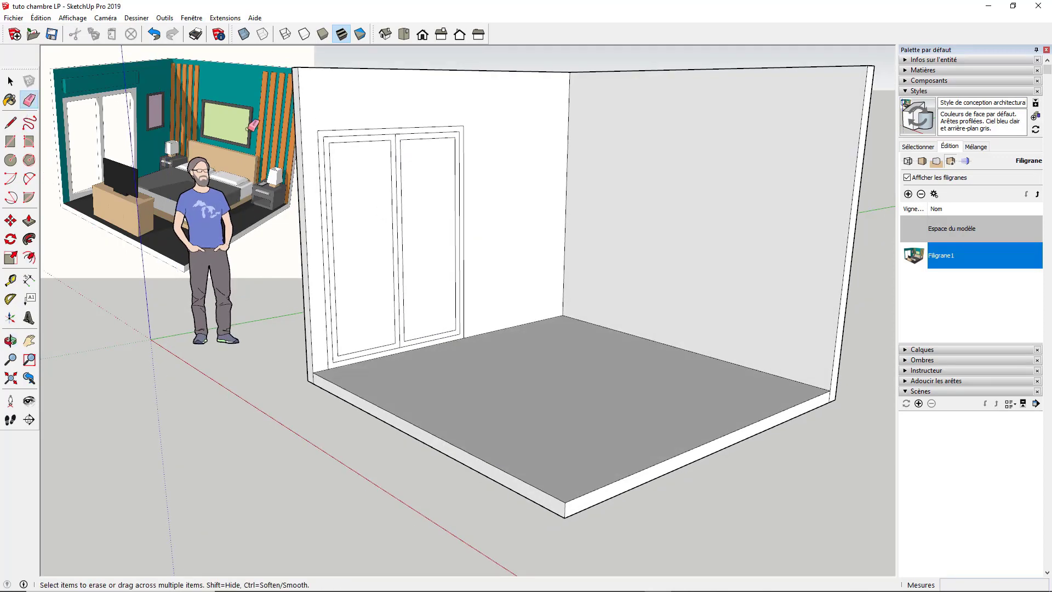
{"action": "scroll", "coordinate": [331, 128], "scroll_direction": "up", "scroll_amount": 2}
{"action": "left_click", "coordinate": [414, 138]}
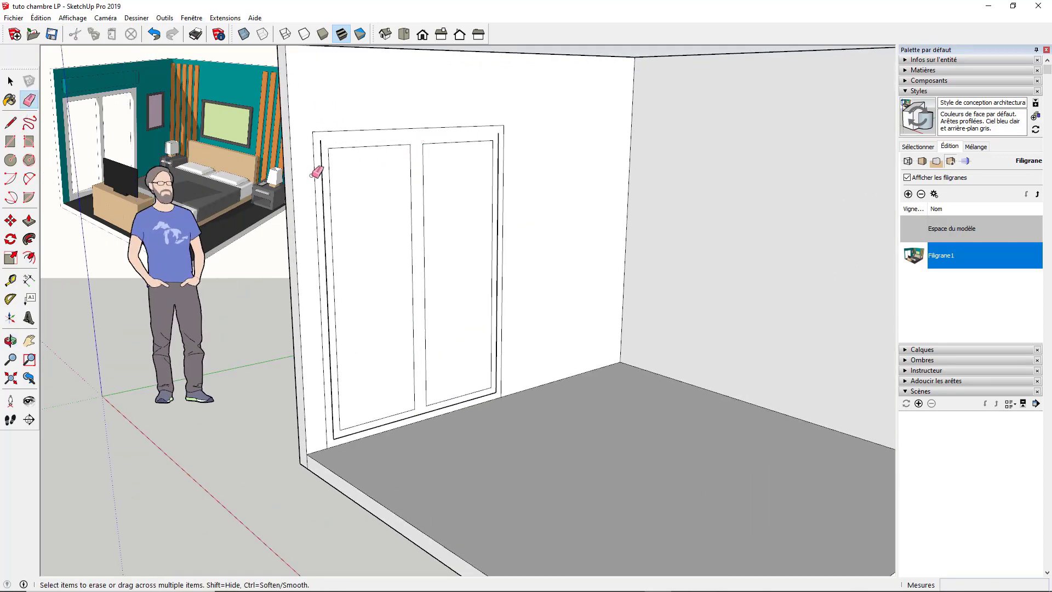
{"action": "left_click", "coordinate": [320, 167]}
{"action": "key", "text": "ctrl+z"}
{"action": "left_click", "coordinate": [325, 156]}
{"action": "scroll", "coordinate": [489, 196], "scroll_direction": "up", "scroll_amount": 2}
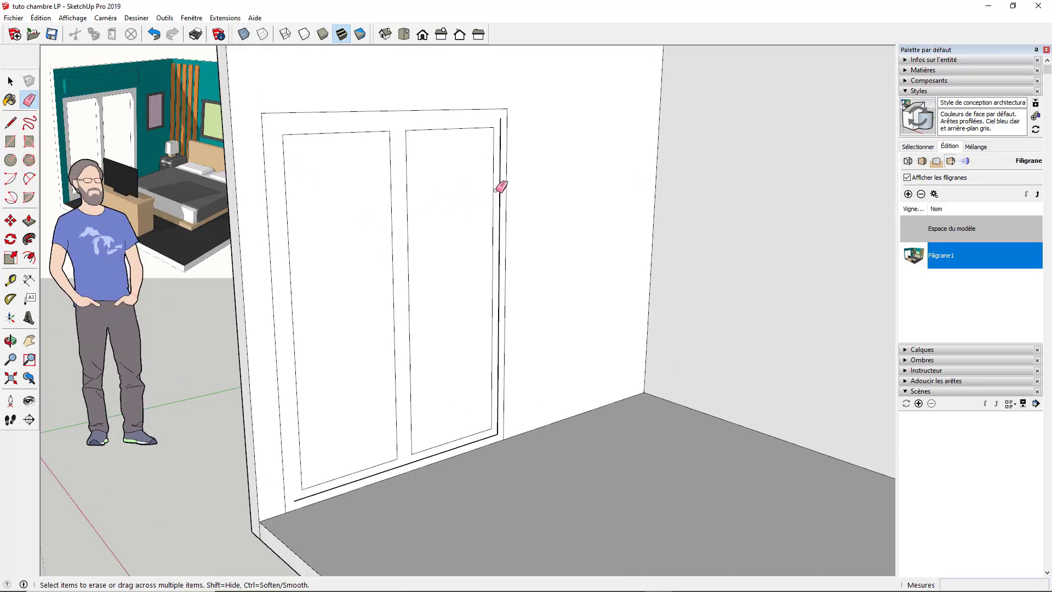
{"action": "left_click", "coordinate": [505, 213]}
{"action": "left_click", "coordinate": [492, 435]}
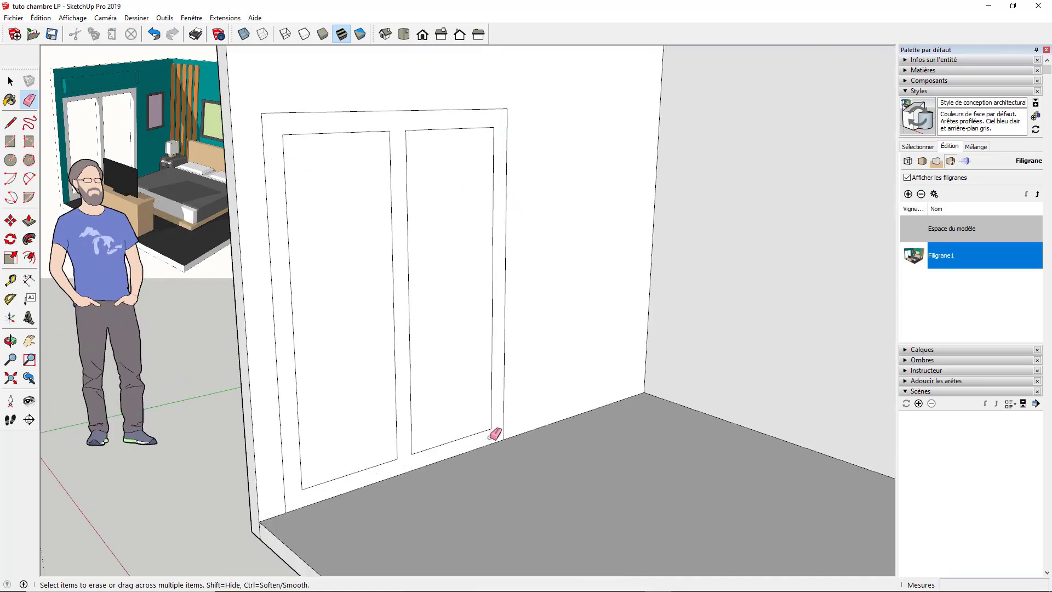
Step: Push both door panes back 10 cm to the outer face of the wall
{"action": "scroll", "coordinate": [471, 383], "scroll_direction": "down", "scroll_amount": 3}
{"action": "mouse_move", "coordinate": [463, 360]}
{"action": "middle_mouse_down"}
{"action": "mouse_move", "coordinate": [388, 369]}
{"action": "mouse_move", "coordinate": [68, 255]}
{"action": "middle_mouse_up"}
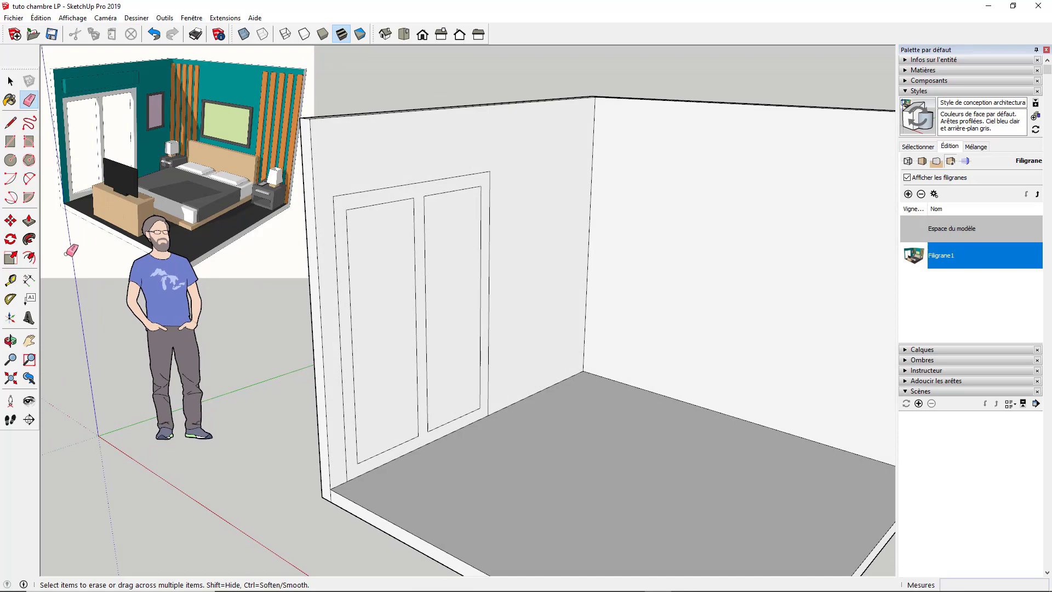
{"action": "left_click", "coordinate": [29, 220]}
{"action": "left_click", "coordinate": [373, 222]}
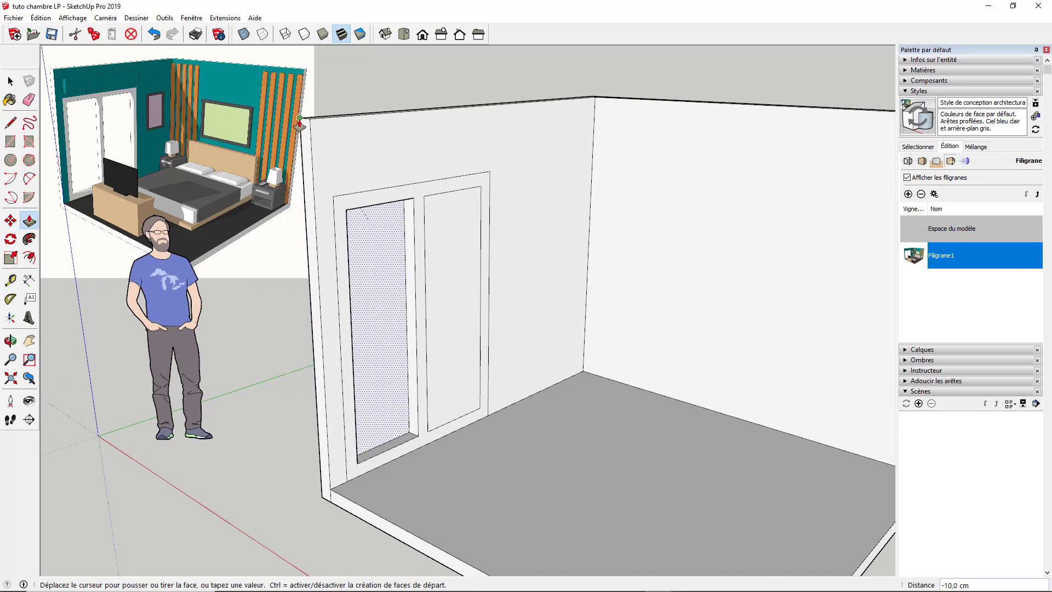
{"action": "left_click", "coordinate": [306, 125]}
{"action": "key", "text": "space"}
Step: Delete the recessed faces of both door panes to open them through the wall
{"action": "middle_click_drag", "start_coordinate": [442, 299], "coordinate": [392, 293]}
{"action": "left_click", "coordinate": [369, 283]}
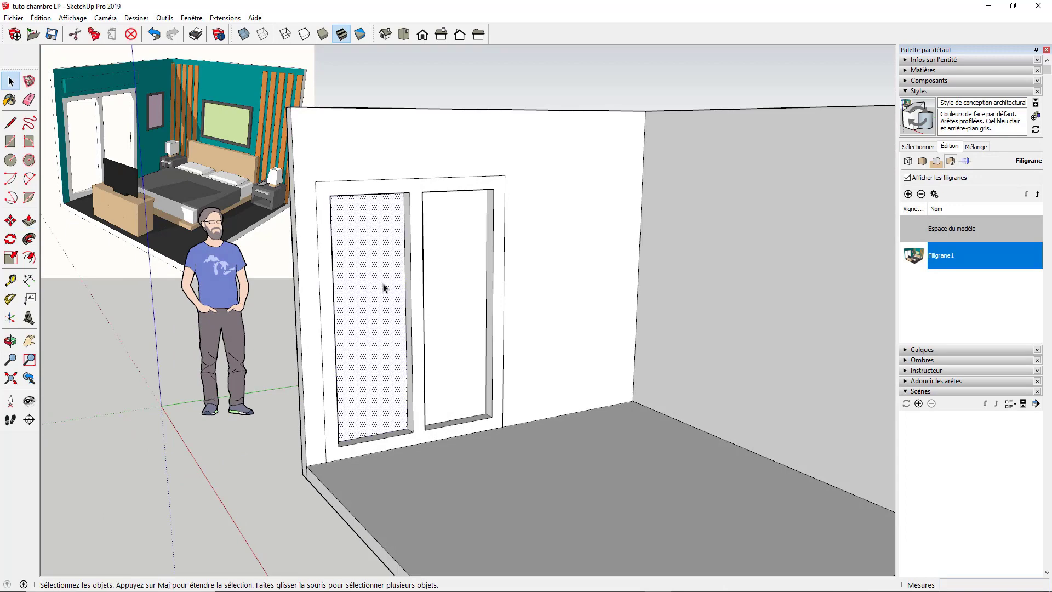
{"action": "key", "text": "Delete"}
{"action": "left_click", "coordinate": [452, 275]}
{"action": "key", "text": "Delete"}
Step: Draw a wide rectangle on the wall above the double door, spanning roughly the door's width
{"action": "middle_click_drag", "start_coordinate": [427, 371], "coordinate": [400, 378]}
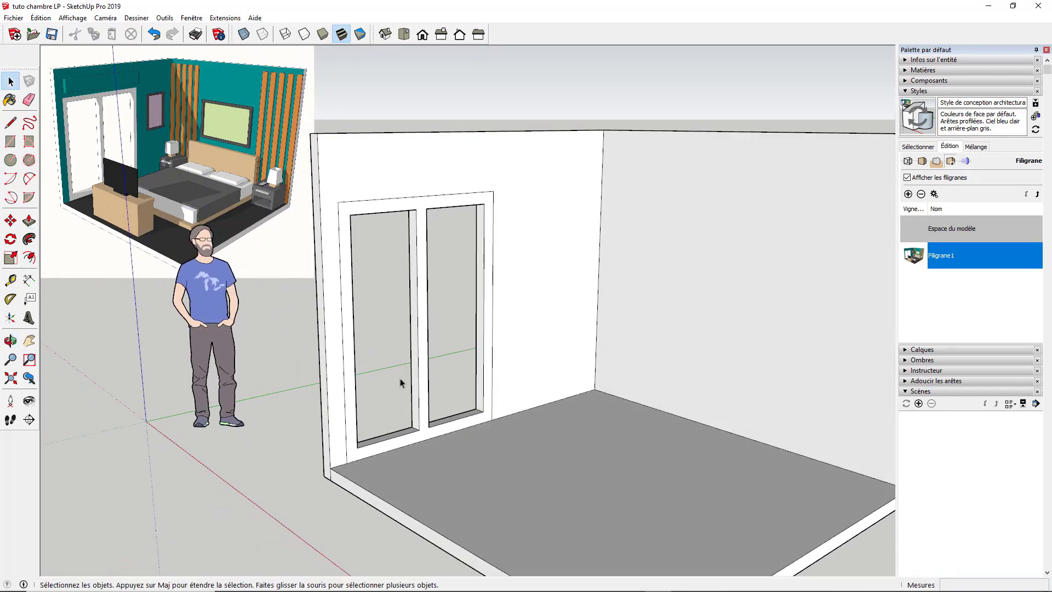
{"action": "scroll", "coordinate": [319, 263], "scroll_direction": "down", "scroll_amount": 3}
{"action": "scroll", "coordinate": [400, 181], "scroll_direction": "up", "scroll_amount": 4}
{"action": "middle_click_drag", "start_coordinate": [410, 227], "coordinate": [309, 212]}
{"action": "left_click", "coordinate": [10, 142]}
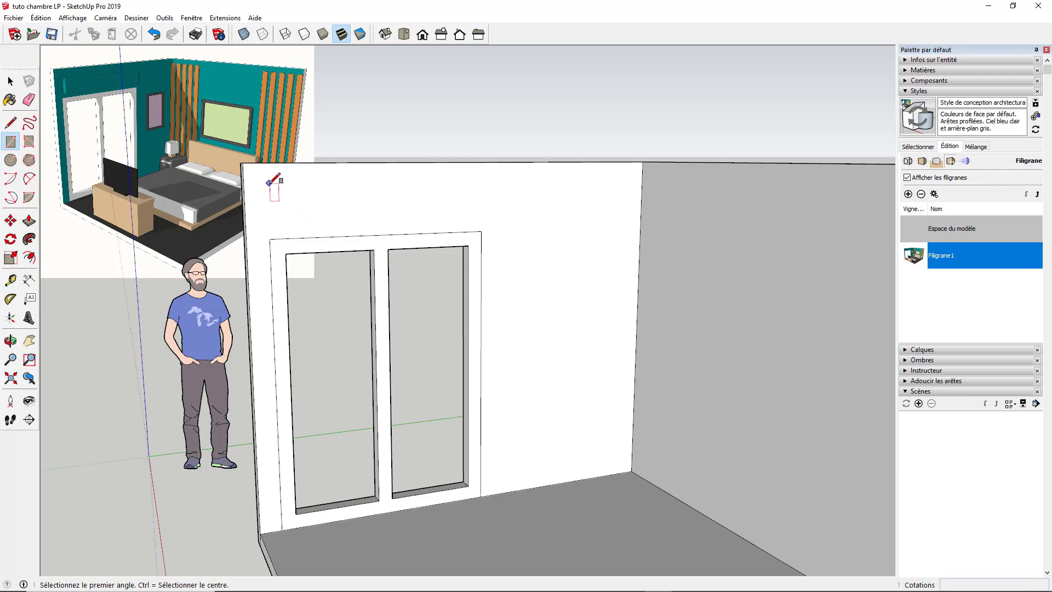
{"action": "left_click", "coordinate": [270, 184]}
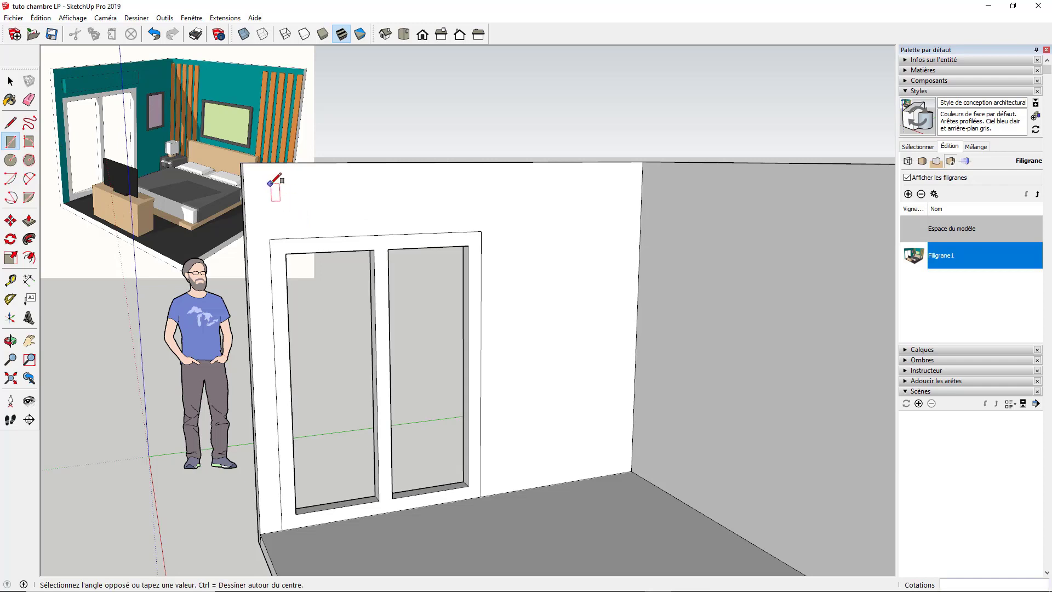
{"action": "left_click", "coordinate": [478, 225]}
Step: Pull the rectangle above the door out from the wall as a box and push its underside up by about 3.3 cm
{"action": "middle_click_drag", "start_coordinate": [353, 234], "coordinate": [463, 244]}
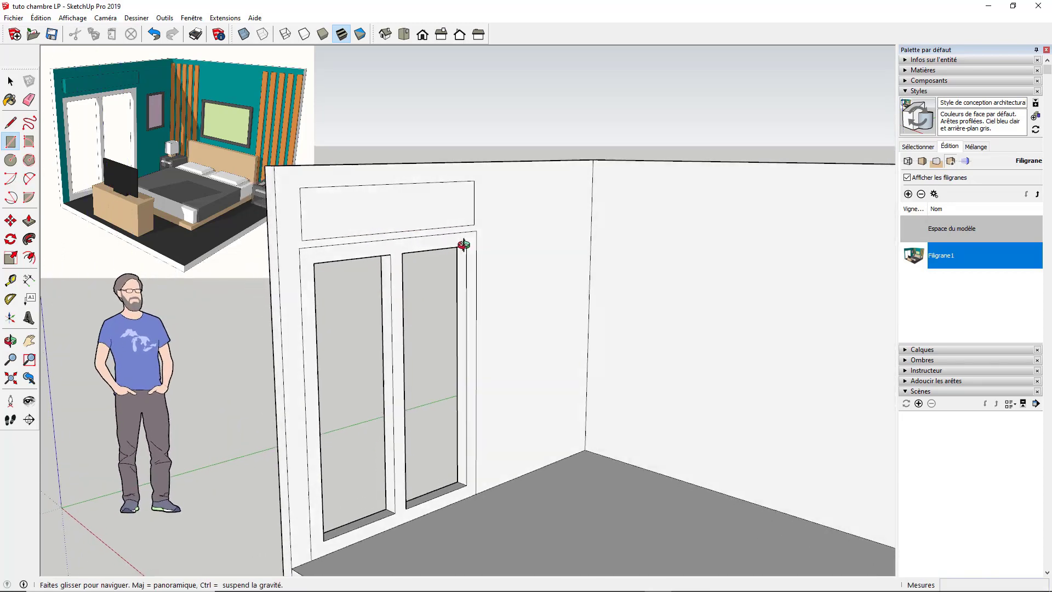
{"action": "left_click", "coordinate": [29, 220]}
{"action": "left_click", "coordinate": [320, 217]}
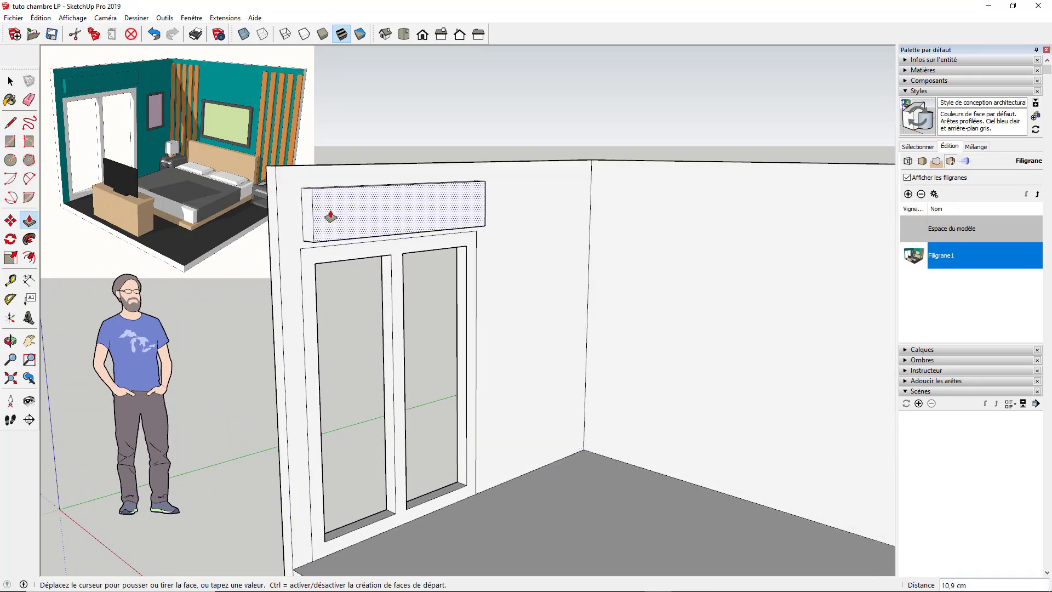
{"action": "left_click", "coordinate": [322, 241]}
{"action": "scroll", "coordinate": [321, 241], "scroll_direction": "up", "scroll_amount": 5}
{"action": "left_click", "coordinate": [346, 218]}
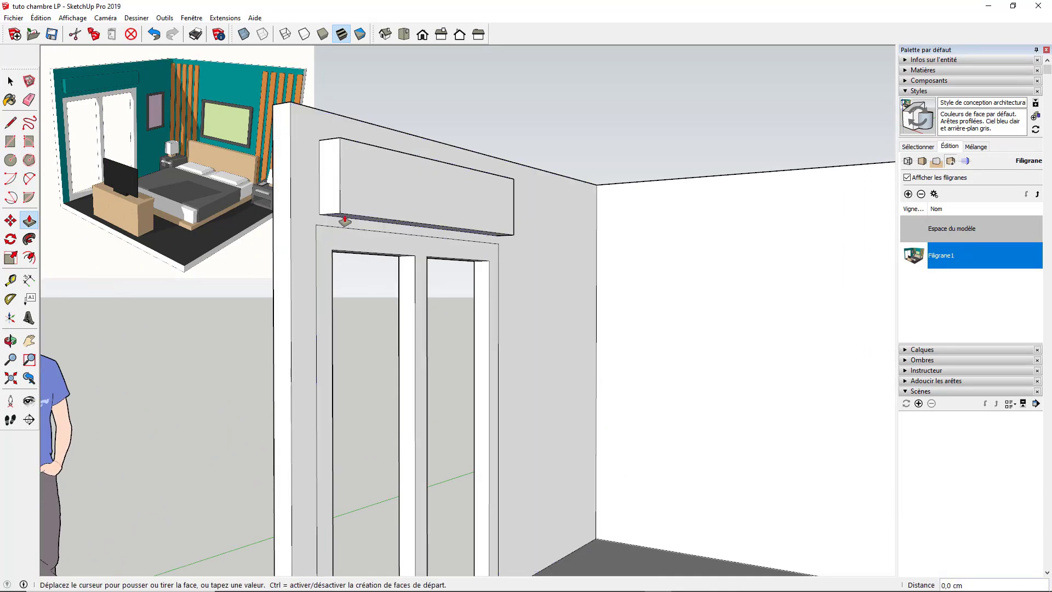
{"action": "left_click", "coordinate": [347, 215]}
Step: Turn the whole room, with its walls, floor and door, into a component named base chambre and deselect it
{"action": "scroll", "coordinate": [290, 186], "scroll_direction": "down", "scroll_amount": 4}
{"action": "middle_click_drag", "start_coordinate": [294, 192], "coordinate": [340, 309]}
{"action": "scroll", "coordinate": [340, 309], "scroll_direction": "down", "scroll_amount": 3}
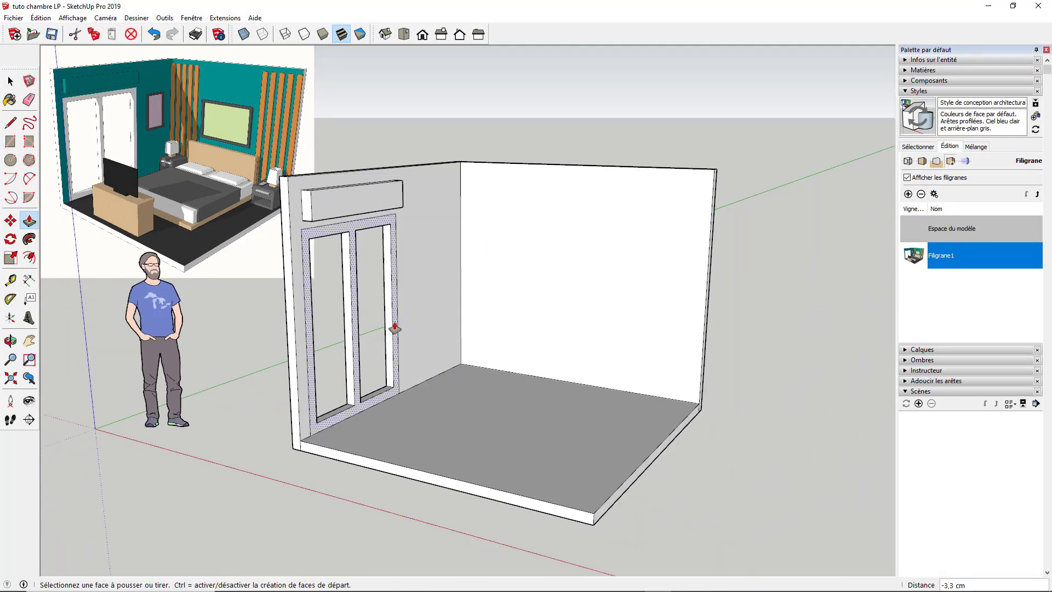
{"action": "middle_click_drag", "start_coordinate": [398, 328], "coordinate": [476, 319]}
{"action": "scroll", "coordinate": [412, 287], "scroll_direction": "down", "scroll_amount": 2}
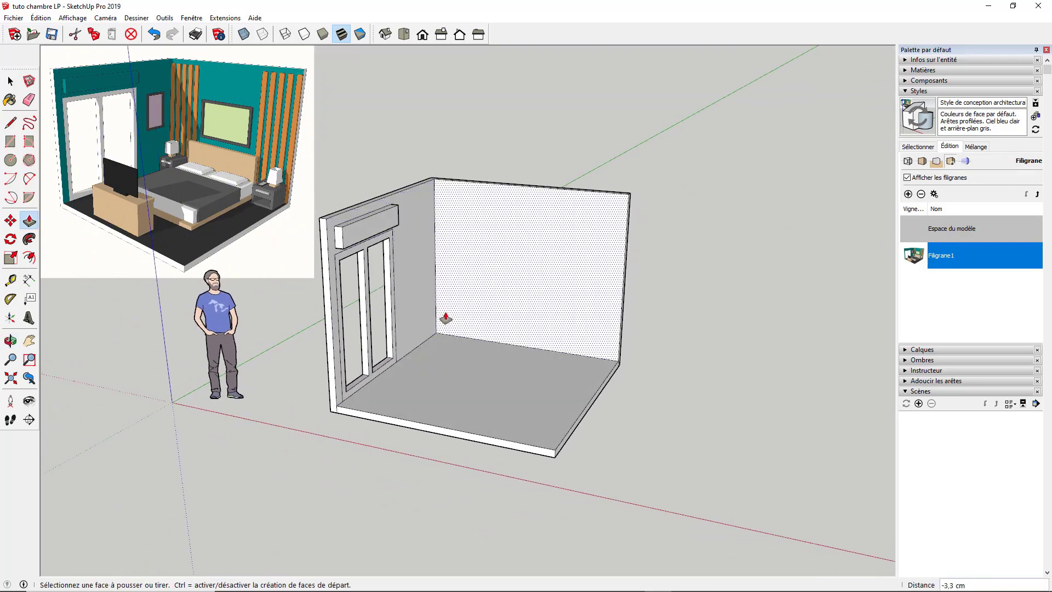
{"action": "left_click", "coordinate": [11, 81]}
{"action": "middle_click_drag", "start_coordinate": [472, 244], "coordinate": [576, 160]}
{"action": "left_click_drag", "start_coordinate": [341, 163], "coordinate": [638, 429]}
{"action": "scroll", "coordinate": [479, 348], "scroll_direction": "up", "scroll_amount": 3}
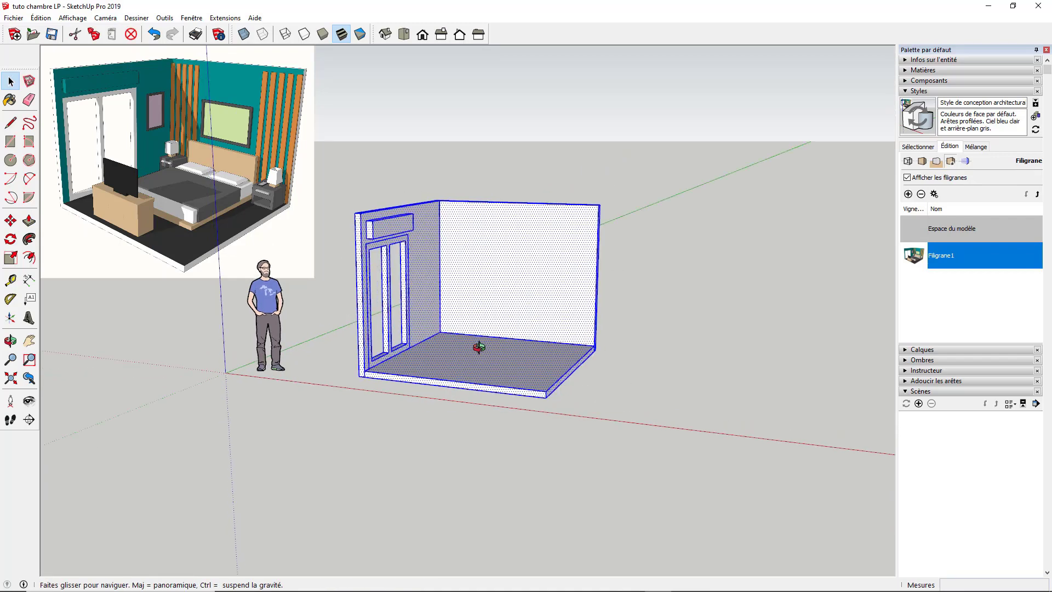
{"action": "right_click", "coordinate": [498, 300]}
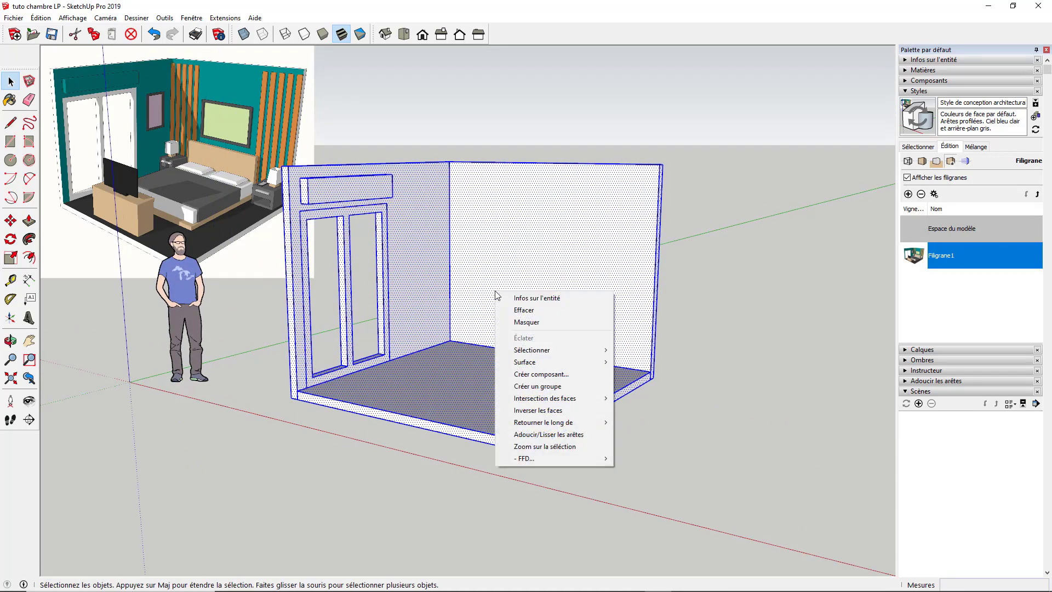
{"action": "left_click", "coordinate": [562, 371]}
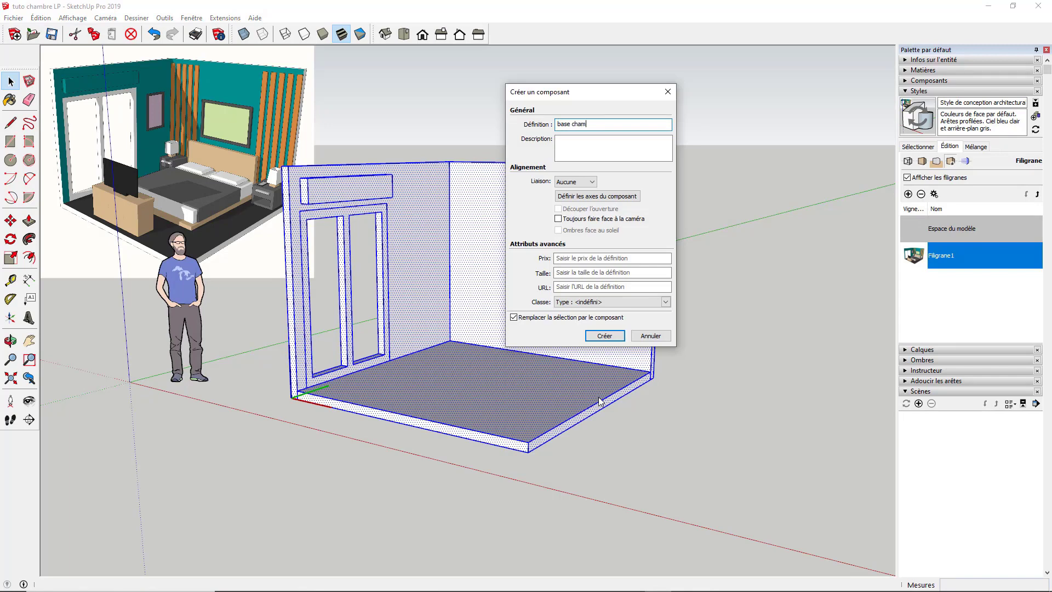
{"action": "key", "text": "Return"}
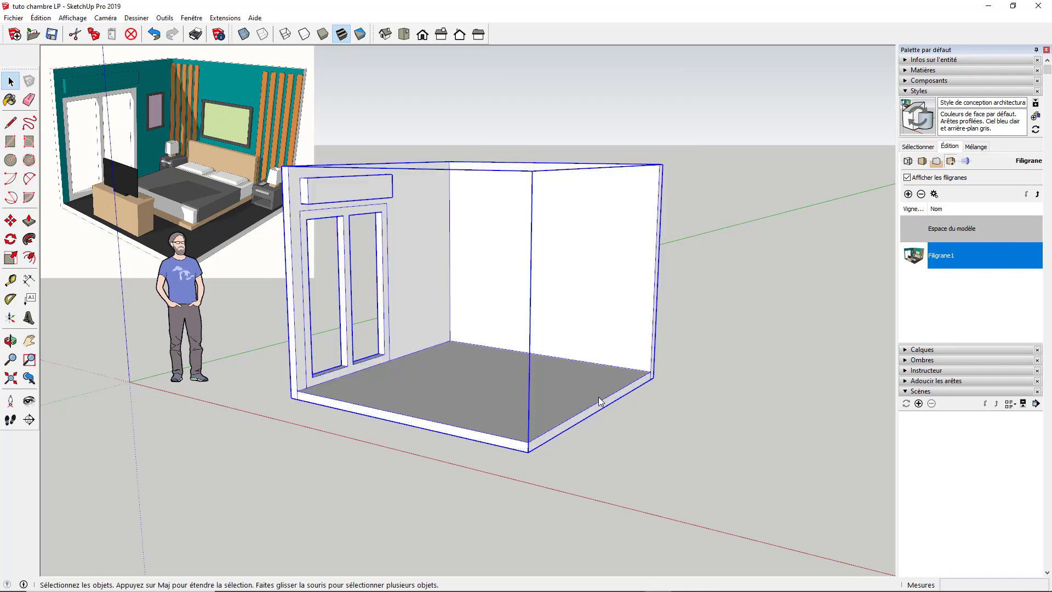
{"action": "scroll", "coordinate": [559, 128], "scroll_direction": "down", "scroll_amount": 2}
{"action": "left_click", "coordinate": [524, 117]}
Step: Draw a 200 x 160 cm rectangle on the floor for the bed base, just off the back wall
{"action": "scroll", "coordinate": [467, 170], "scroll_direction": "down", "scroll_amount": 2}
{"action": "middle_click_drag", "start_coordinate": [455, 263], "coordinate": [466, 310]}
{"action": "scroll", "coordinate": [473, 265], "scroll_direction": "up", "scroll_amount": 2}
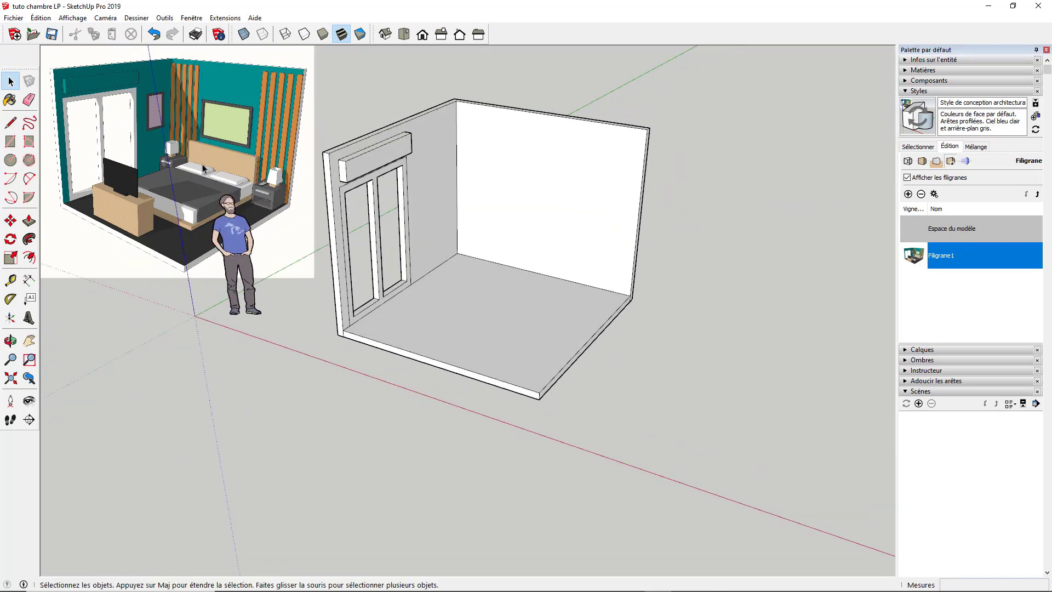
{"action": "mouse_move", "coordinate": [403, 311]}
{"action": "middle_mouse_down"}
{"action": "mouse_move", "coordinate": [430, 313]}
{"action": "mouse_move", "coordinate": [406, 306]}
{"action": "middle_mouse_up"}
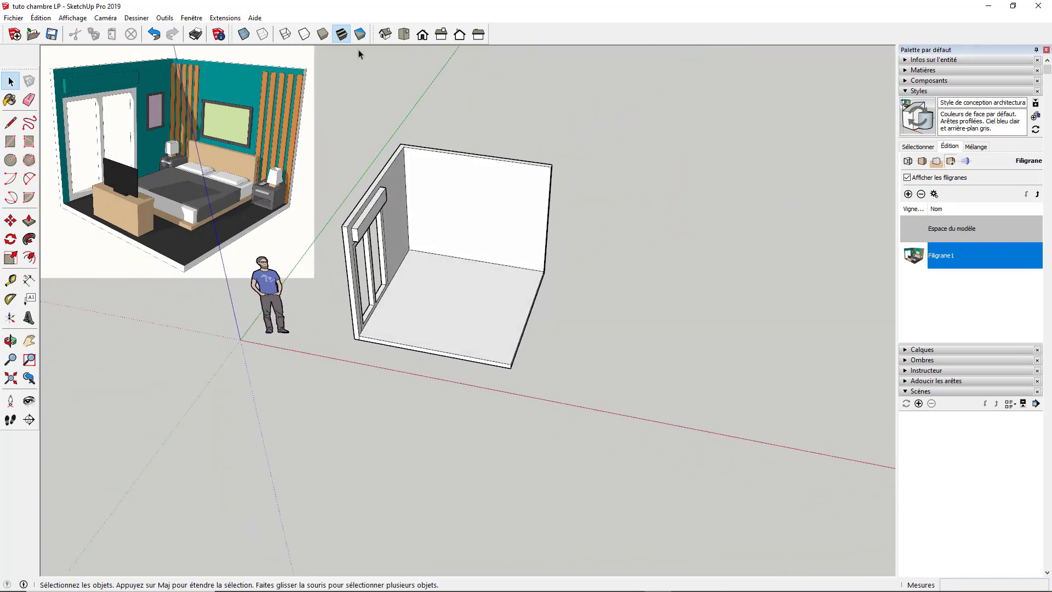
{"action": "left_click", "coordinate": [405, 35]}
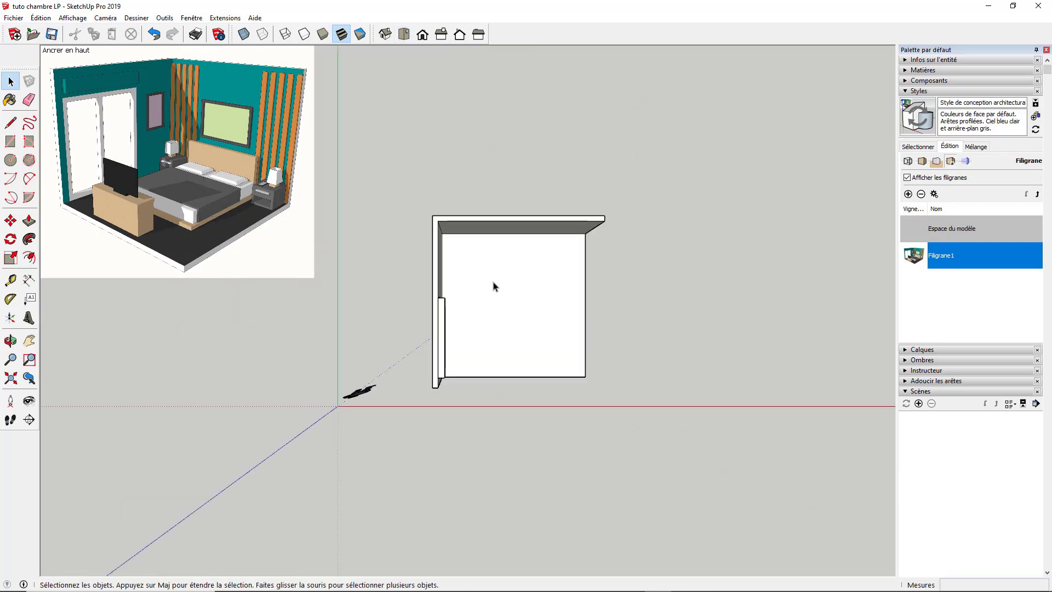
{"action": "scroll", "coordinate": [565, 287], "scroll_direction": "up", "scroll_amount": 2}
{"action": "left_click", "coordinate": [11, 141]}
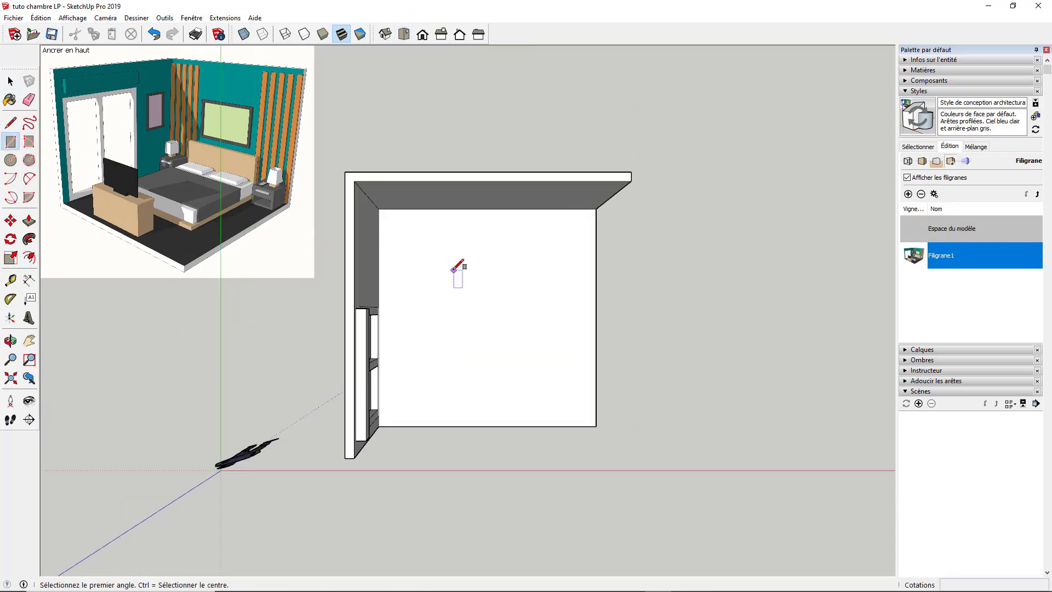
{"action": "scroll", "coordinate": [453, 268], "scroll_direction": "up", "scroll_amount": 1}
{"action": "left_click", "coordinate": [414, 205]}
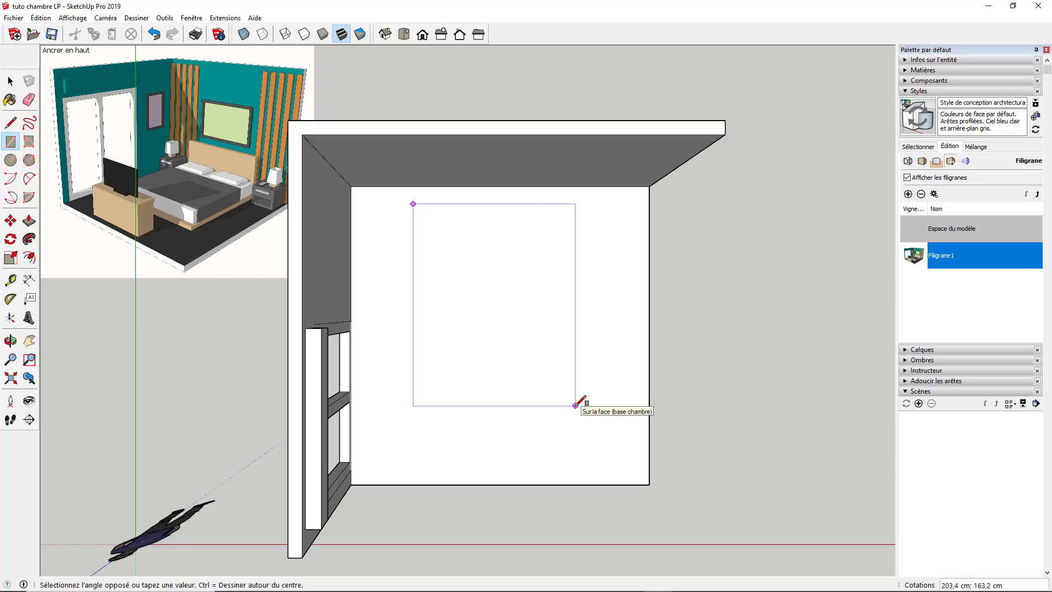
{"action": "left_click", "coordinate": [575, 405]}
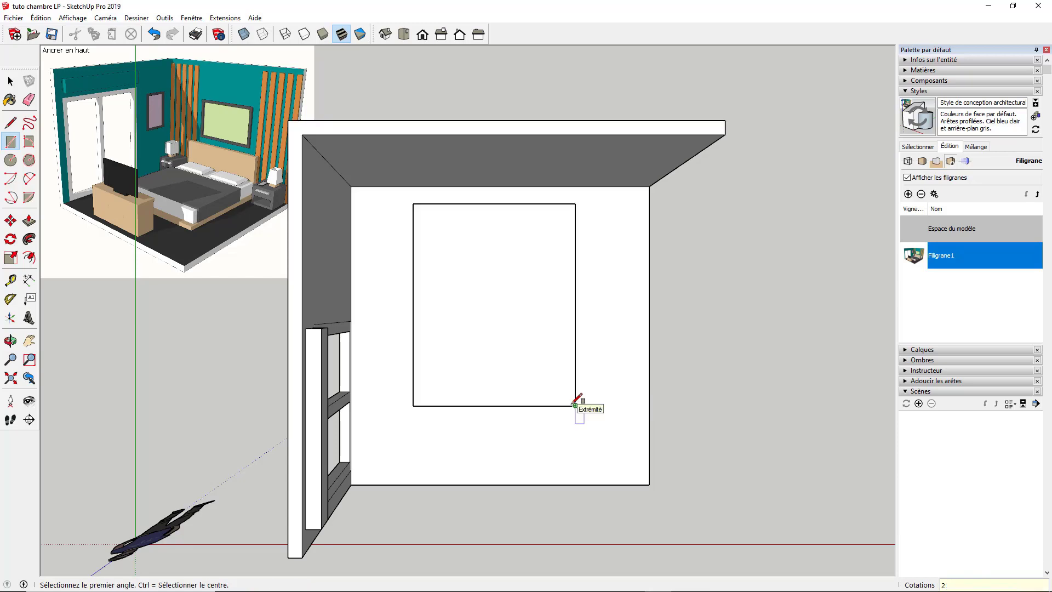
{"action": "type", "text": "200;160"}
{"action": "key", "text": "Return"}
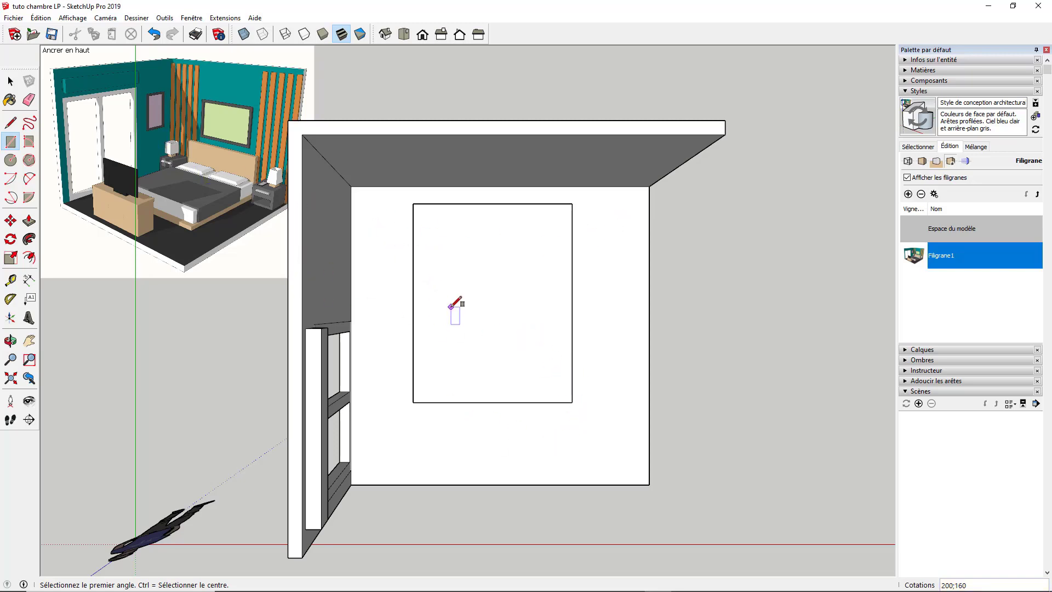
Step: Draw a narrow strip across the full width of the bed rectangle, along its edge nearest the back wall
{"action": "scroll", "coordinate": [422, 219], "scroll_direction": "up", "scroll_amount": 1}
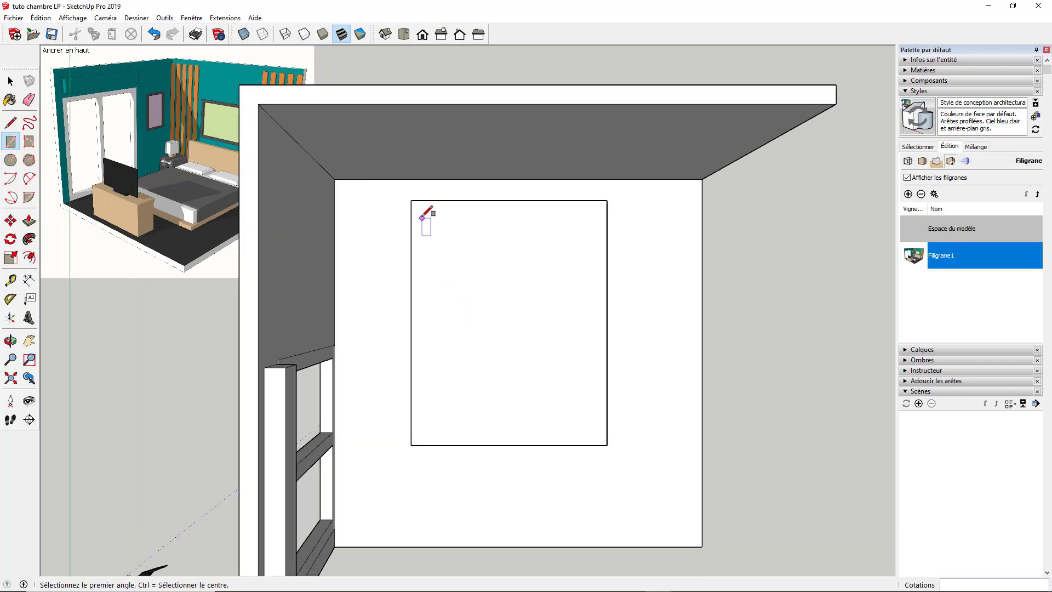
{"action": "left_click", "coordinate": [411, 200]}
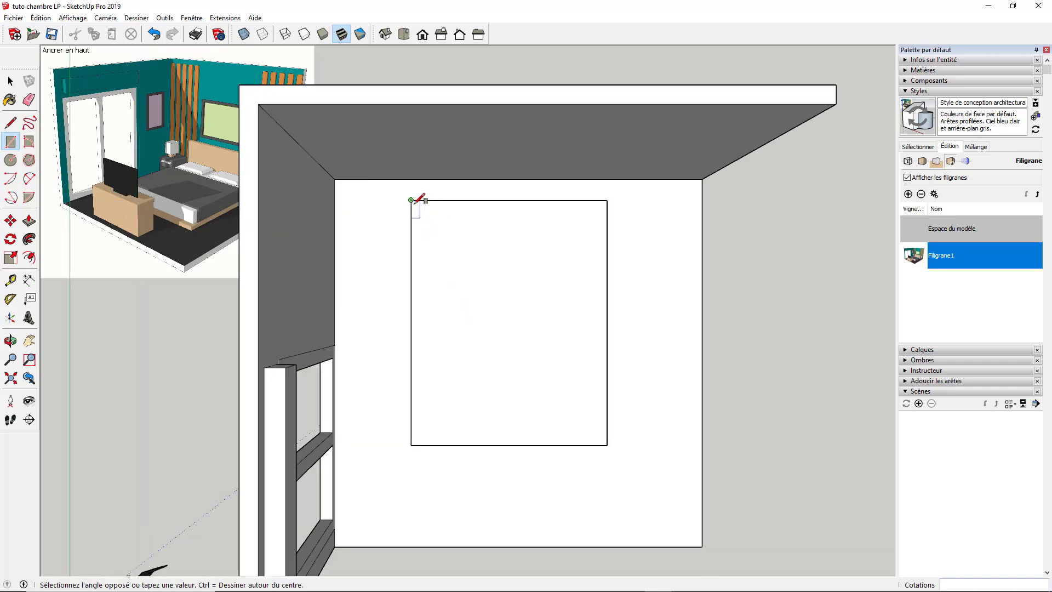
{"action": "left_click", "coordinate": [608, 208]}
Step: Try raising the headboard strip by about 68.6 cm and undo the extrusion
{"action": "scroll", "coordinate": [554, 340], "scroll_direction": "down", "scroll_amount": 3}
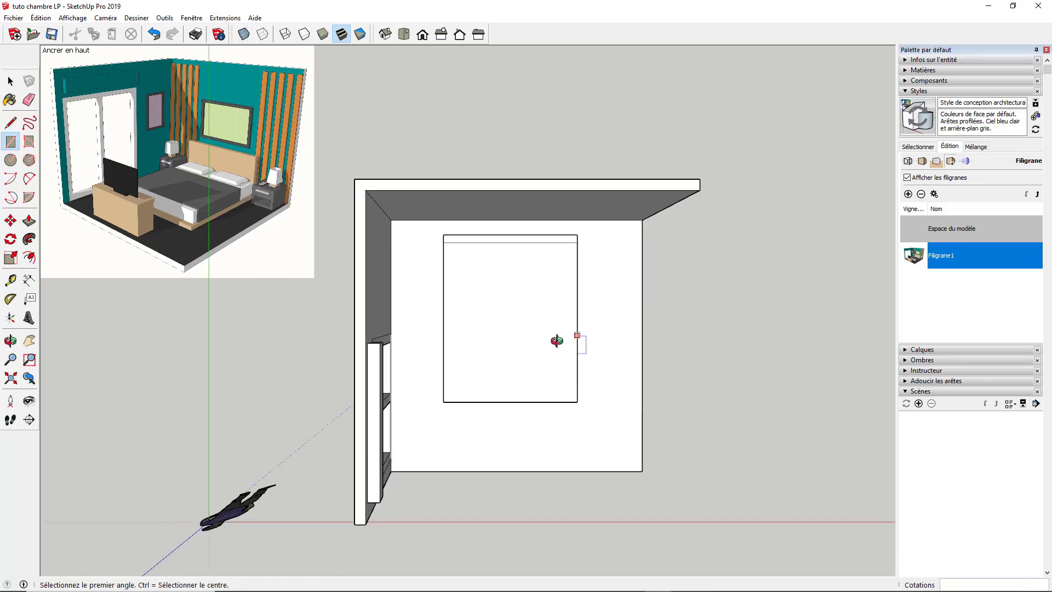
{"action": "middle_click_drag", "start_coordinate": [554, 341], "coordinate": [361, 274]}
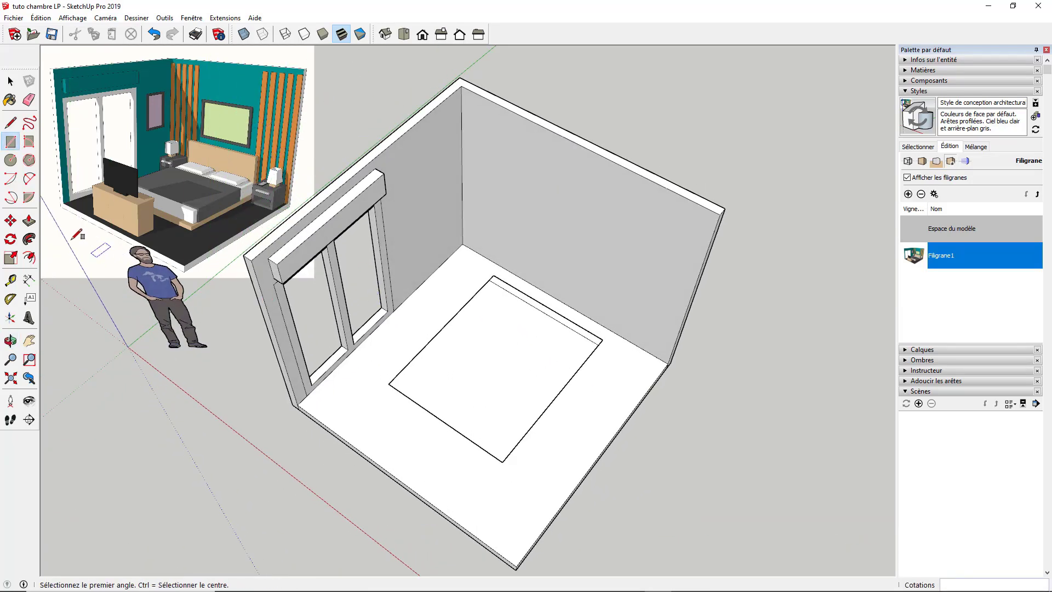
{"action": "key", "text": "p"}
{"action": "scroll", "coordinate": [500, 284], "scroll_direction": "up", "scroll_amount": 2}
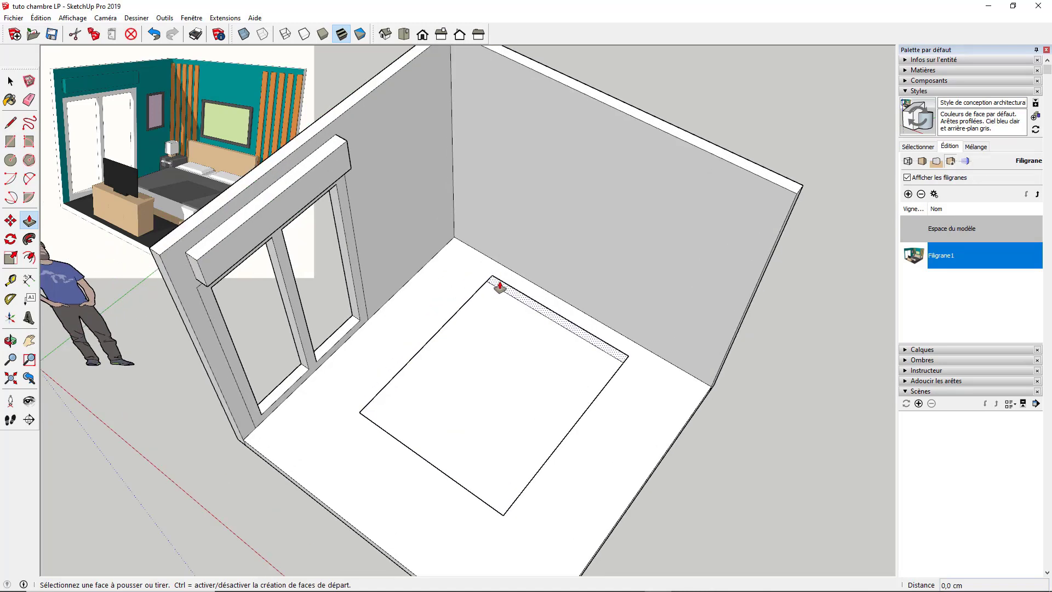
{"action": "left_click", "coordinate": [500, 286]}
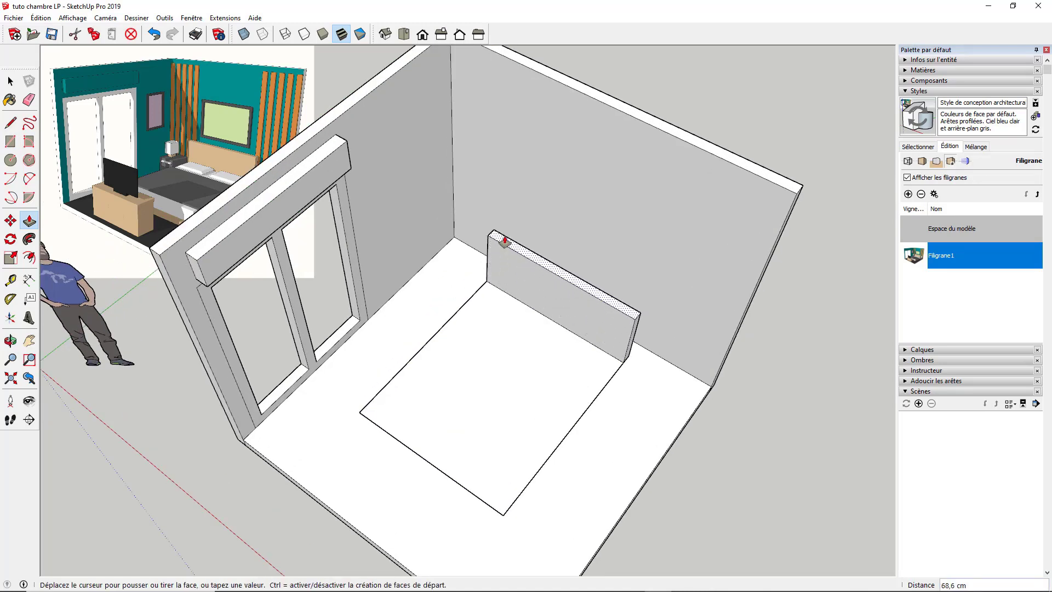
{"action": "left_click", "coordinate": [504, 241]}
{"action": "middle_click_drag", "start_coordinate": [536, 321], "coordinate": [636, 301]}
{"action": "scroll", "coordinate": [636, 301], "scroll_direction": "down", "scroll_amount": 3}
{"action": "scroll", "coordinate": [474, 326], "scroll_direction": "up", "scroll_amount": 2}
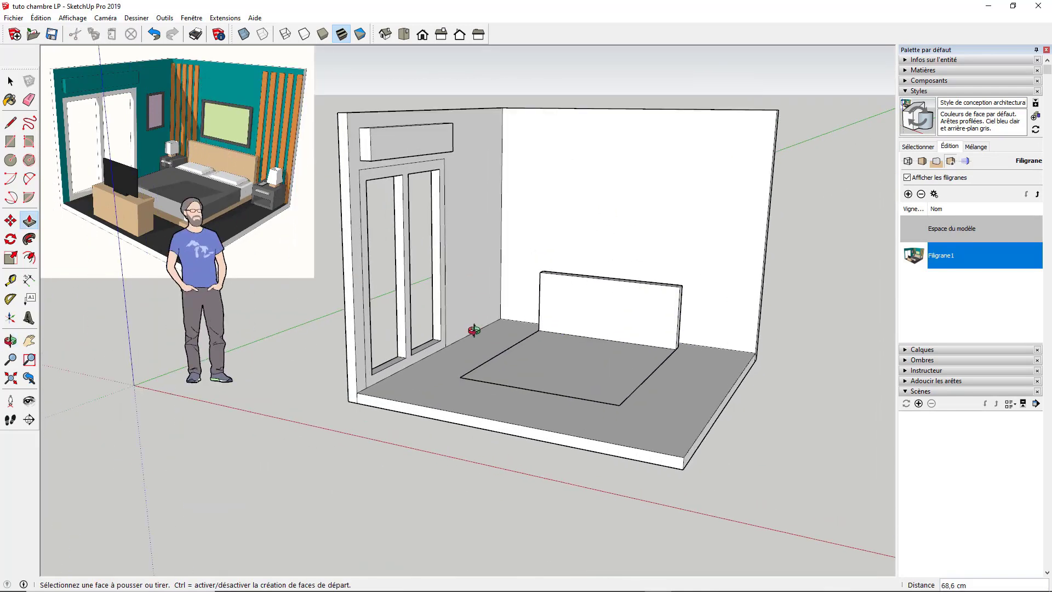
{"action": "middle_click_drag", "start_coordinate": [472, 330], "coordinate": [477, 324]}
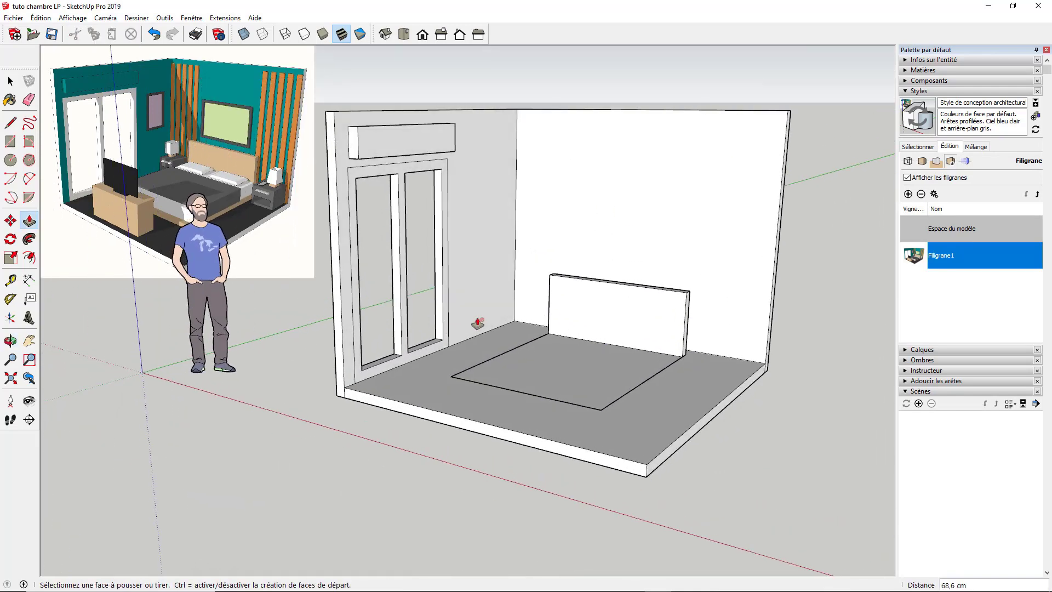
{"action": "left_click", "coordinate": [154, 34]}
Step: Pull the strip at the head of the bed up 80 cm to form the headboard
{"action": "scroll", "coordinate": [665, 329], "scroll_direction": "up", "scroll_amount": 5}
{"action": "left_click", "coordinate": [656, 361]}
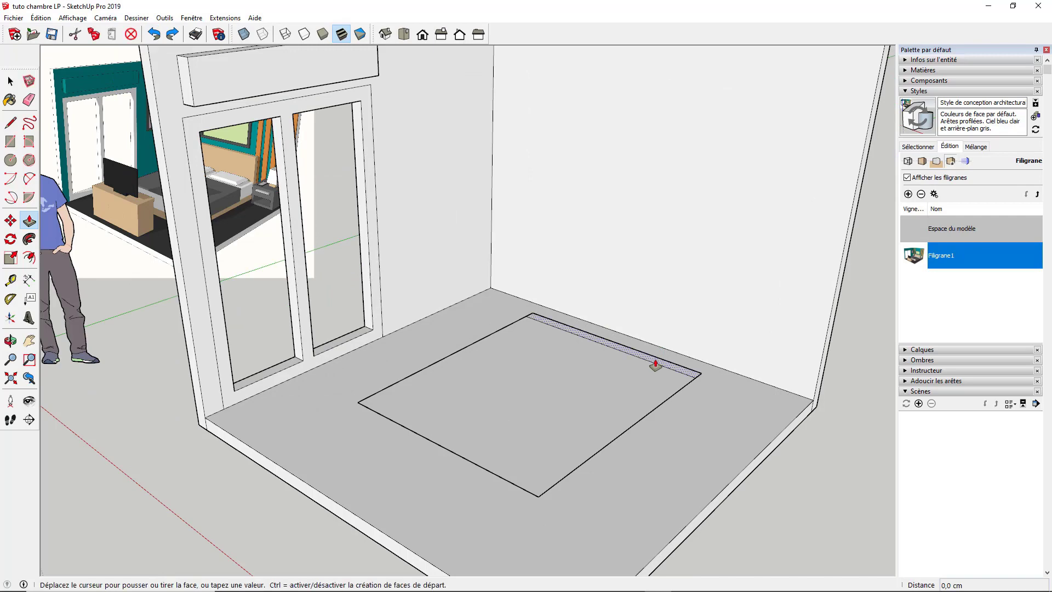
{"action": "type", "text": "80"}
{"action": "key", "text": "Return"}
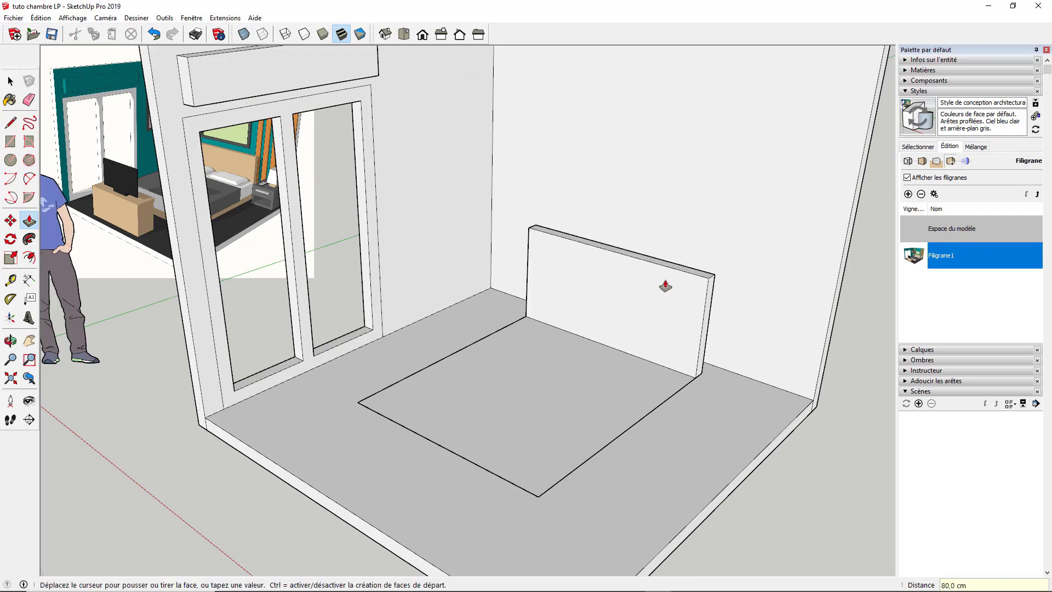
Step: Pull the main bed rectangle in front of the headboard up 10 cm to form the bed base
{"action": "scroll", "coordinate": [665, 285], "scroll_direction": "down", "scroll_amount": 3}
{"action": "scroll", "coordinate": [608, 368], "scroll_direction": "up", "scroll_amount": 4}
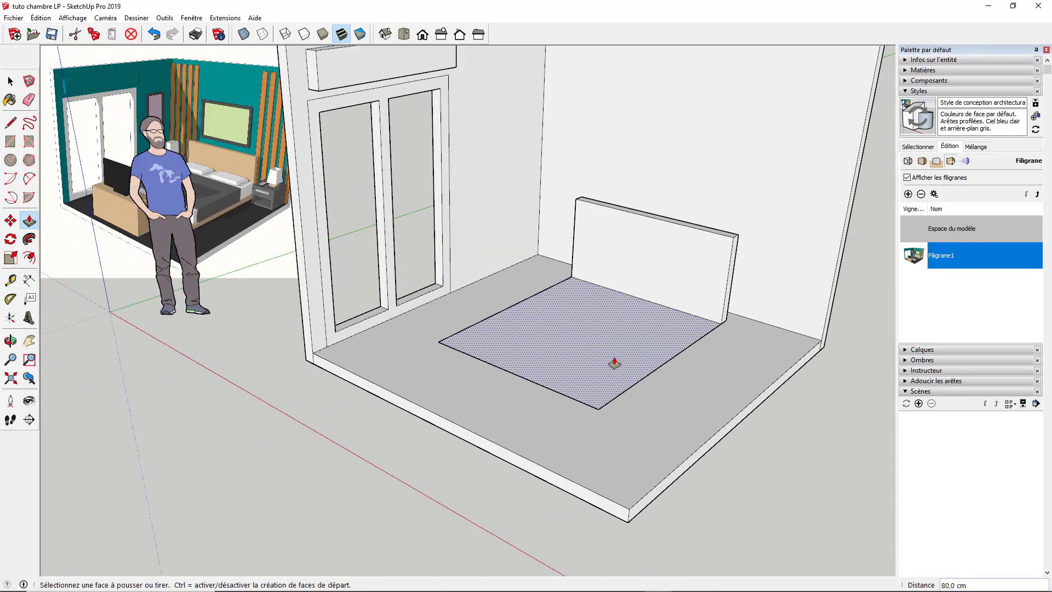
{"action": "left_click", "coordinate": [614, 363]}
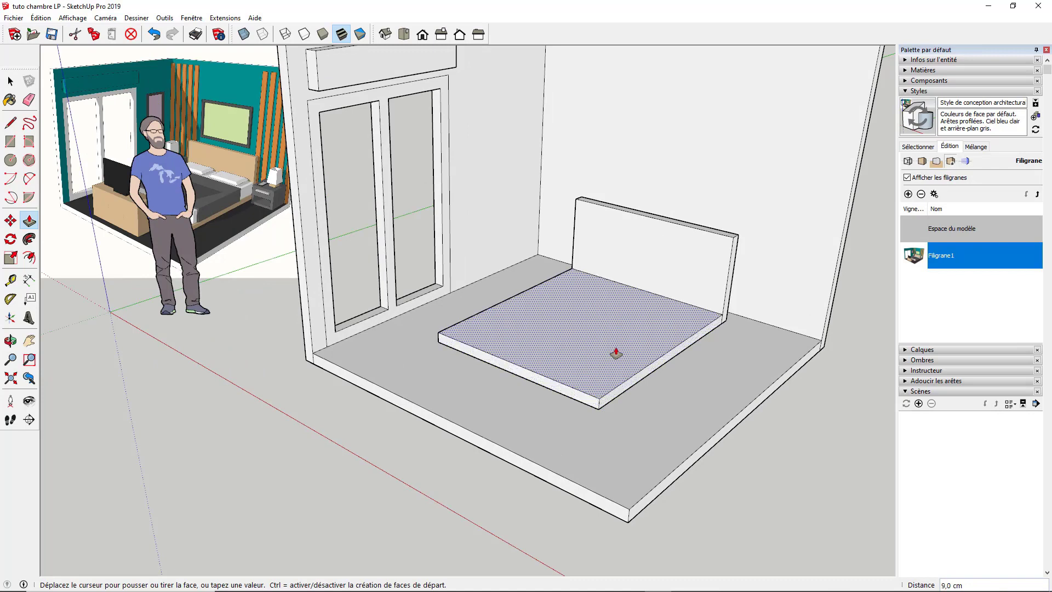
{"action": "left_click", "coordinate": [616, 354]}
{"action": "left_click", "coordinate": [616, 353]}
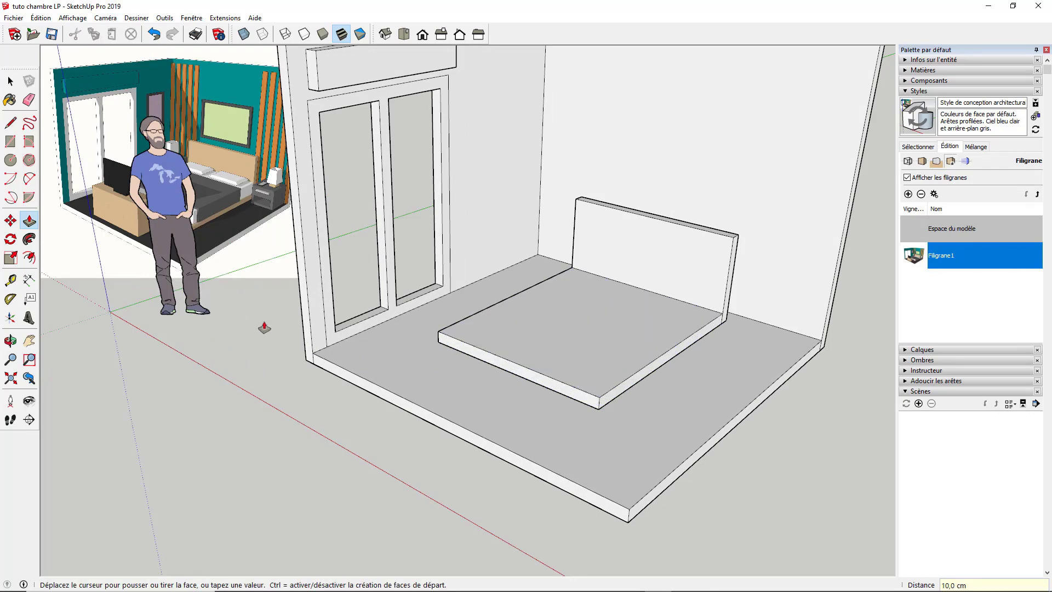
{"action": "left_click", "coordinate": [599, 364]}
{"action": "scroll", "coordinate": [557, 371], "scroll_direction": "down", "scroll_amount": 3}
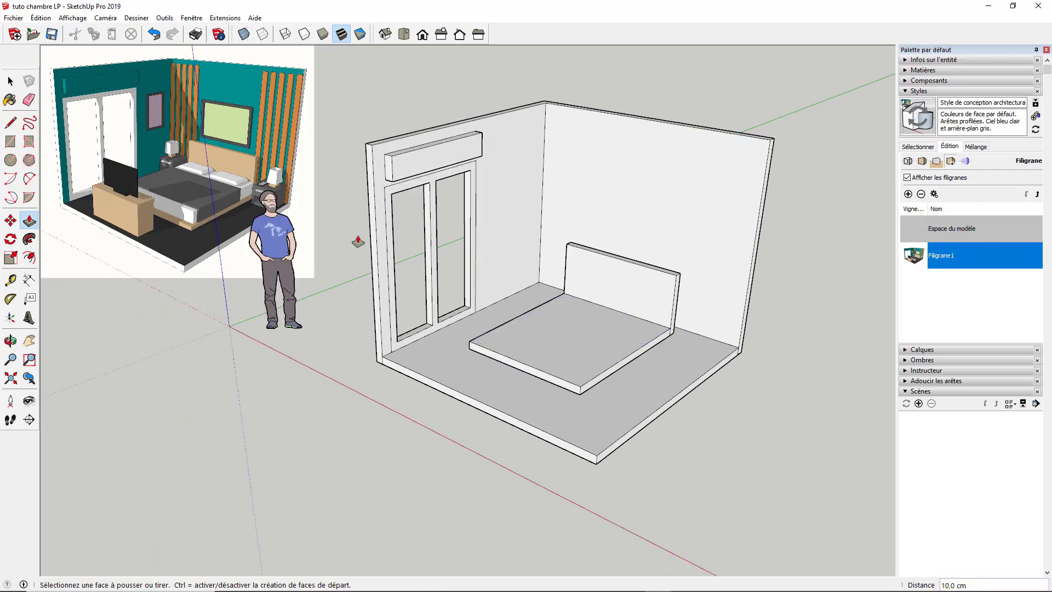
{"action": "scroll", "coordinate": [358, 241], "scroll_direction": "up", "scroll_amount": 2}
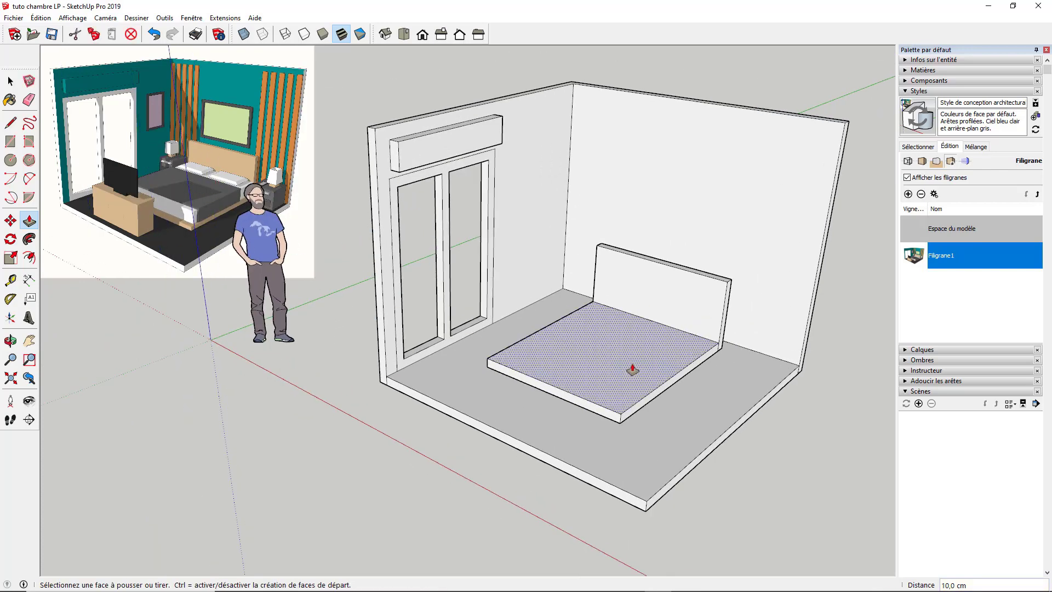
{"action": "middle_click_drag", "start_coordinate": [644, 346], "coordinate": [677, 343]}
{"action": "scroll", "coordinate": [592, 335], "scroll_direction": "up", "scroll_amount": 3}
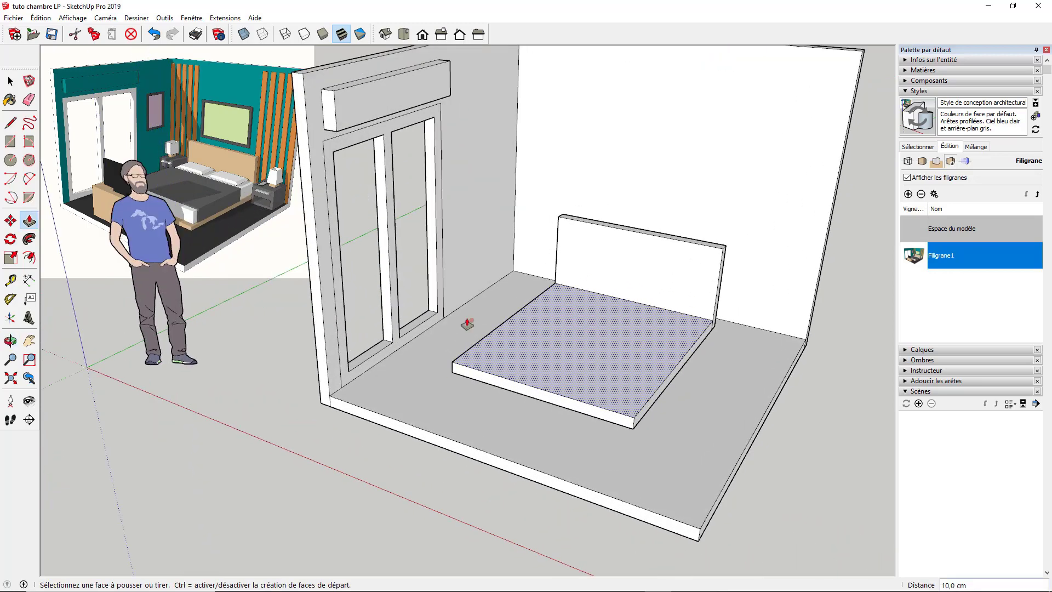
Step: Draw the mattress rectangle on the bed base, starting at the headboard and inset slightly from the sides and foot
{"action": "left_click", "coordinate": [9, 141]}
{"action": "middle_click_drag", "start_coordinate": [466, 455], "coordinate": [520, 233]}
{"action": "scroll", "coordinate": [522, 229], "scroll_direction": "up", "scroll_amount": 5}
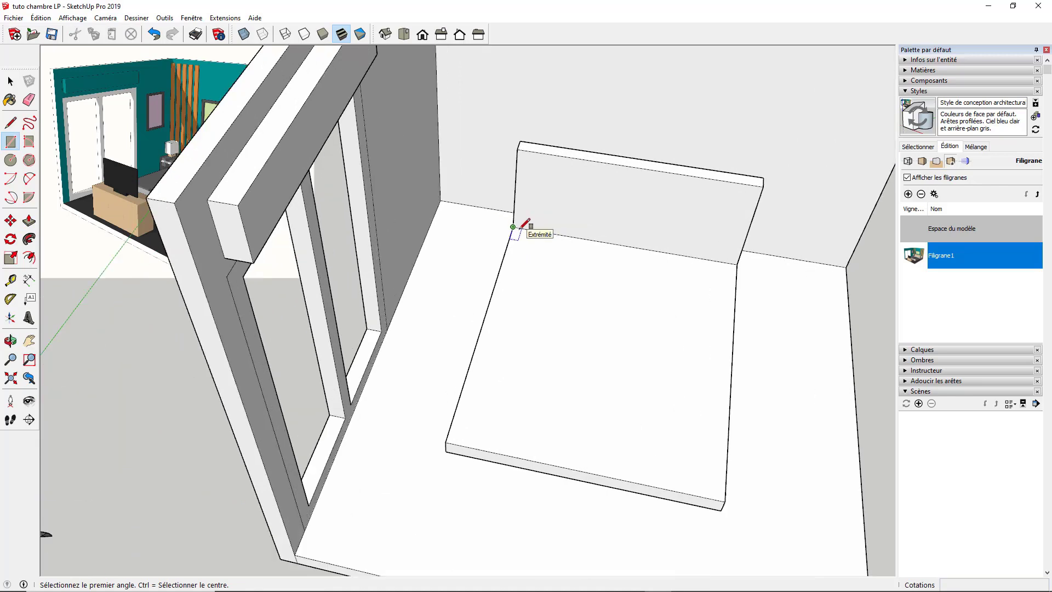
{"action": "left_click", "coordinate": [519, 228]}
{"action": "scroll", "coordinate": [519, 230], "scroll_direction": "down", "scroll_amount": 3}
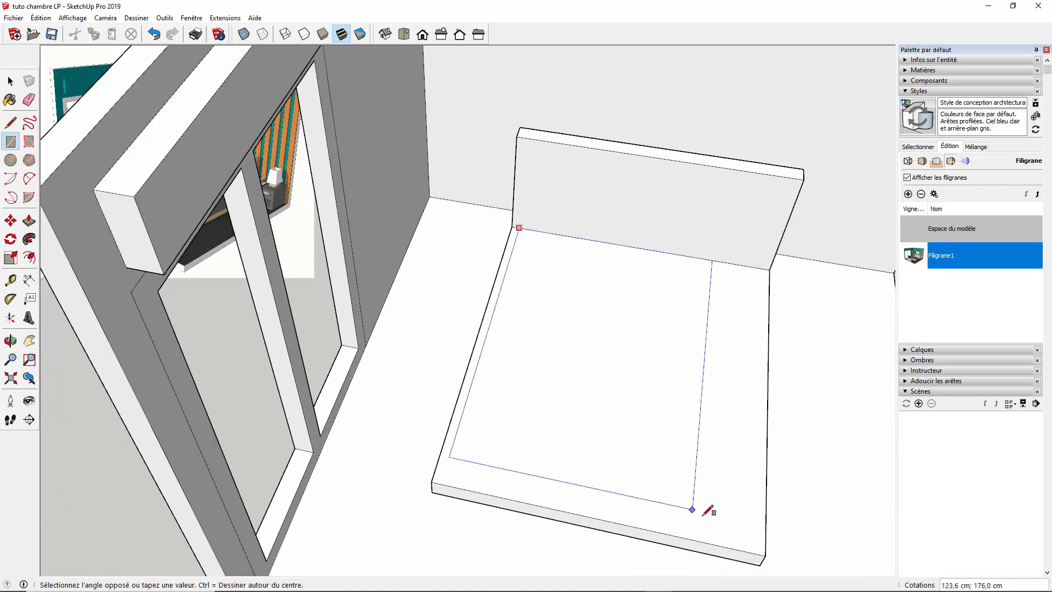
{"action": "left_click", "coordinate": [757, 535]}
{"action": "scroll", "coordinate": [646, 470], "scroll_direction": "down", "scroll_amount": 4}
{"action": "middle_click_drag", "start_coordinate": [646, 470], "coordinate": [491, 301]}
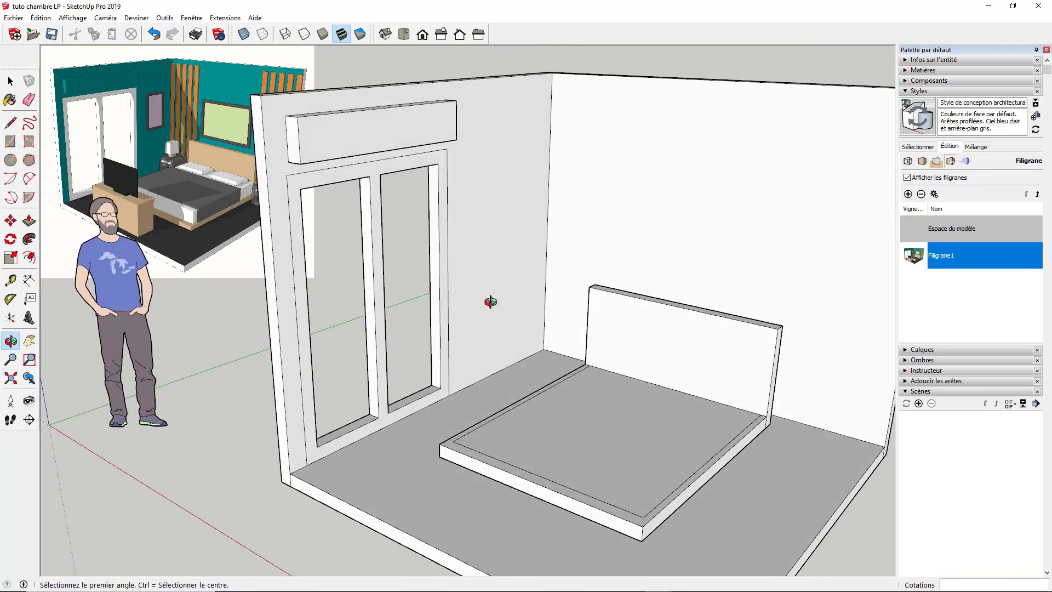
Step: Pull the inset rectangle on the bed base up 30 cm to form the mattress
{"action": "key", "text": "p"}
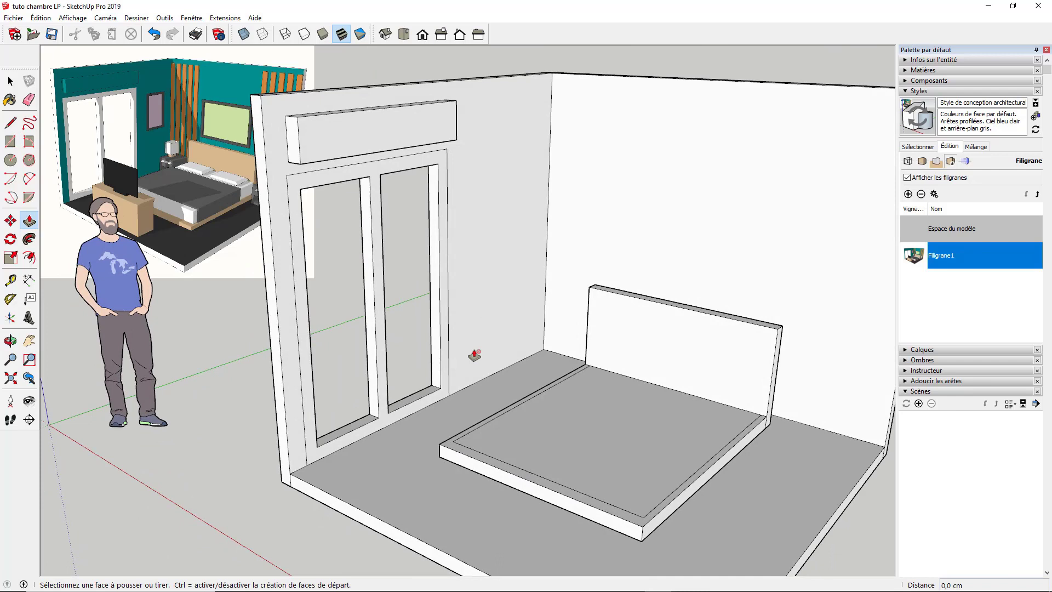
{"action": "left_click", "coordinate": [578, 469]}
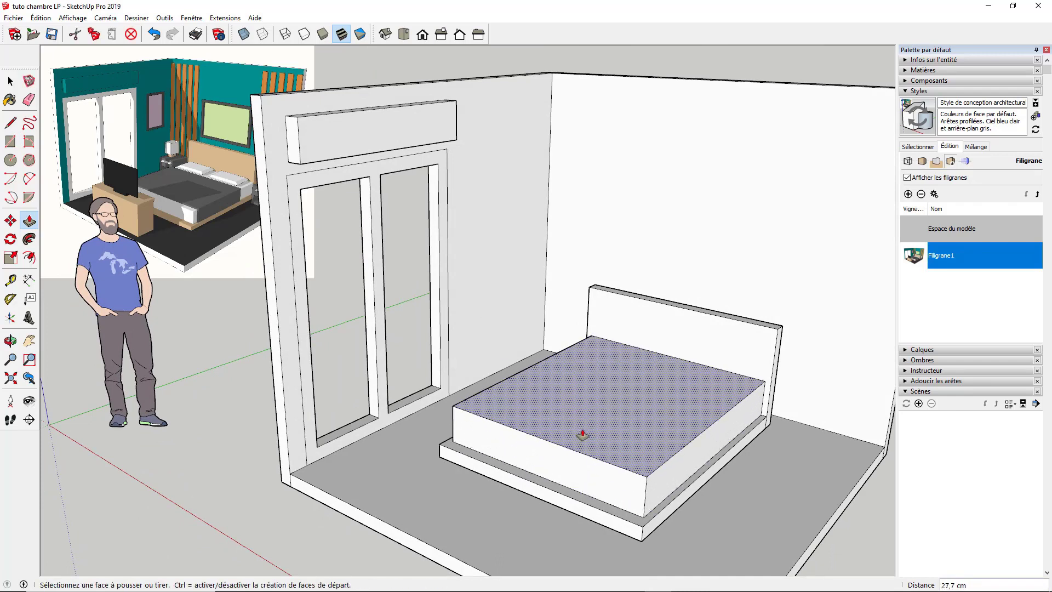
{"action": "type", "text": "30"}
{"action": "key", "text": "Return"}
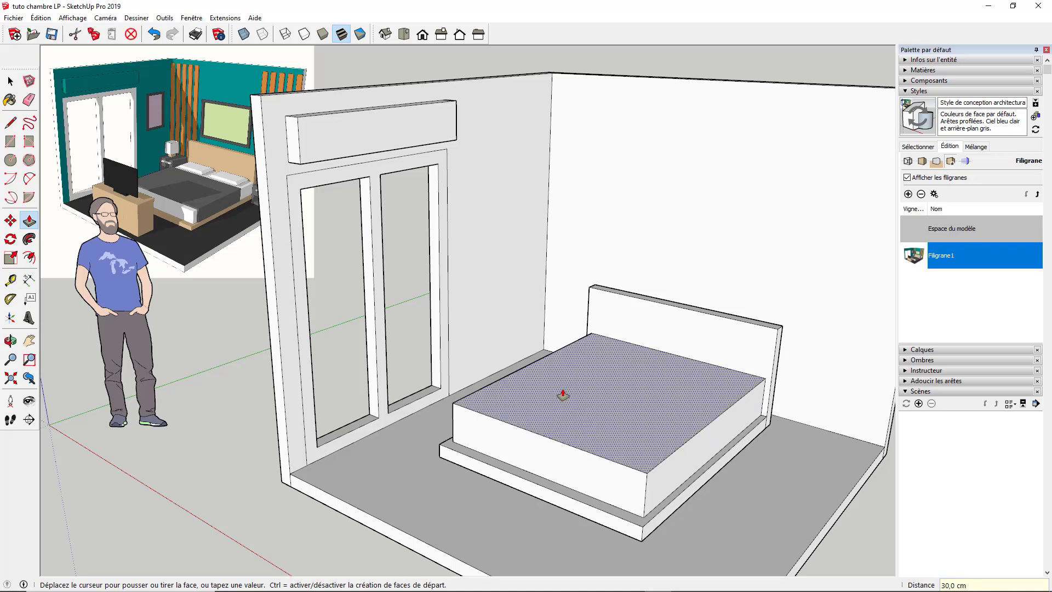
{"action": "scroll", "coordinate": [583, 435], "scroll_direction": "down", "scroll_amount": 5}
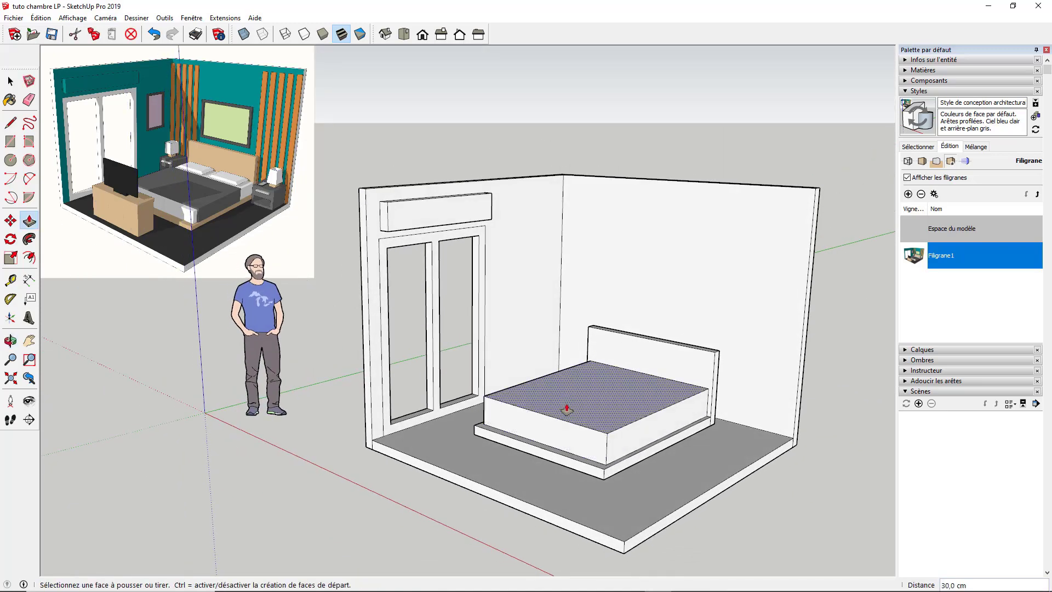
Step: Lower the top of the mattress by 5 cm
{"action": "left_click", "coordinate": [567, 410]}
{"action": "left_click", "coordinate": [567, 413]}
{"action": "left_click", "coordinate": [568, 413]}
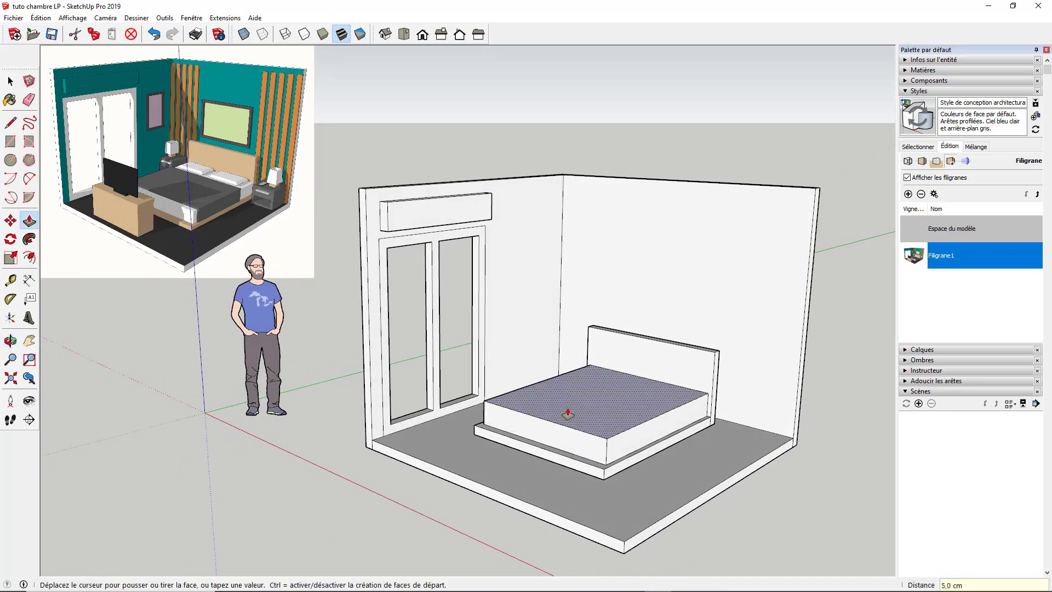
Step: Draw a rectangle across the full width of the mattress top, leaving a strip free at the head and at the foot
{"action": "middle_click_drag", "start_coordinate": [575, 434], "coordinate": [531, 451]}
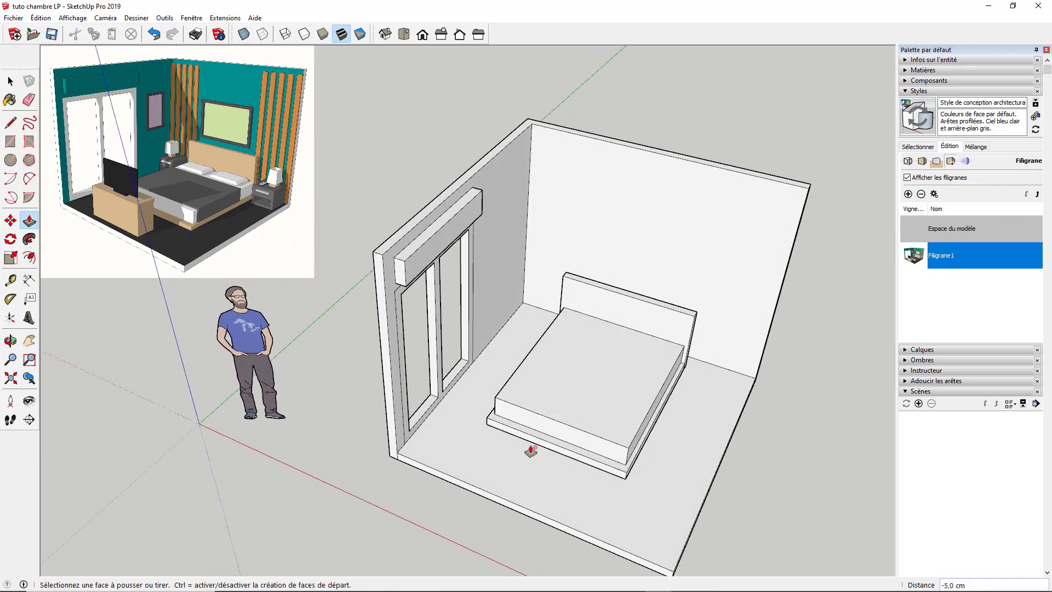
{"action": "left_click", "coordinate": [7, 141]}
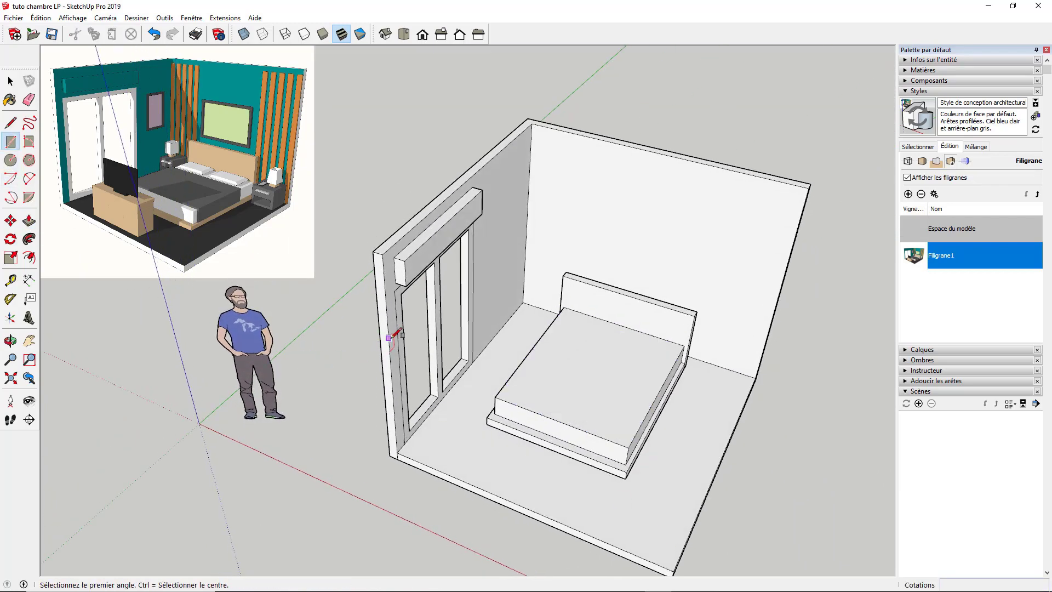
{"action": "scroll", "coordinate": [393, 336], "scroll_direction": "down", "scroll_amount": 3}
{"action": "middle_click_drag", "start_coordinate": [461, 437], "coordinate": [540, 329]}
{"action": "scroll", "coordinate": [547, 328], "scroll_direction": "up", "scroll_amount": 5}
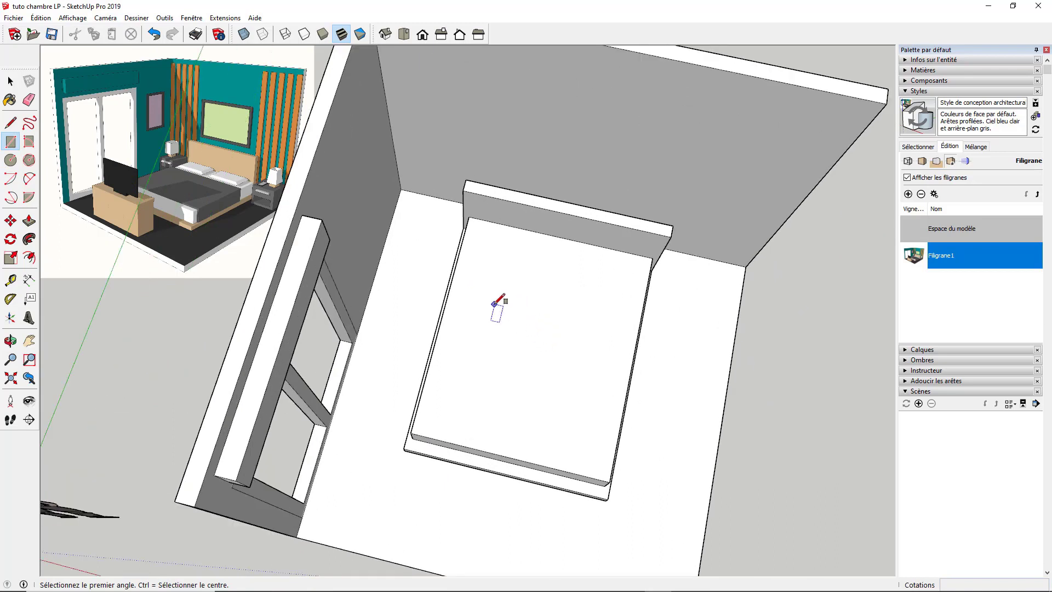
{"action": "left_click", "coordinate": [456, 267]}
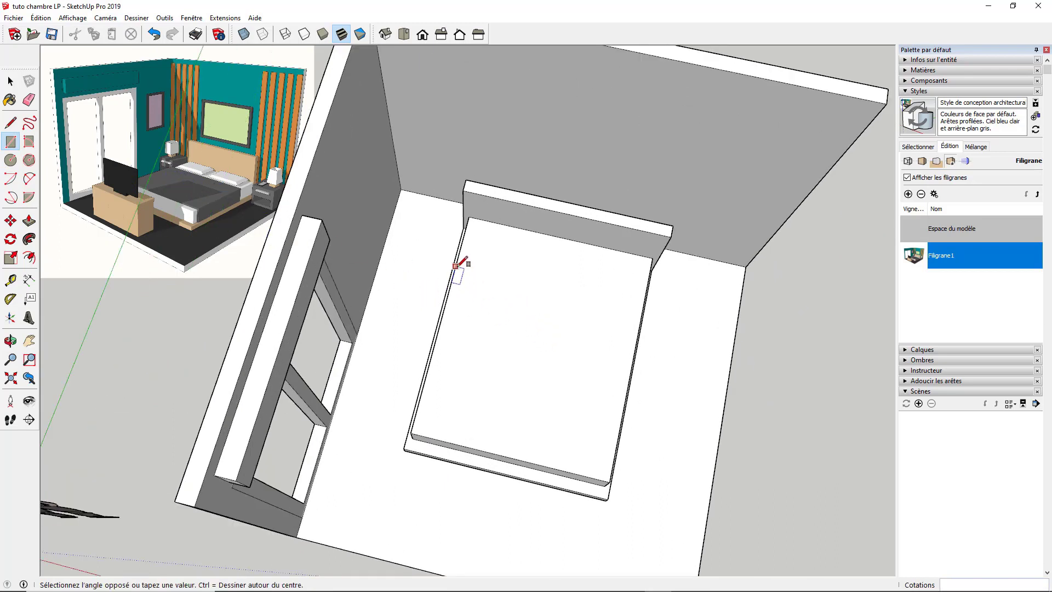
{"action": "left_click", "coordinate": [613, 468]}
{"action": "middle_click_drag", "start_coordinate": [612, 480], "coordinate": [376, 198]}
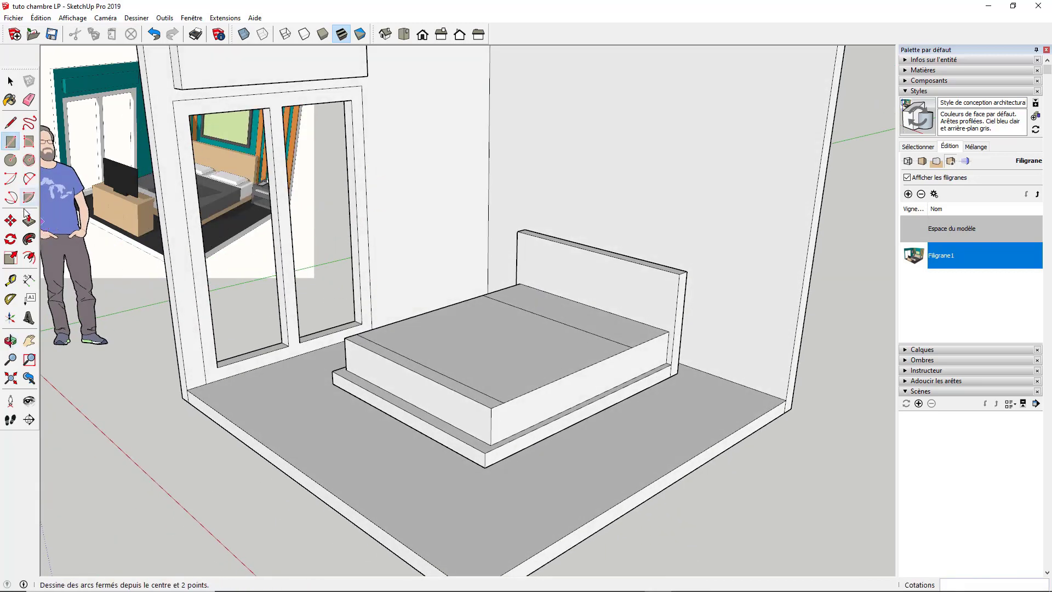
Step: Draw vertical lines down both long sides of the mattress, from the corners of the blanket rectangle to the bed base
{"action": "key", "text": "l"}
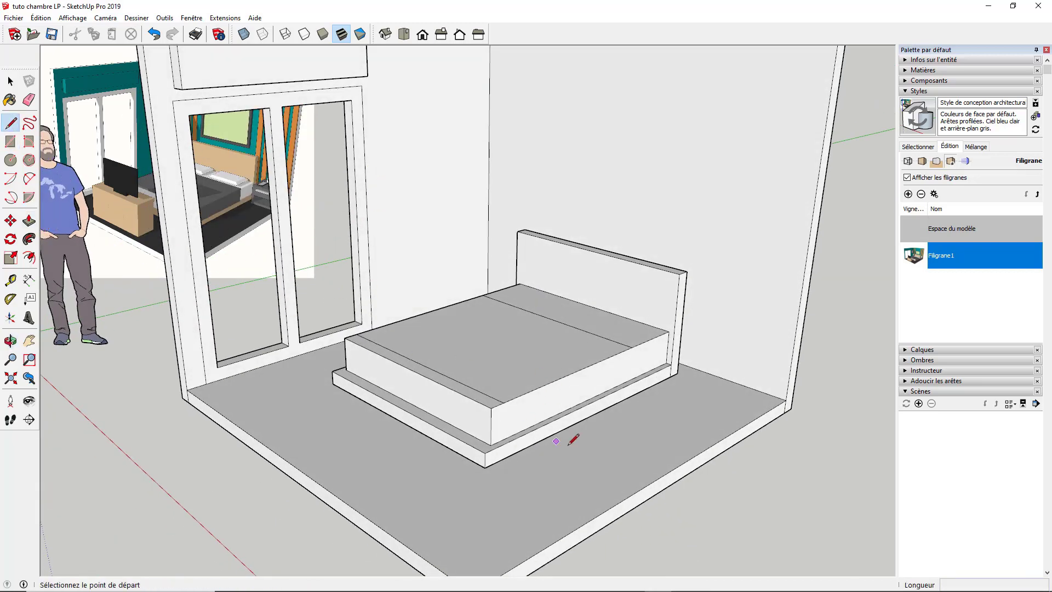
{"action": "left_click", "coordinate": [504, 403]}
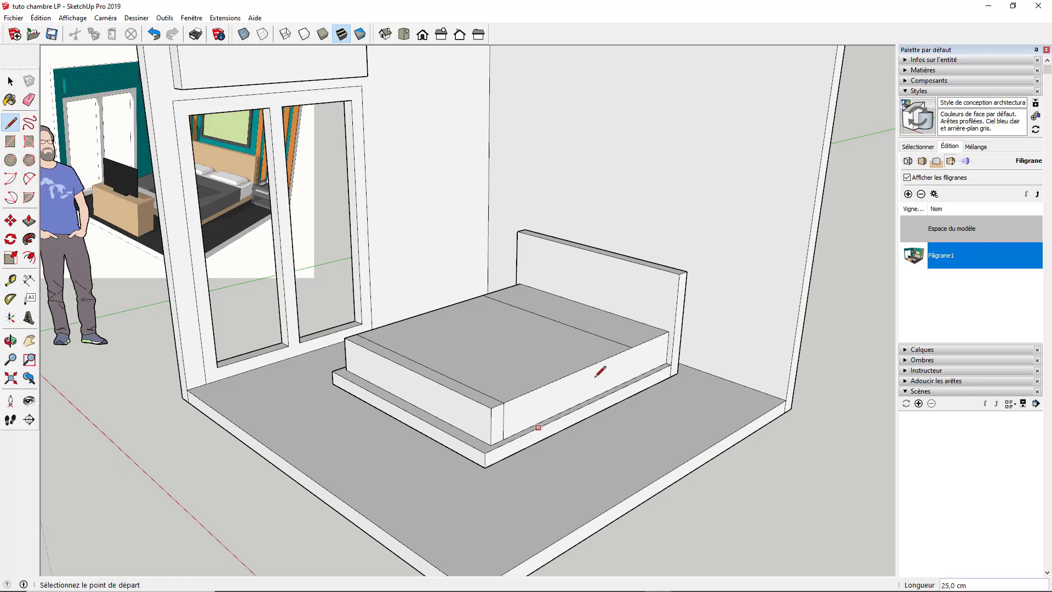
{"action": "left_click", "coordinate": [630, 380]}
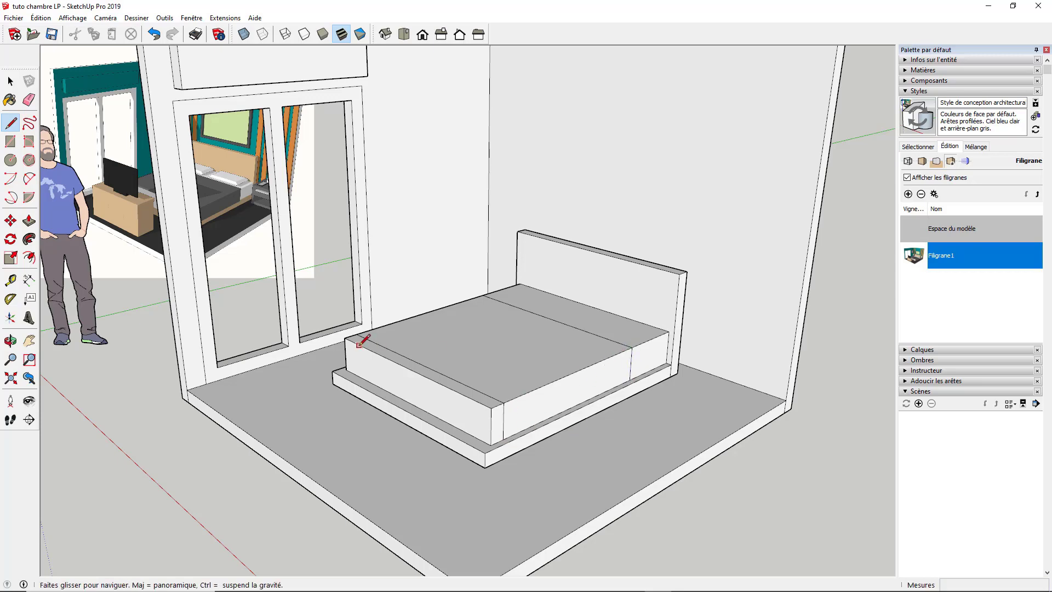
{"action": "middle_click_drag", "start_coordinate": [354, 348], "coordinate": [726, 390]}
{"action": "scroll", "coordinate": [369, 346], "scroll_direction": "up", "scroll_amount": 3}
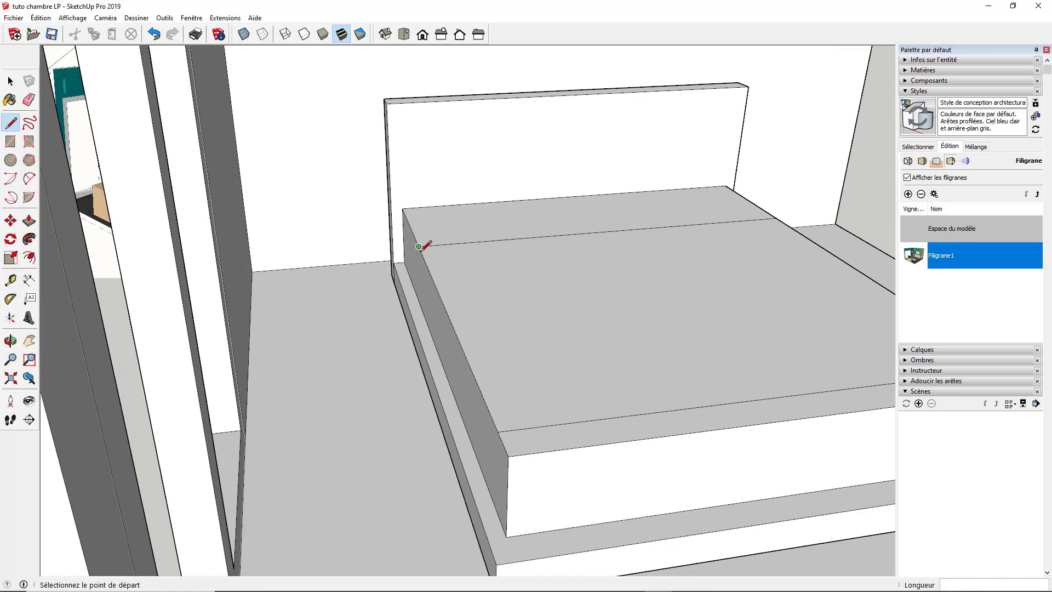
{"action": "left_click", "coordinate": [419, 247]}
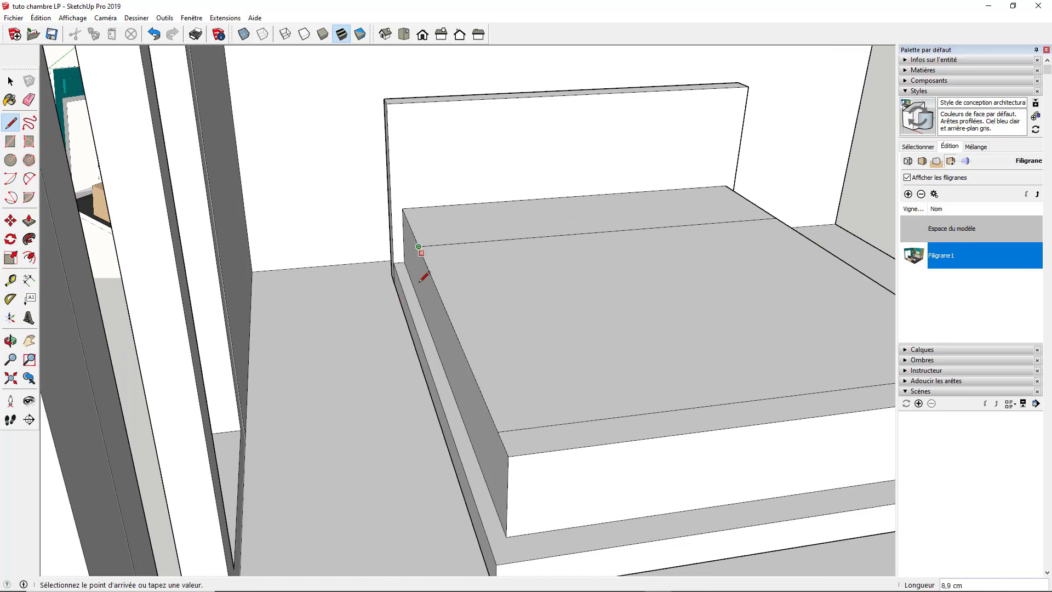
{"action": "left_click", "coordinate": [498, 432]}
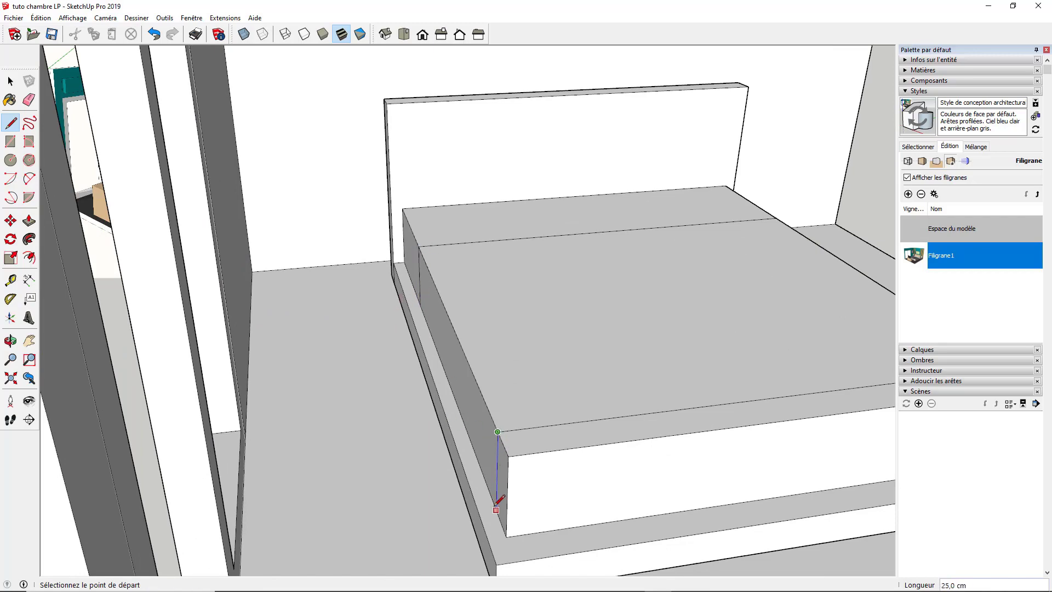
{"action": "scroll", "coordinate": [415, 398], "scroll_direction": "down", "scroll_amount": 5}
{"action": "middle_click_drag", "start_coordinate": [451, 399], "coordinate": [343, 375]}
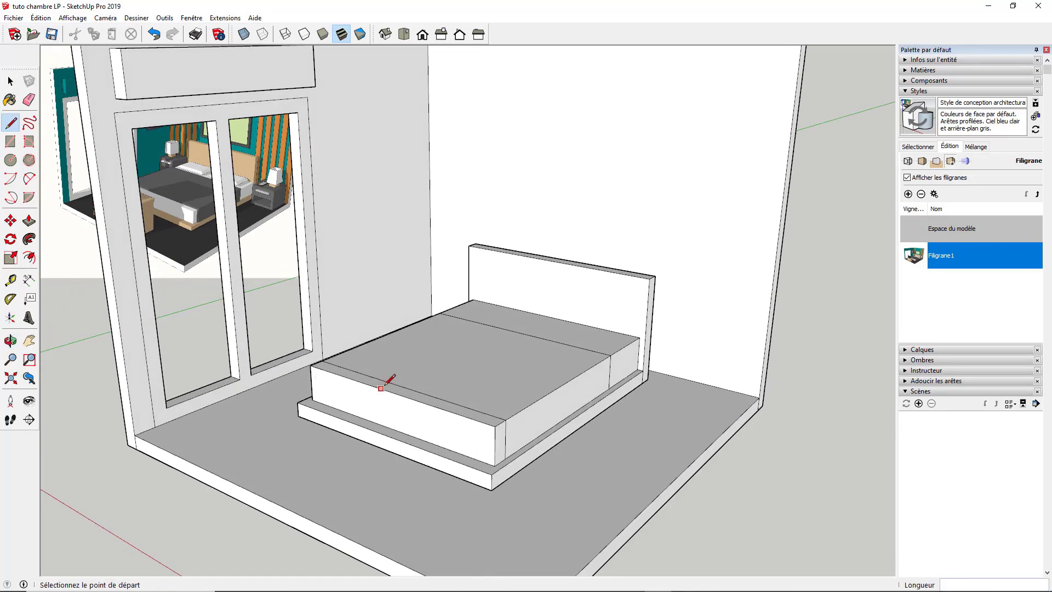
Step: Push/Pull the middle section of the mattress top up 2 cm with a new starting face to form the blanket
{"action": "scroll", "coordinate": [384, 389], "scroll_direction": "down", "scroll_amount": 3}
{"action": "key", "text": "p"}
{"action": "left_click", "coordinate": [500, 436]}
{"action": "scroll", "coordinate": [505, 433], "scroll_direction": "up", "scroll_amount": 5}
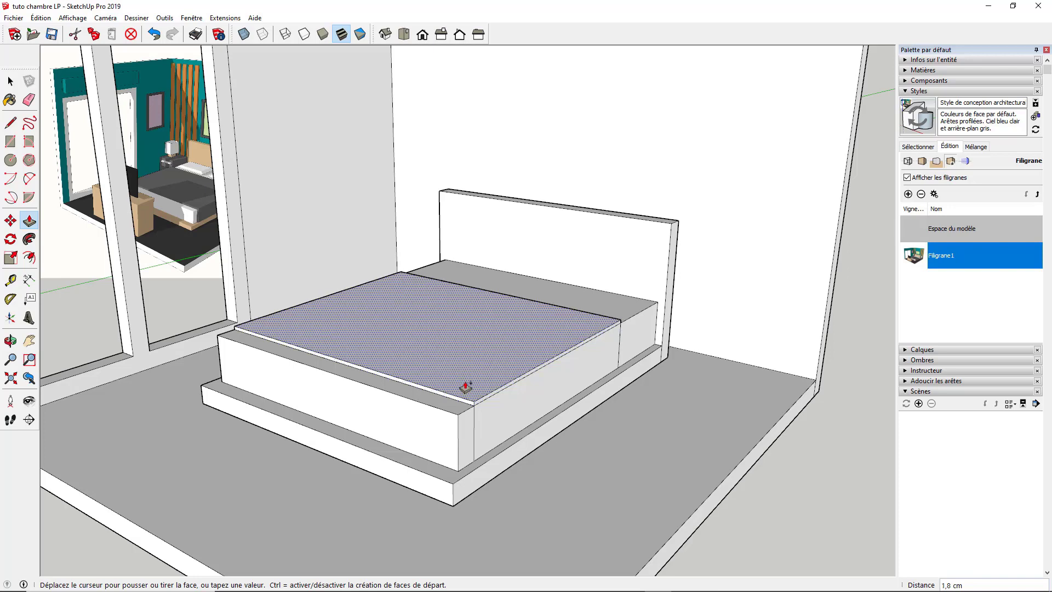
{"action": "left_click", "coordinate": [465, 387]}
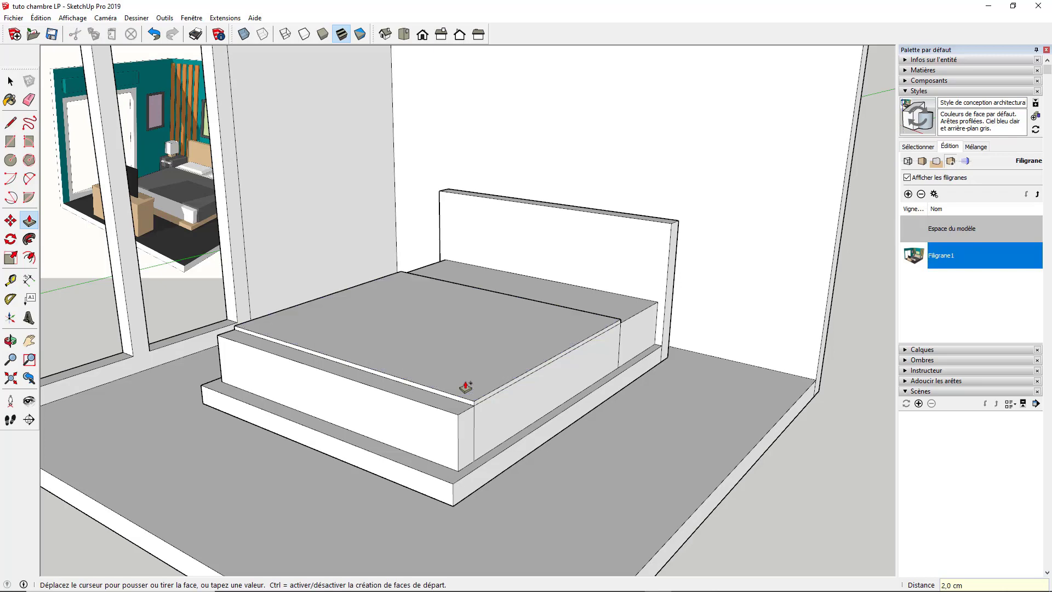
Step: Erase the long upper edge on the blanket side facing away from the windows and pull that side out 2 cm
{"action": "scroll", "coordinate": [477, 413], "scroll_direction": "up", "scroll_amount": 5}
{"action": "scroll", "coordinate": [524, 388], "scroll_direction": "down", "scroll_amount": 2}
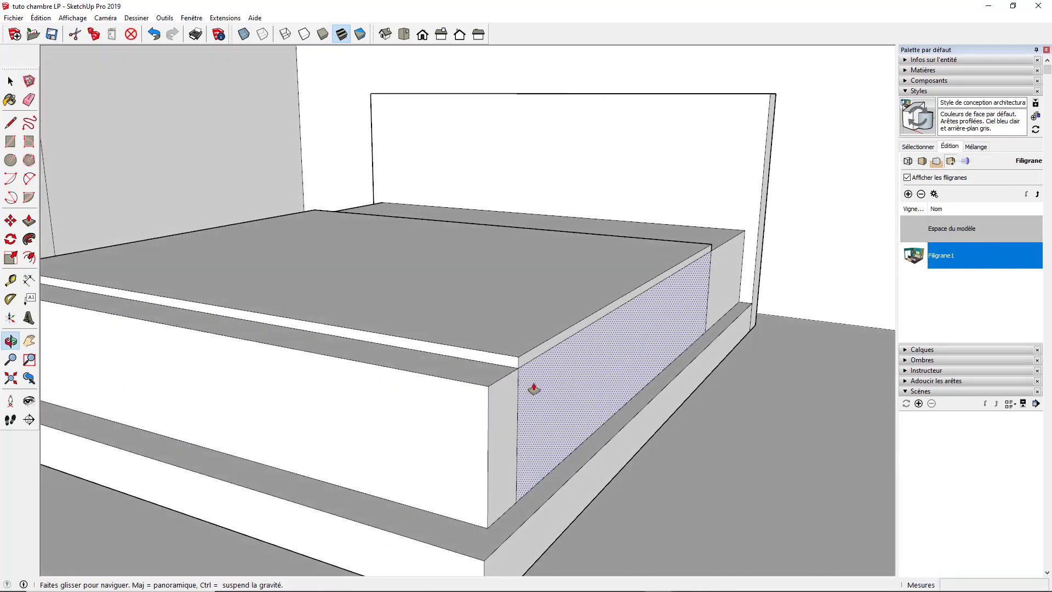
{"action": "key", "text": "e"}
{"action": "left_click", "coordinate": [534, 359]}
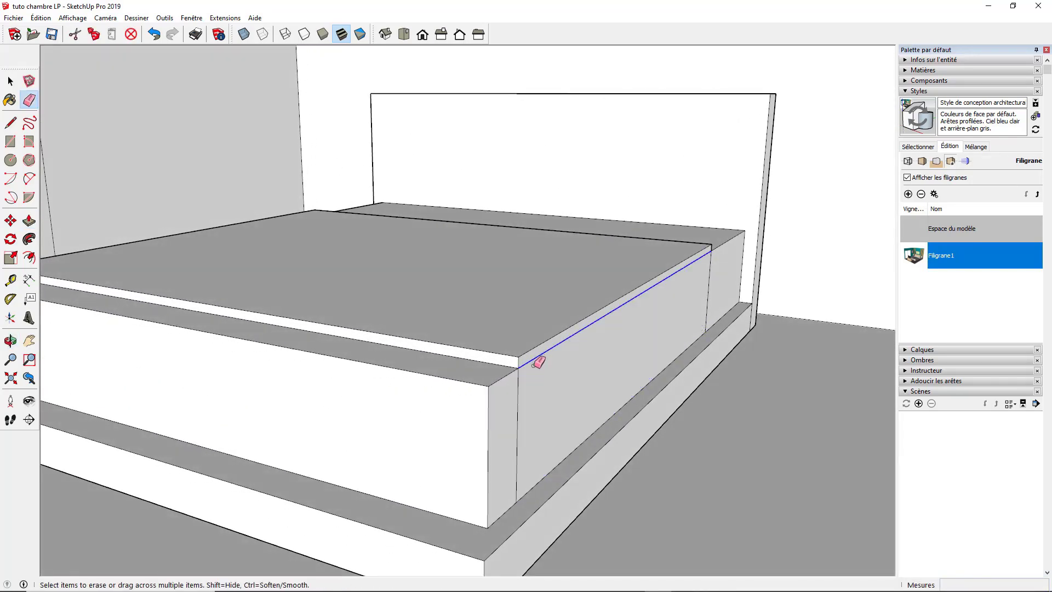
{"action": "key", "text": "p"}
{"action": "left_click", "coordinate": [551, 389]}
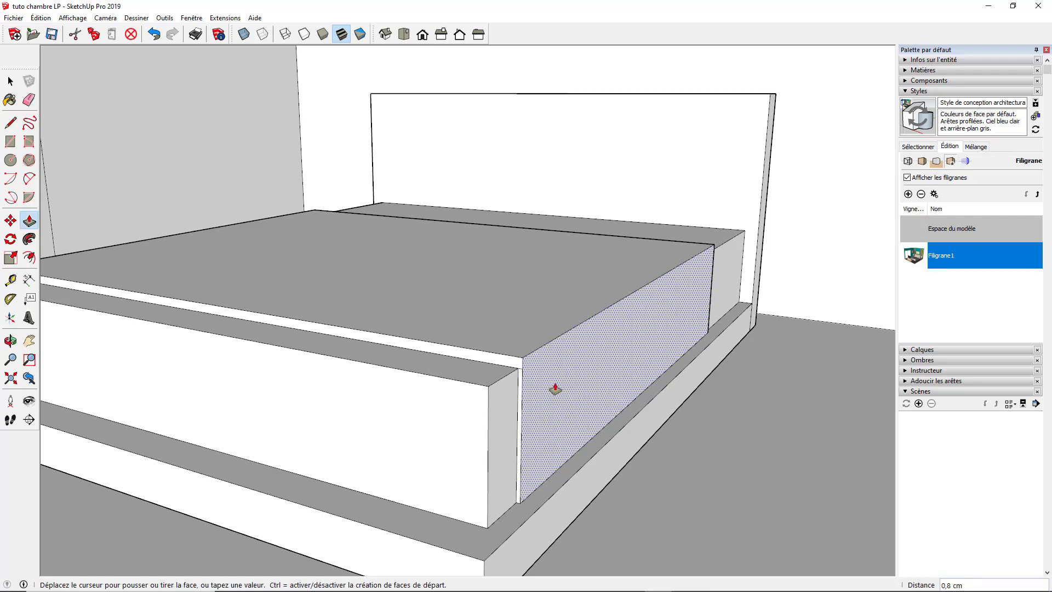
{"action": "type", "text": "2"}
{"action": "key", "text": "Return"}
Step: Erase the leftover short edge at the foot-end corner of the blanket side facing away from the windows
{"action": "mouse_move", "coordinate": [508, 395]}
{"action": "middle_mouse_down"}
{"action": "mouse_move", "coordinate": [638, 416]}
{"action": "mouse_move", "coordinate": [554, 399]}
{"action": "middle_mouse_up"}
{"action": "scroll", "coordinate": [554, 400], "scroll_direction": "up", "scroll_amount": 8}
{"action": "key", "text": "e"}
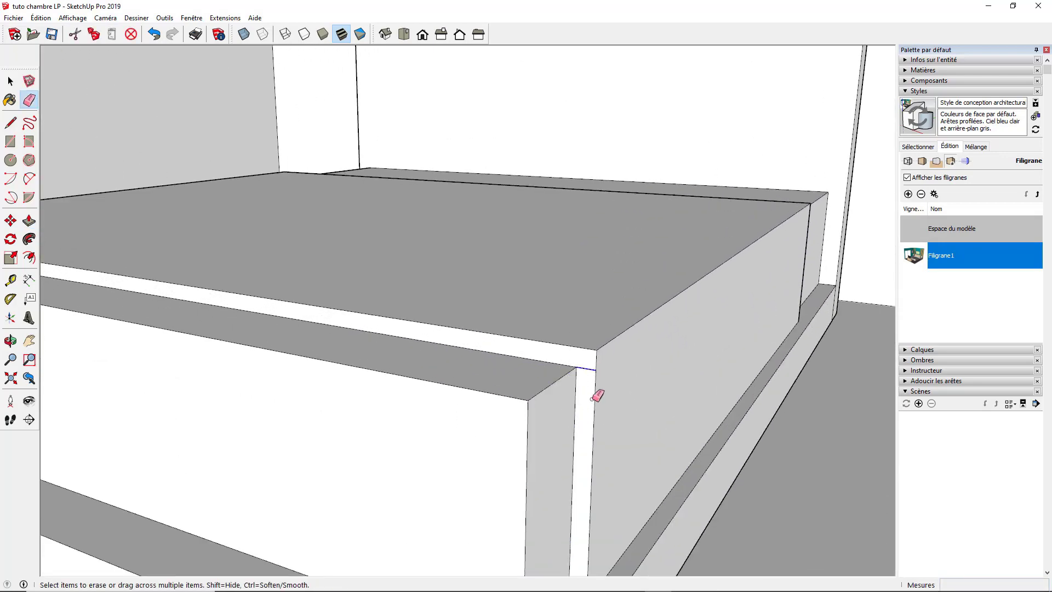
{"action": "scroll", "coordinate": [717, 419], "scroll_direction": "down", "scroll_amount": 10}
Step: Erase the long upper edge on the window side of the blanket and pull that side face out 2 cm
{"action": "middle_click_drag", "start_coordinate": [361, 328], "coordinate": [523, 349]}
{"action": "scroll", "coordinate": [107, 374], "scroll_direction": "up", "scroll_amount": 5}
{"action": "middle_click_drag", "start_coordinate": [225, 376], "coordinate": [285, 358]}
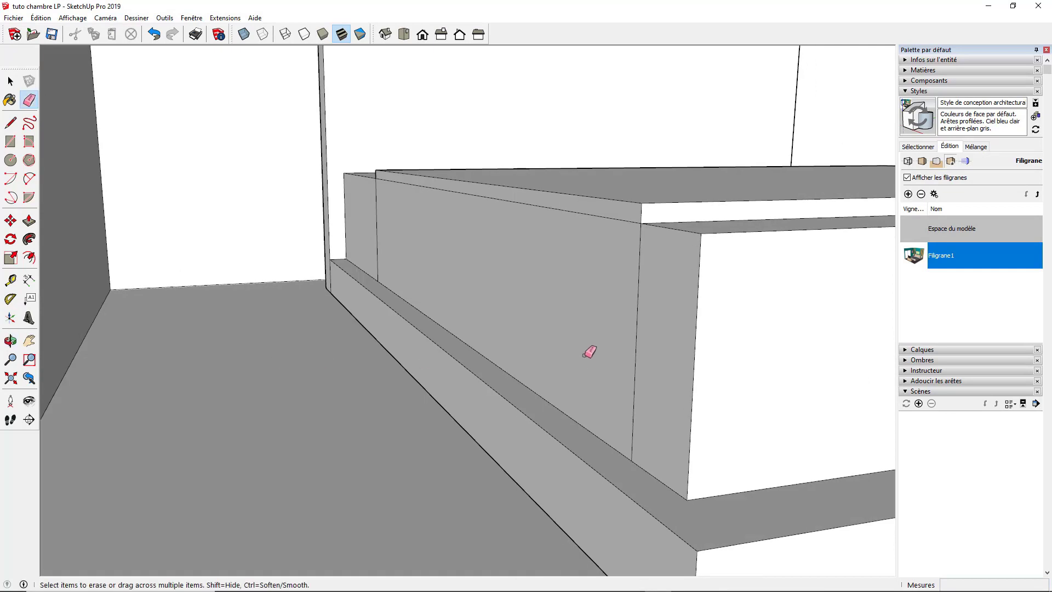
{"action": "mouse_move", "coordinate": [615, 327]}
{"action": "left_mouse_down"}
{"action": "mouse_move", "coordinate": [642, 331]}
{"action": "mouse_move", "coordinate": [630, 330]}
{"action": "left_mouse_up"}
{"action": "key", "text": "ctrl+z"}
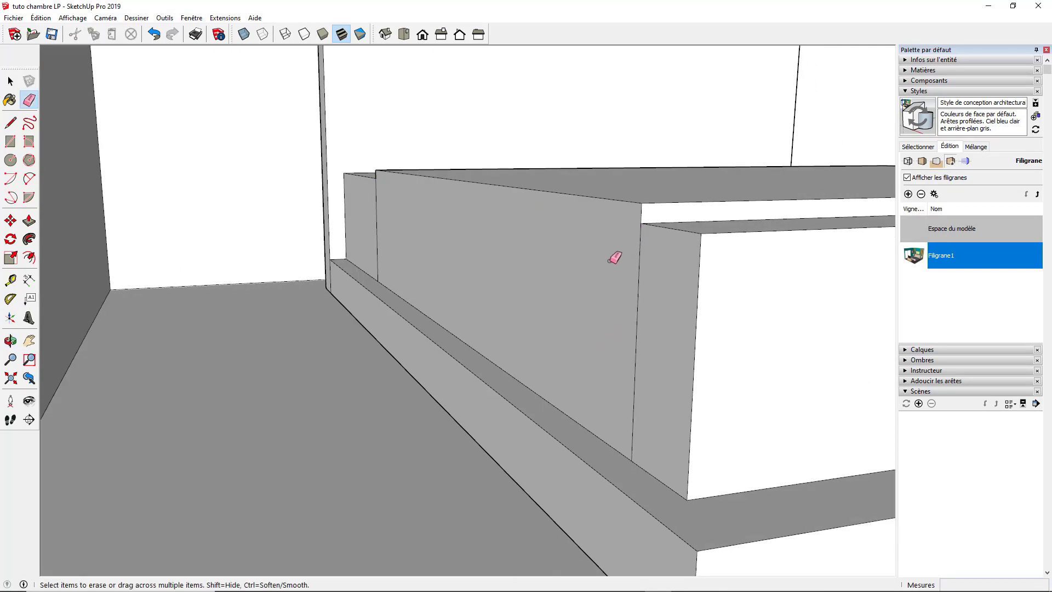
{"action": "key", "text": "p"}
{"action": "left_click_drag", "start_coordinate": [602, 250], "coordinate": [591, 256]}
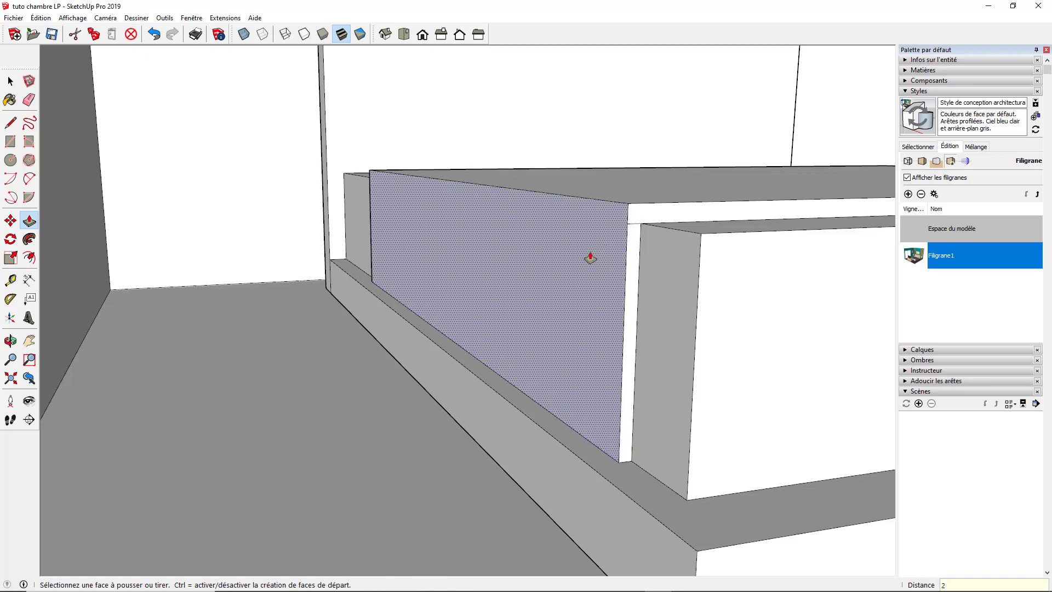
{"action": "key", "text": "Return"}
Step: Erase the remaining short dividing edges at the corners of the blanket's end faces
{"action": "key", "text": "e"}
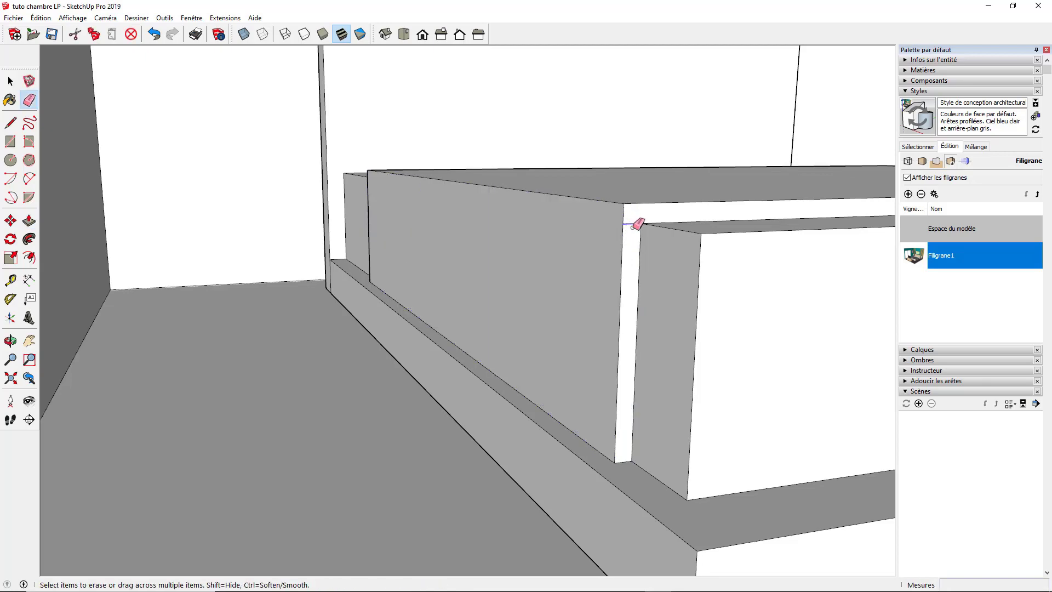
{"action": "left_click", "coordinate": [633, 226]}
{"action": "scroll", "coordinate": [414, 139], "scroll_direction": "up", "scroll_amount": 4}
{"action": "scroll", "coordinate": [390, 186], "scroll_direction": "up", "scroll_amount": 5}
{"action": "mouse_move", "coordinate": [389, 230]}
{"action": "middle_mouse_down"}
{"action": "mouse_move", "coordinate": [388, 243]}
{"action": "mouse_move", "coordinate": [606, 321]}
{"action": "mouse_move", "coordinate": [778, 291]}
{"action": "mouse_move", "coordinate": [319, 341]}
{"action": "mouse_move", "coordinate": [191, 249]}
{"action": "middle_mouse_up"}
{"action": "left_click", "coordinate": [822, 336]}
Step: Select the whole bed, including base, headboard, mattress and blanket, and make it a group
{"action": "scroll", "coordinate": [190, 249], "scroll_direction": "down", "scroll_amount": 4}
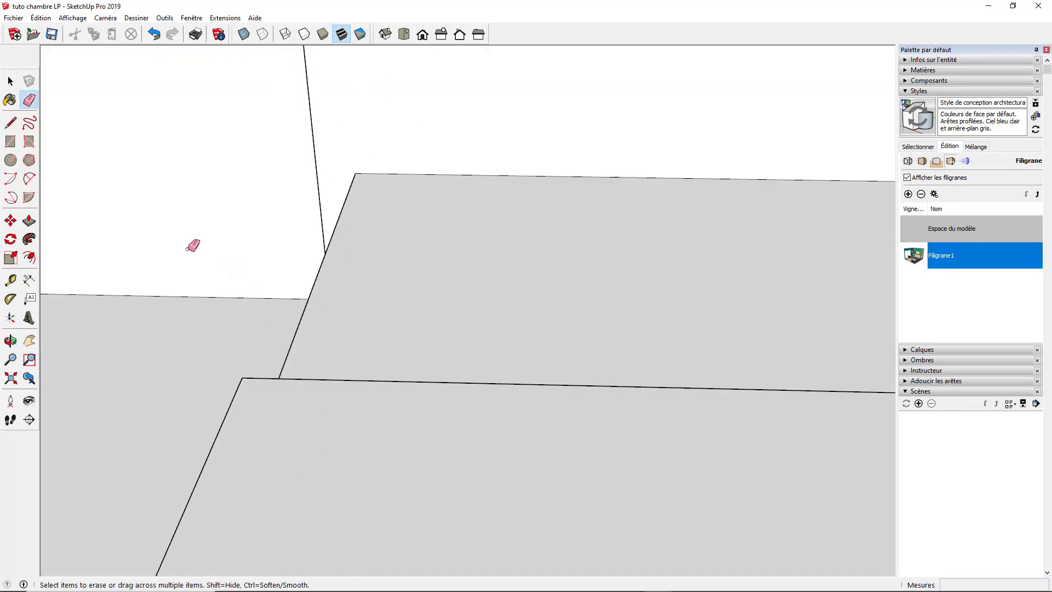
{"action": "scroll", "coordinate": [258, 256], "scroll_direction": "down", "scroll_amount": 10}
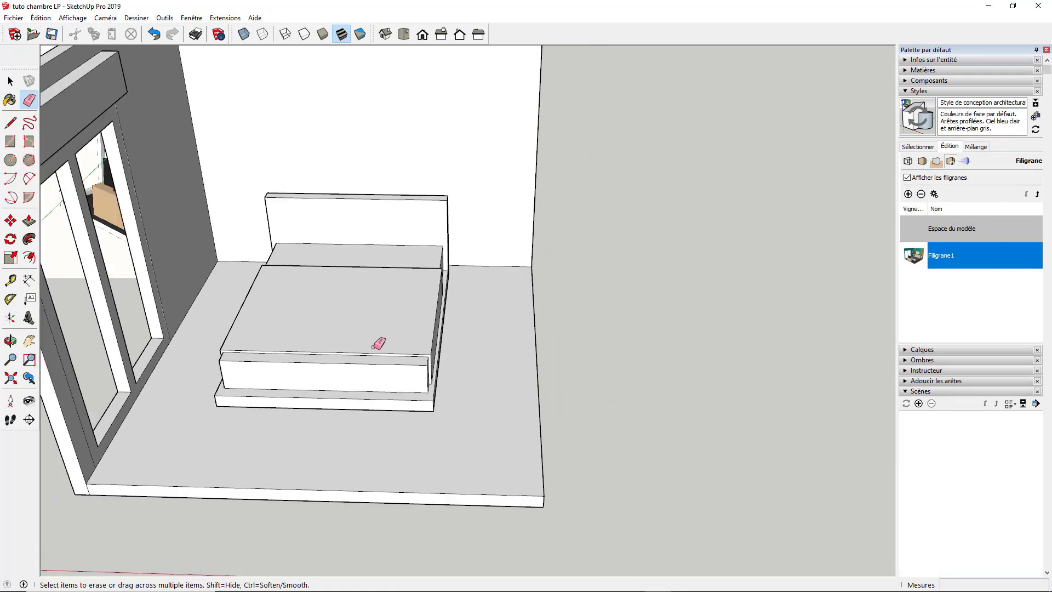
{"action": "scroll", "coordinate": [460, 308], "scroll_direction": "down", "scroll_amount": 4}
{"action": "scroll", "coordinate": [391, 297], "scroll_direction": "up", "scroll_amount": 2}
{"action": "middle_click_drag", "start_coordinate": [398, 311], "coordinate": [279, 245]}
{"action": "scroll", "coordinate": [455, 272], "scroll_direction": "up", "scroll_amount": 5}
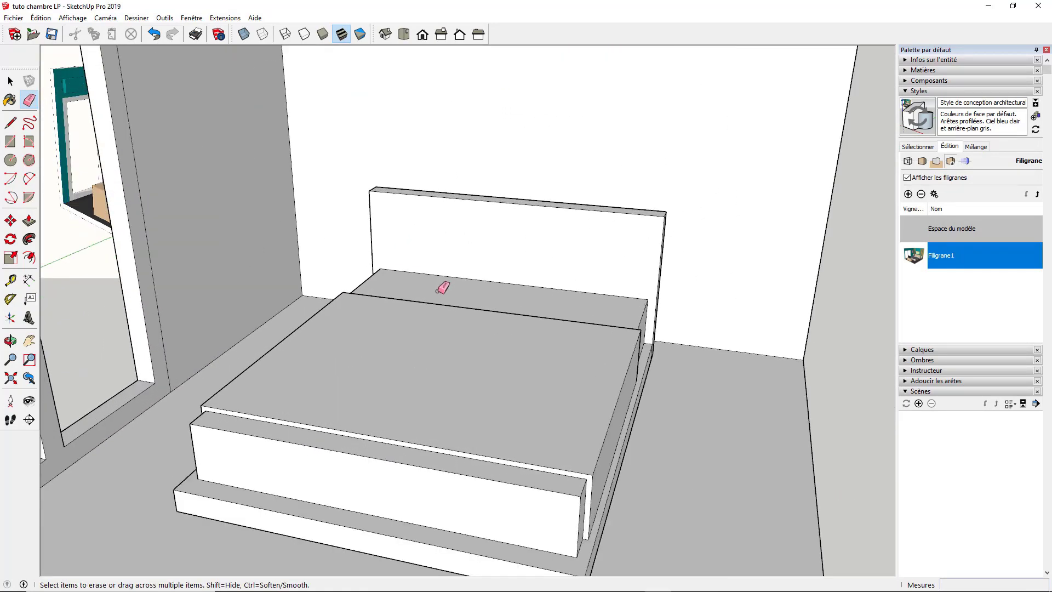
{"action": "scroll", "coordinate": [541, 308], "scroll_direction": "down", "scroll_amount": 3}
{"action": "middle_click_drag", "start_coordinate": [524, 316], "coordinate": [640, 317]}
{"action": "key", "text": "space"}
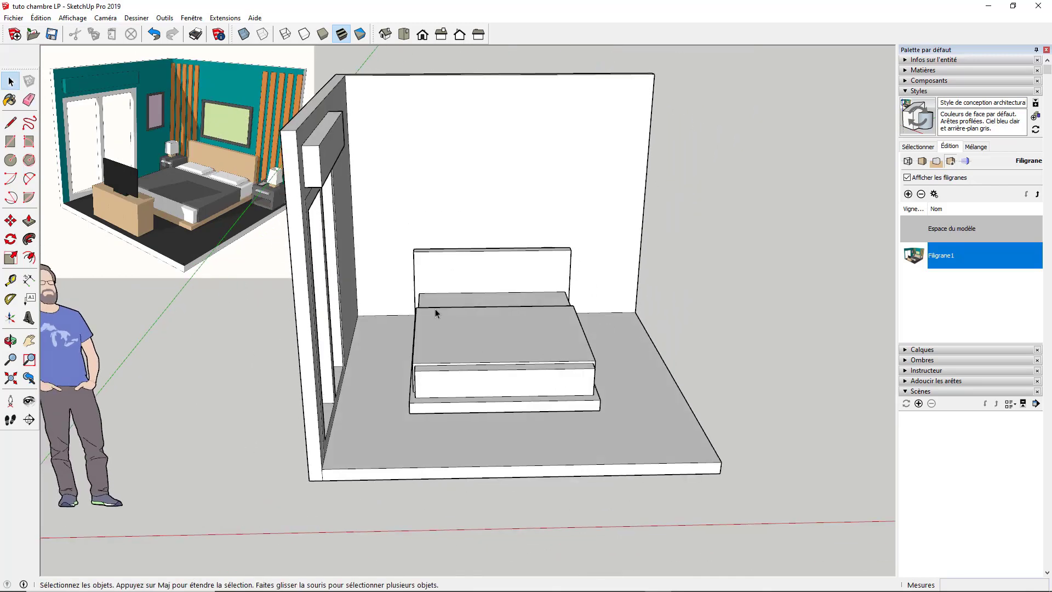
{"action": "left_click_drag", "start_coordinate": [462, 307], "coordinate": [623, 443]}
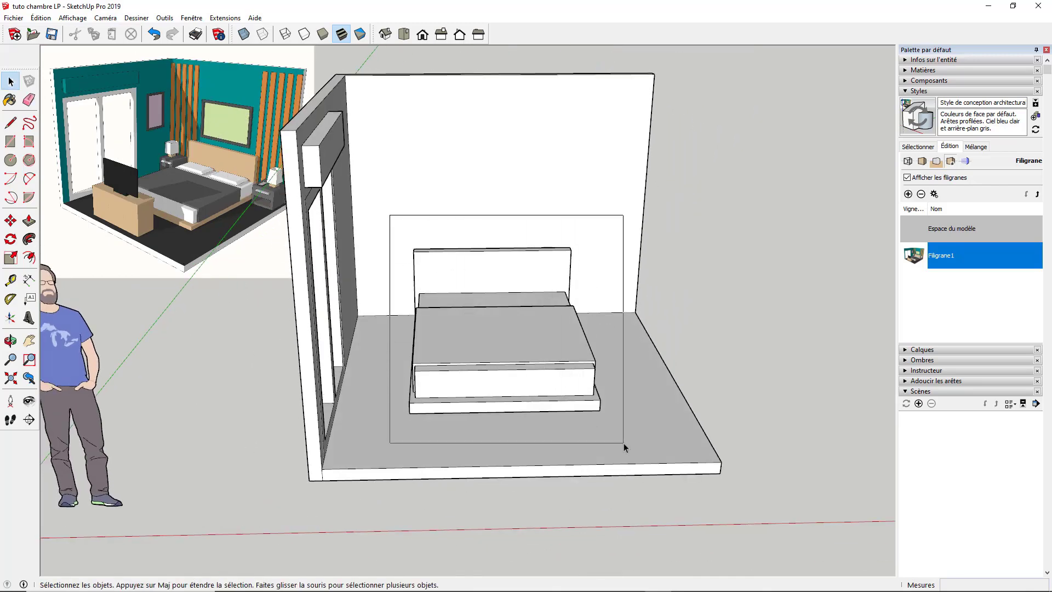
{"action": "right_click", "coordinate": [499, 327]}
{"action": "left_click", "coordinate": [541, 421]}
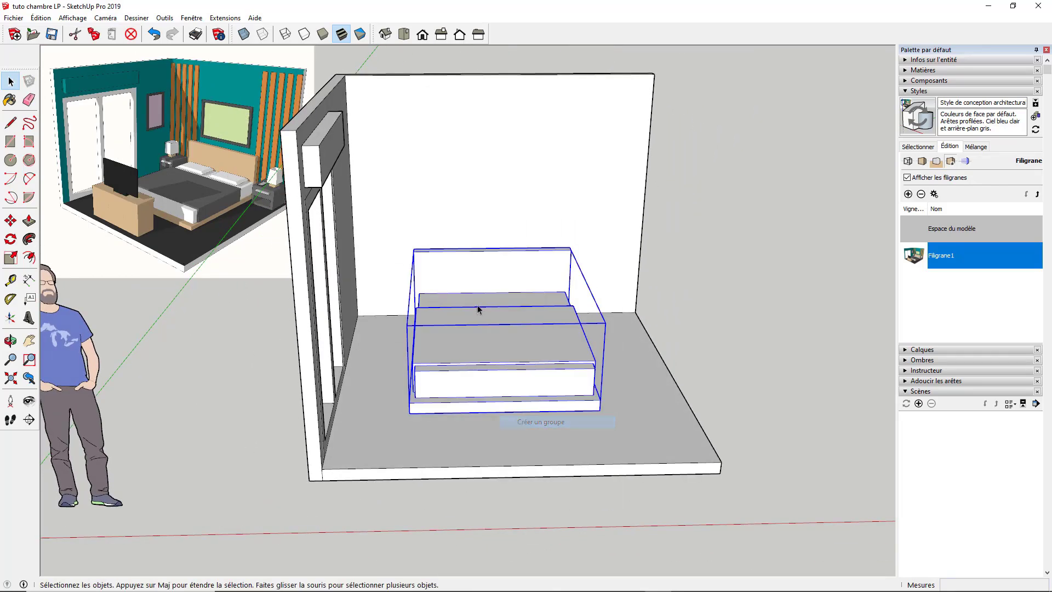
Step: In top view, draw a pillow-sized rectangle on the window side of the exposed mattress strip at the headboard
{"action": "left_click", "coordinate": [404, 34]}
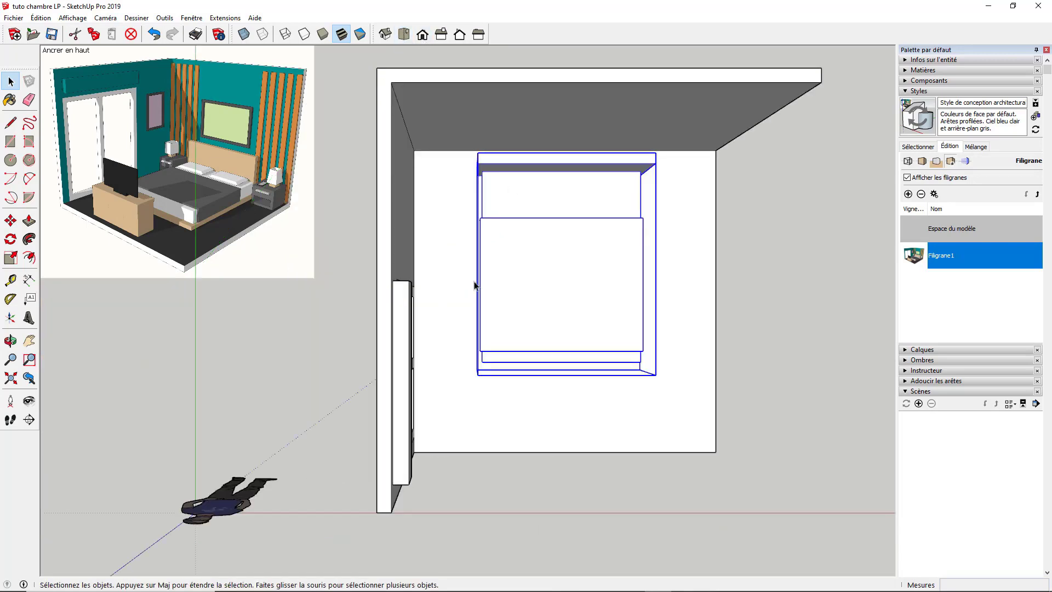
{"action": "scroll", "coordinate": [603, 194], "scroll_direction": "up", "scroll_amount": 5}
{"action": "scroll", "coordinate": [645, 171], "scroll_direction": "up", "scroll_amount": 2}
{"action": "left_click", "coordinate": [10, 141]}
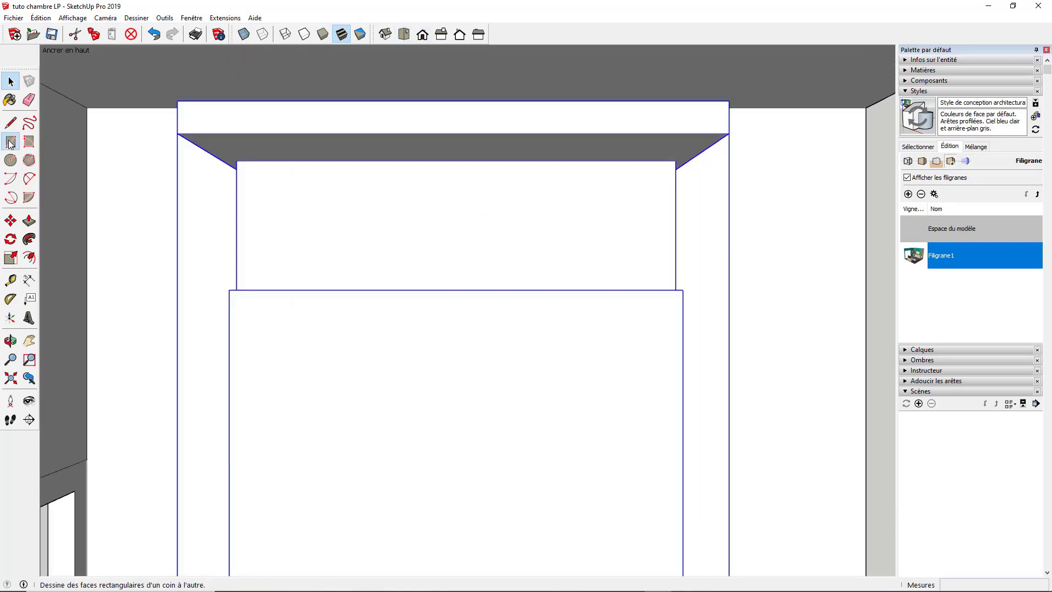
{"action": "left_click", "coordinate": [271, 182]}
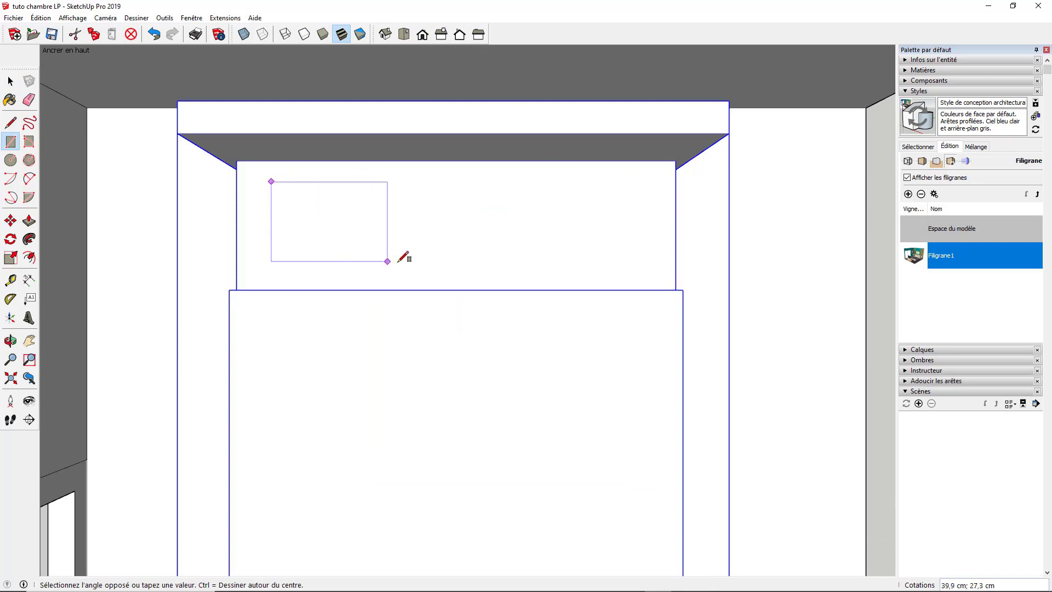
{"action": "left_click", "coordinate": [420, 264]}
{"action": "key", "text": "space"}
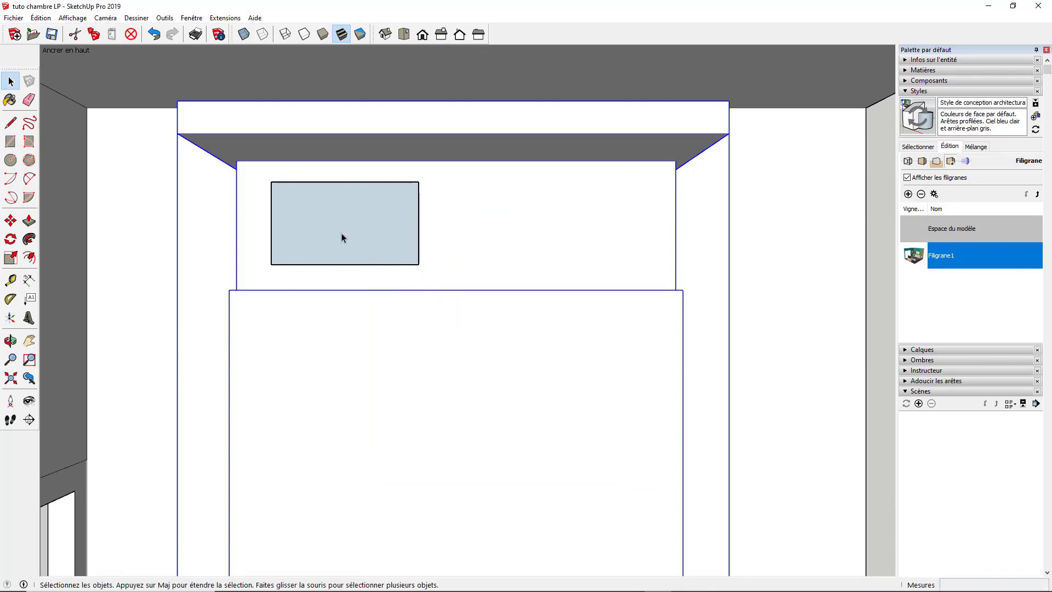
Step: Turn the pillow rectangle into a component, keeping the default definition settings
{"action": "left_click", "coordinate": [337, 226]}
{"action": "right_click", "coordinate": [337, 226]}
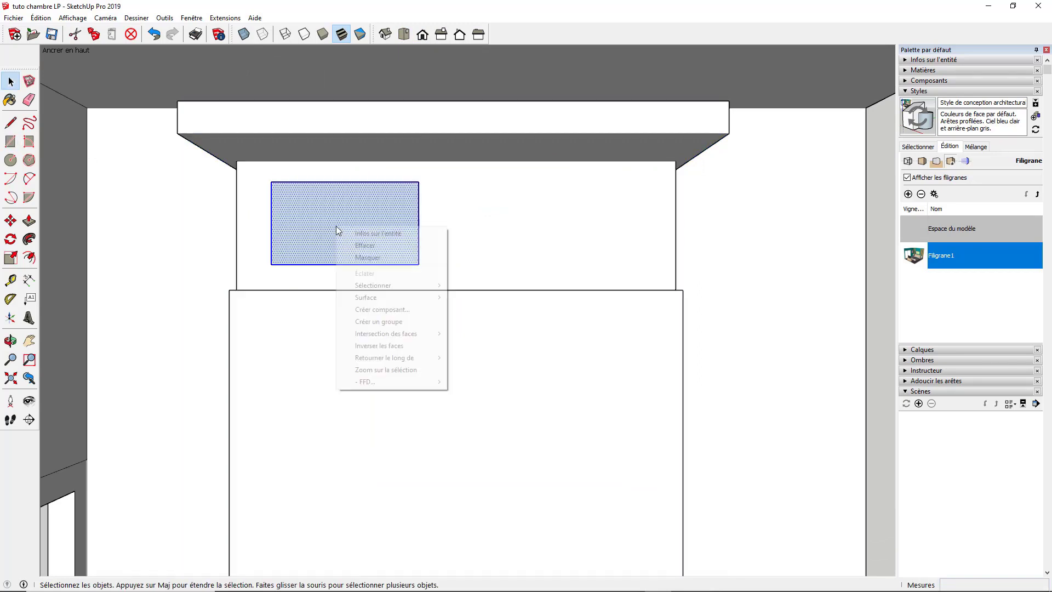
{"action": "left_click", "coordinate": [401, 309]}
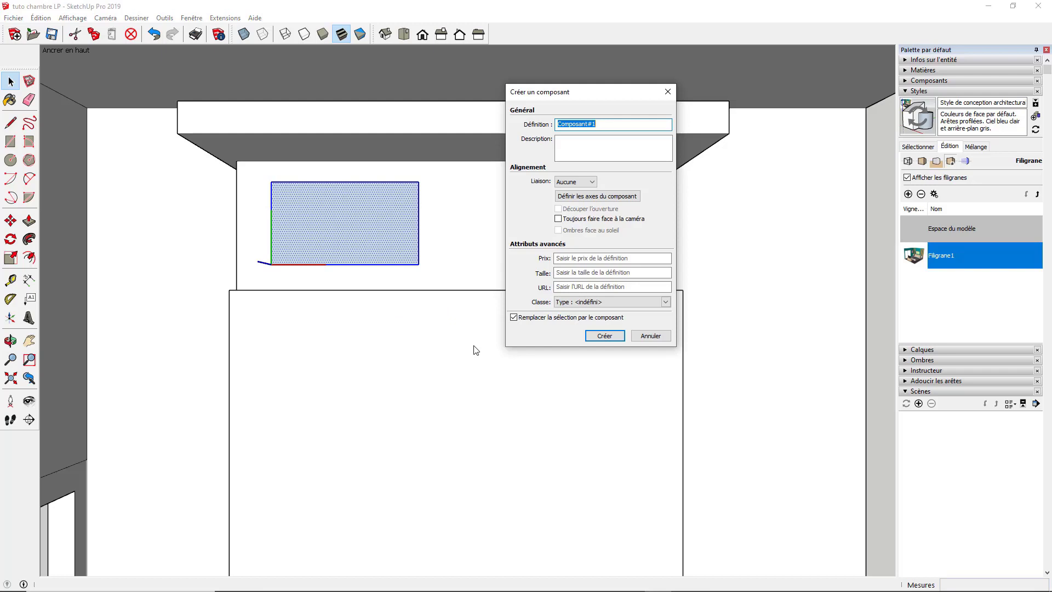
{"action": "left_click", "coordinate": [603, 336]}
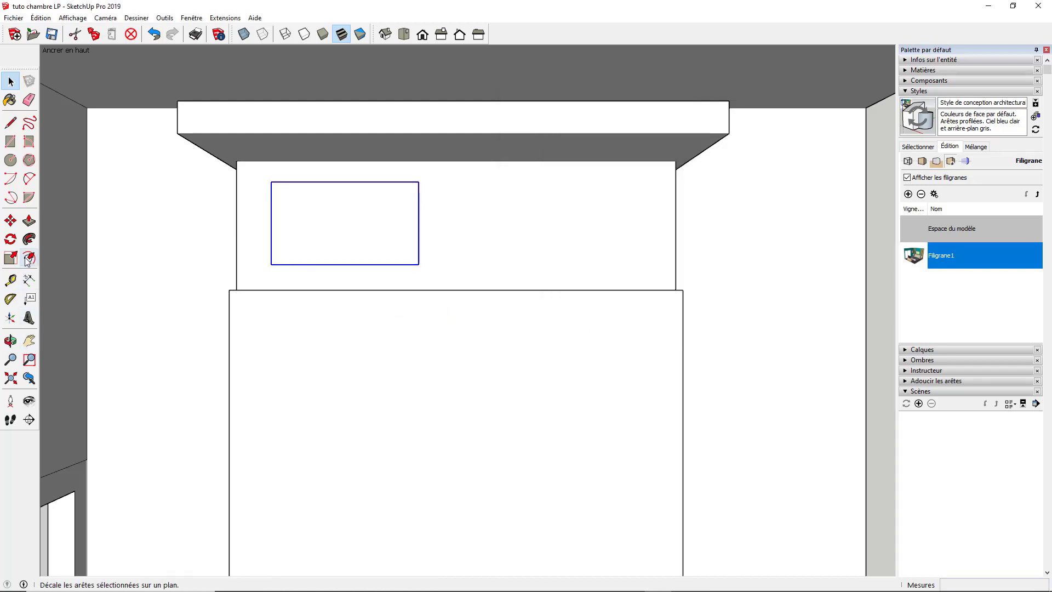
Step: Copy the pillow component straight across the mattress to the side away from the windows
{"action": "left_click", "coordinate": [10, 220]}
{"action": "key", "text": "ctrl"}
{"action": "left_click", "coordinate": [344, 232]}
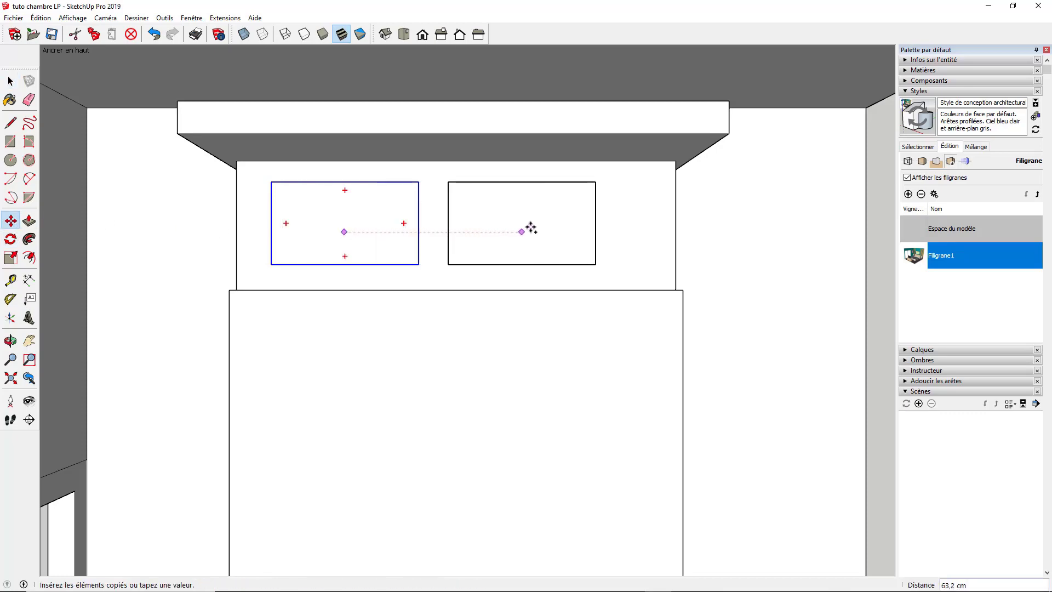
{"action": "left_click", "coordinate": [548, 228]}
{"action": "scroll", "coordinate": [469, 229], "scroll_direction": "down", "scroll_amount": 2}
{"action": "key", "text": "space"}
Step: Open the copied pillow component, extrude its face up about 5.2 cm, and stack a second layer of similar height on top
{"action": "middle_click_drag", "start_coordinate": [563, 376], "coordinate": [242, 23]}
{"action": "scroll", "coordinate": [616, 330], "scroll_direction": "down", "scroll_amount": 3}
{"action": "scroll", "coordinate": [574, 322], "scroll_direction": "up", "scroll_amount": 5}
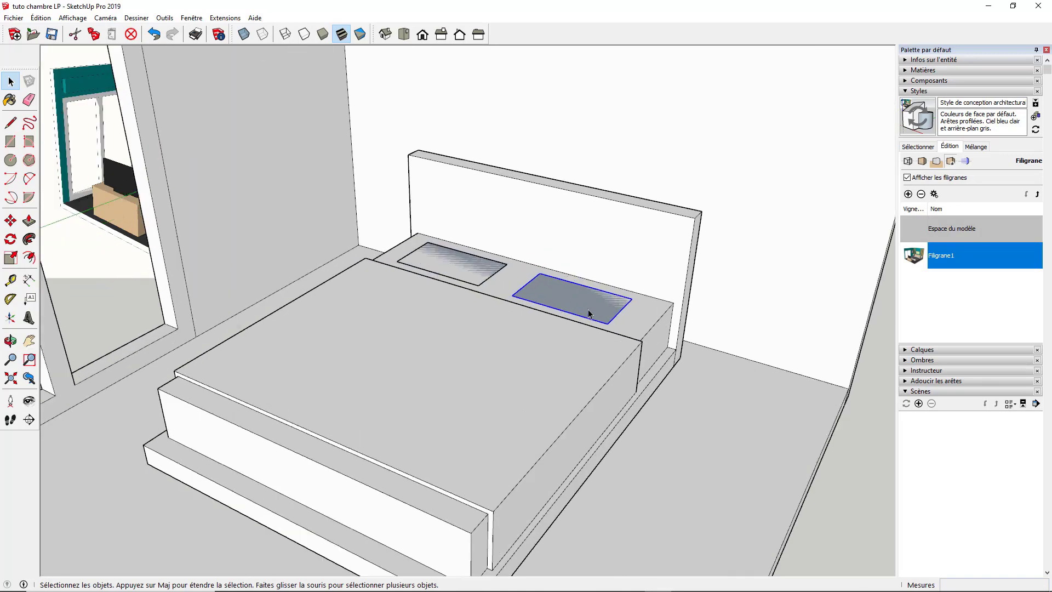
{"action": "scroll", "coordinate": [552, 295], "scroll_direction": "up", "scroll_amount": 3}
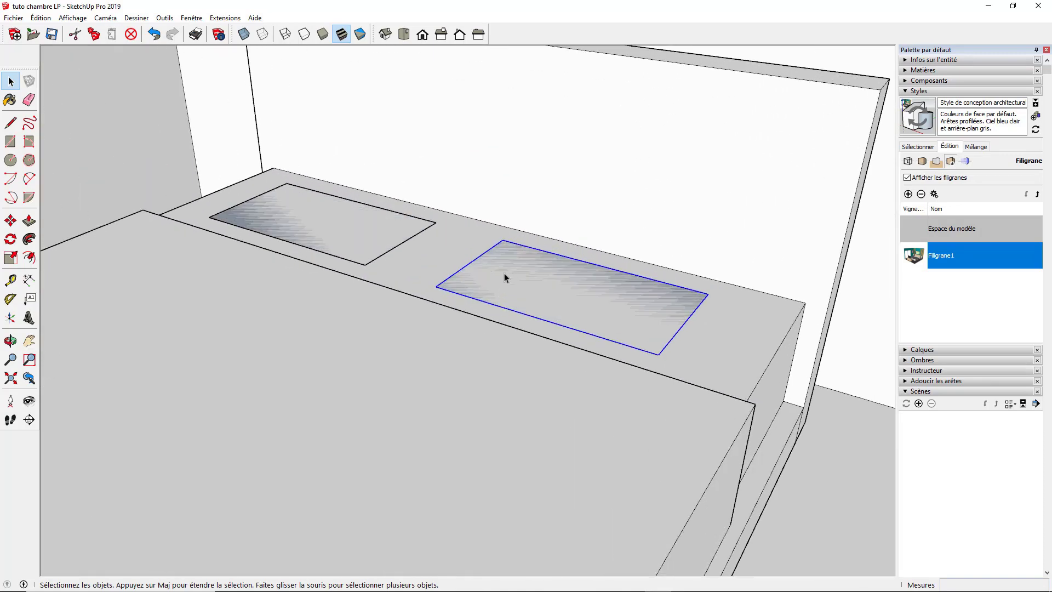
{"action": "double_click", "coordinate": [505, 273]}
{"action": "left_click", "coordinate": [29, 220]}
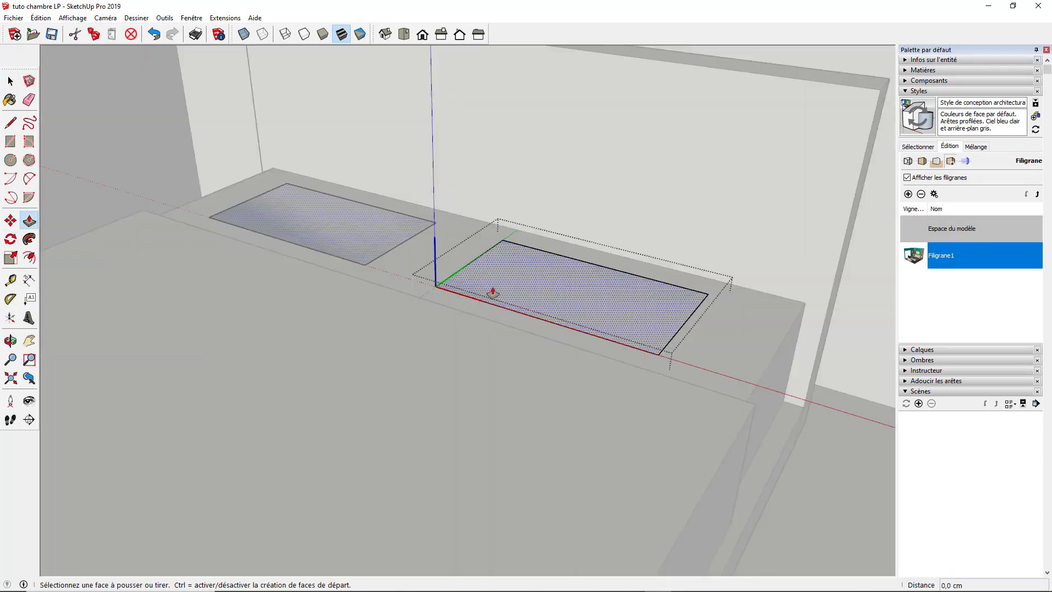
{"action": "left_click", "coordinate": [515, 294]}
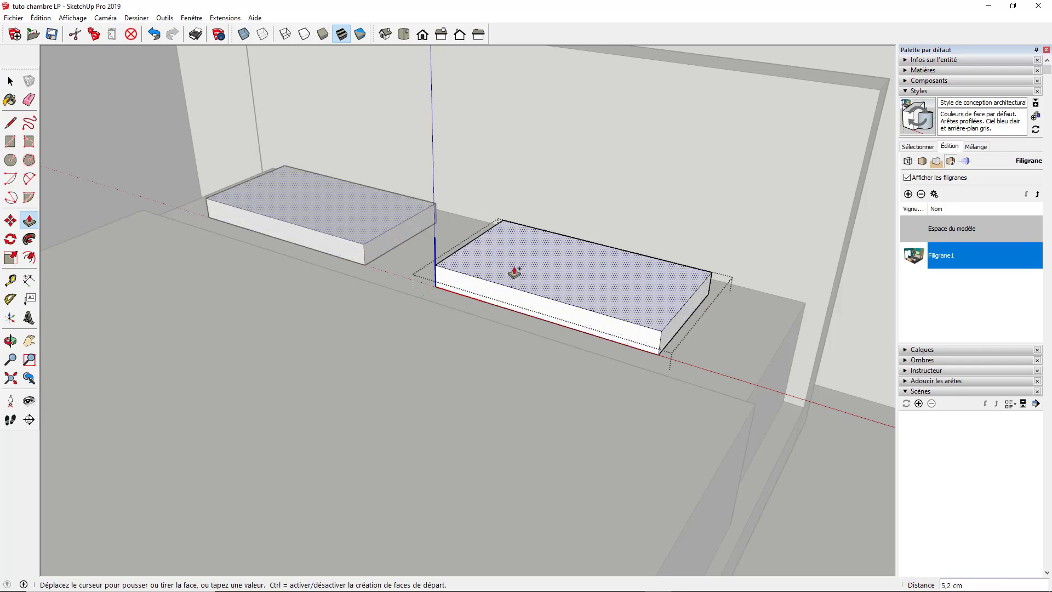
{"action": "left_click", "coordinate": [515, 272]}
{"action": "left_click", "coordinate": [513, 274]}
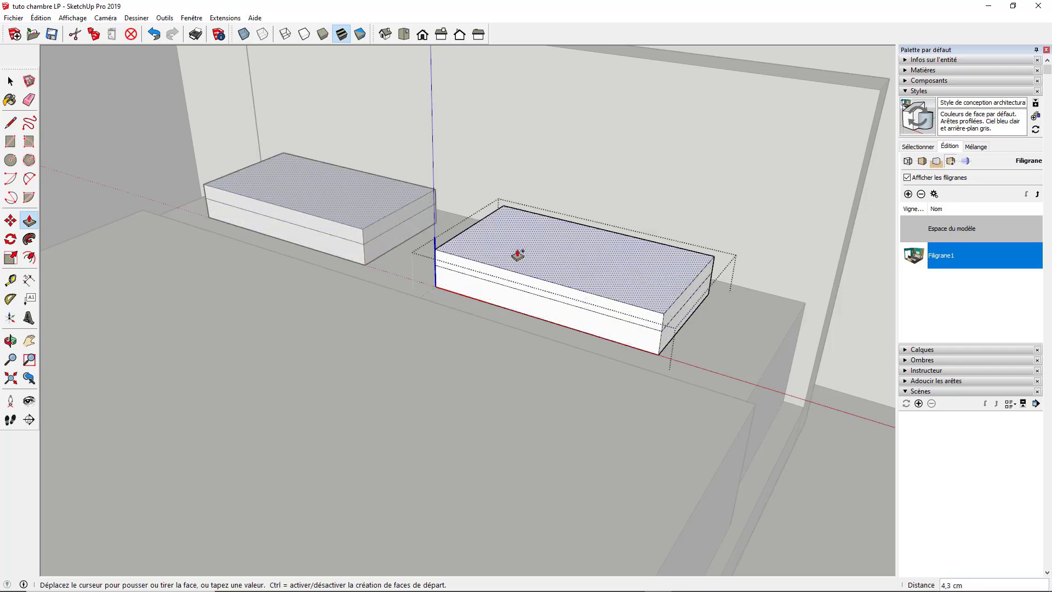
{"action": "left_click", "coordinate": [518, 252]}
{"action": "middle_click_drag", "start_coordinate": [517, 249], "coordinate": [683, 244]}
{"action": "scroll", "coordinate": [683, 244], "scroll_direction": "up", "scroll_amount": 3}
{"action": "key", "text": "space"}
{"action": "middle_click_drag", "start_coordinate": [522, 283], "coordinate": [500, 269]}
{"action": "left_click_drag", "start_coordinate": [262, 219], "coordinate": [778, 265]}
{"action": "middle_click_drag", "start_coordinate": [778, 266], "coordinate": [431, 311]}
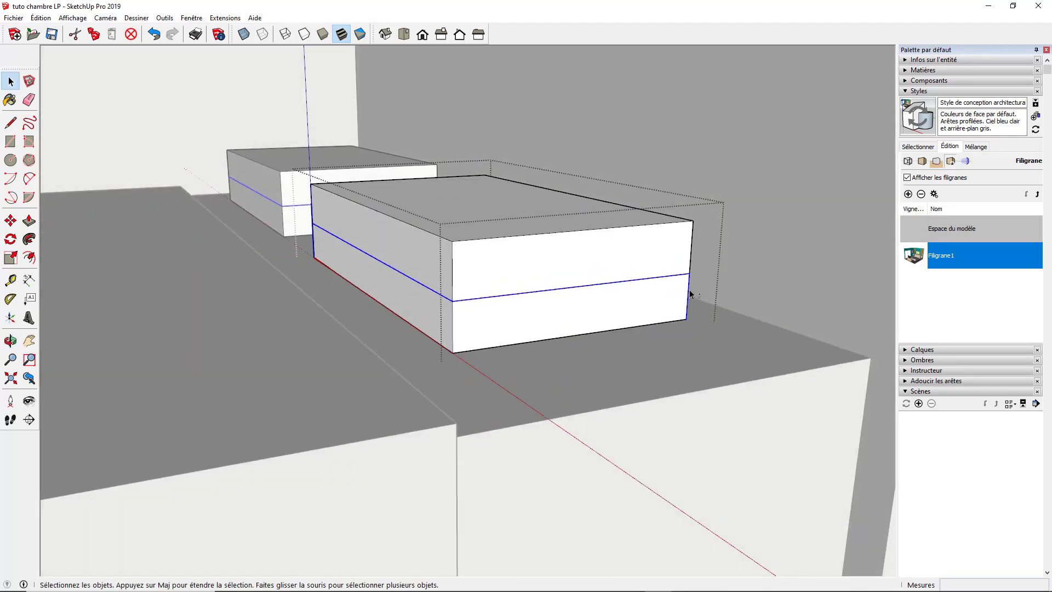
{"action": "middle_click_drag", "start_coordinate": [690, 294], "coordinate": [348, 275]}
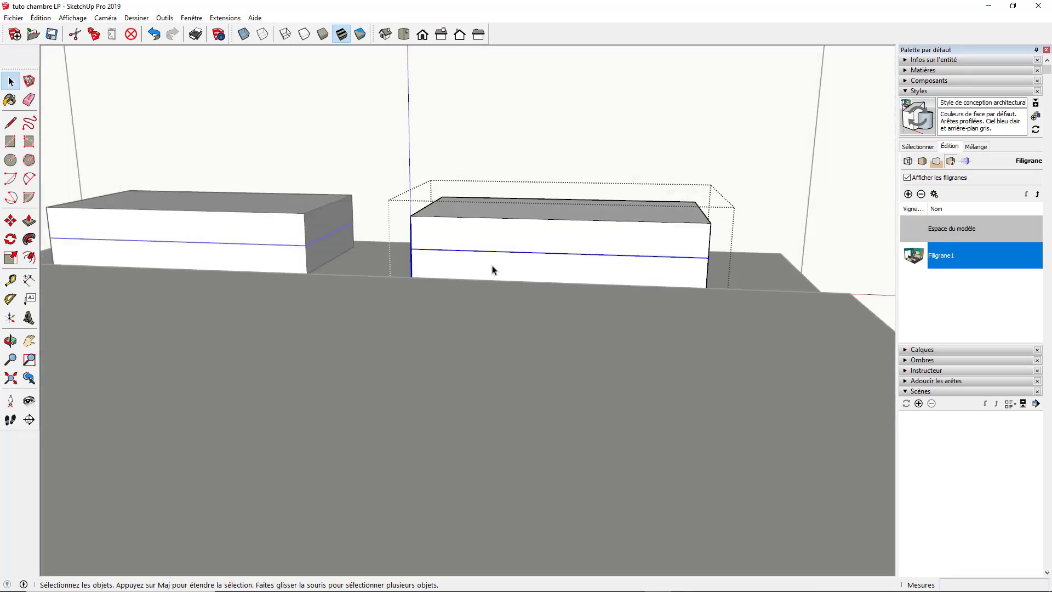
{"action": "left_click", "coordinate": [463, 166]}
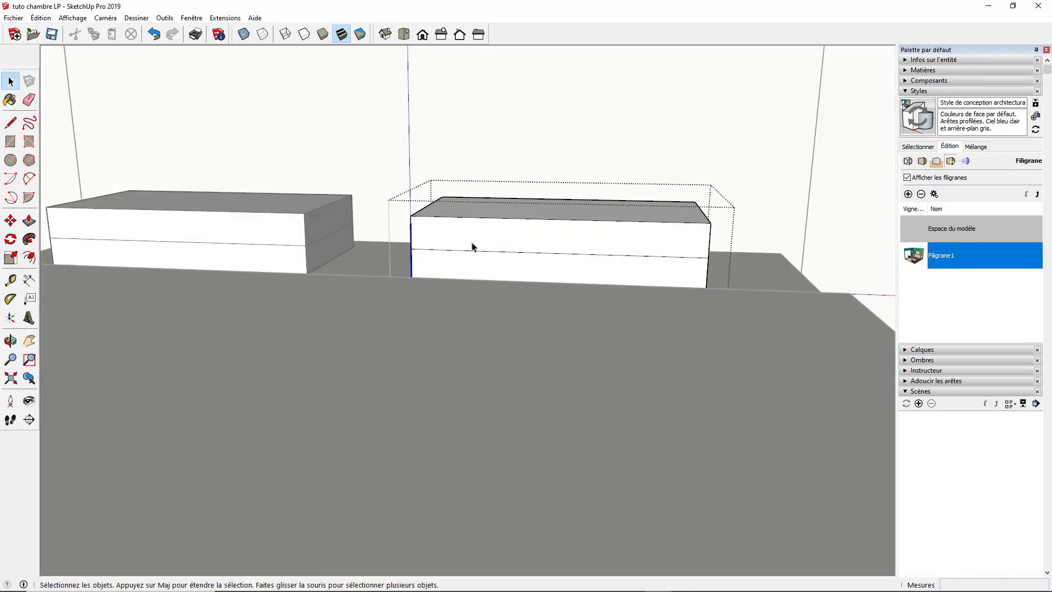
Step: Select only the horizontal middle face and its edges inside the pillow block, using X-ray display temporarily
{"action": "left_click", "coordinate": [244, 35]}
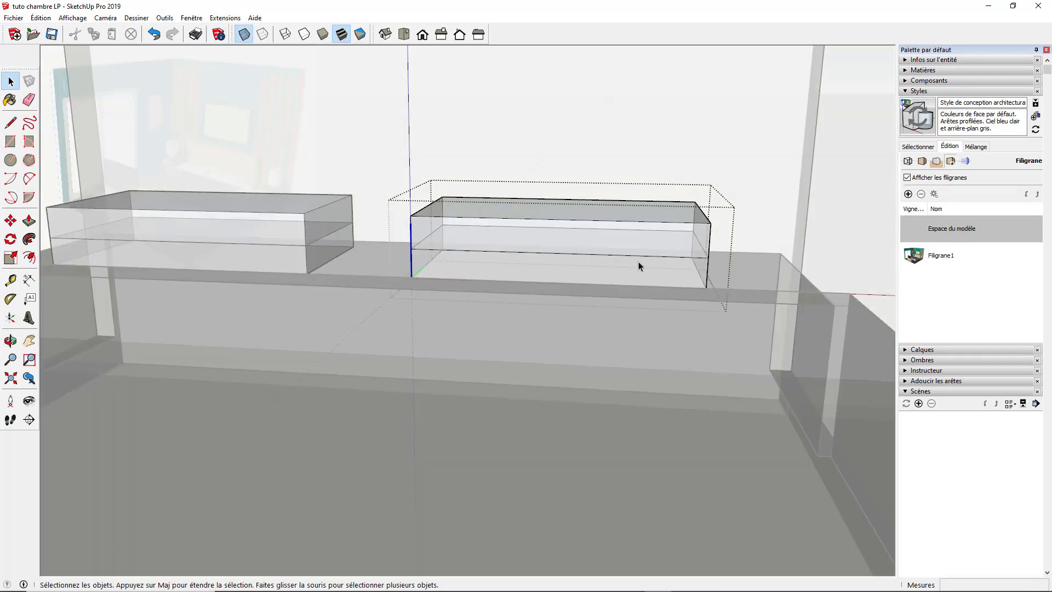
{"action": "mouse_move", "coordinate": [639, 261]}
{"action": "middle_mouse_down"}
{"action": "mouse_move", "coordinate": [639, 296]}
{"action": "mouse_move", "coordinate": [639, 280]}
{"action": "middle_mouse_up"}
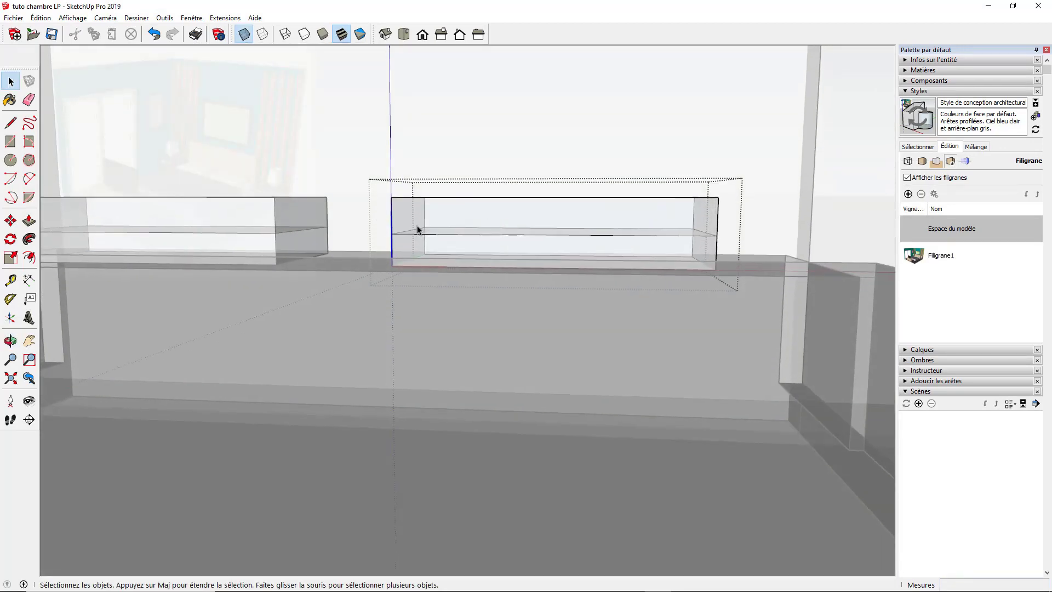
{"action": "left_click_drag", "start_coordinate": [374, 214], "coordinate": [617, 248]}
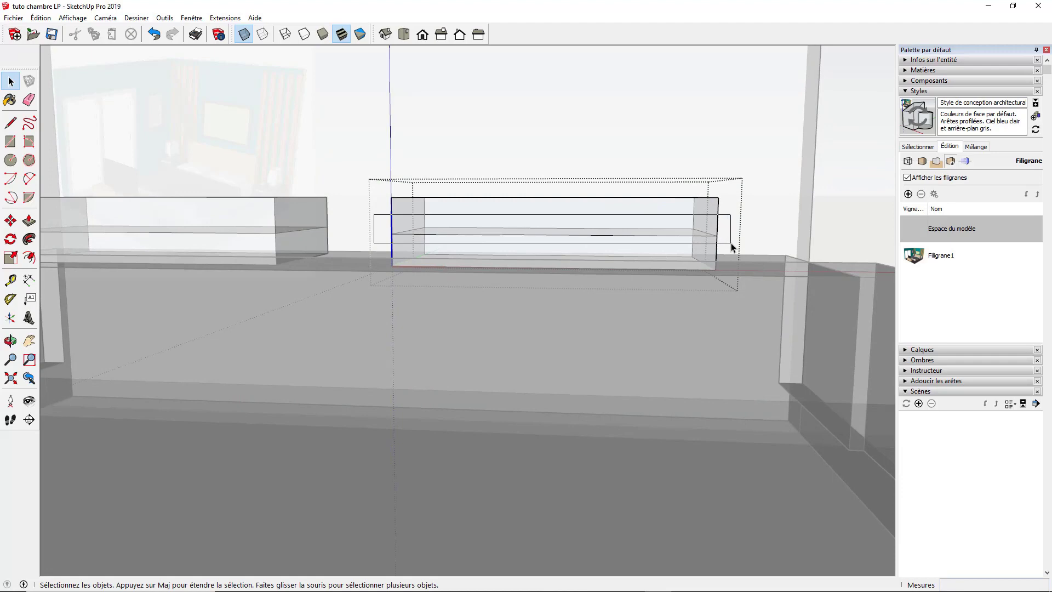
{"action": "left_click_drag", "start_coordinate": [734, 247], "coordinate": [732, 246]}
{"action": "middle_click_drag", "start_coordinate": [681, 248], "coordinate": [288, 203]}
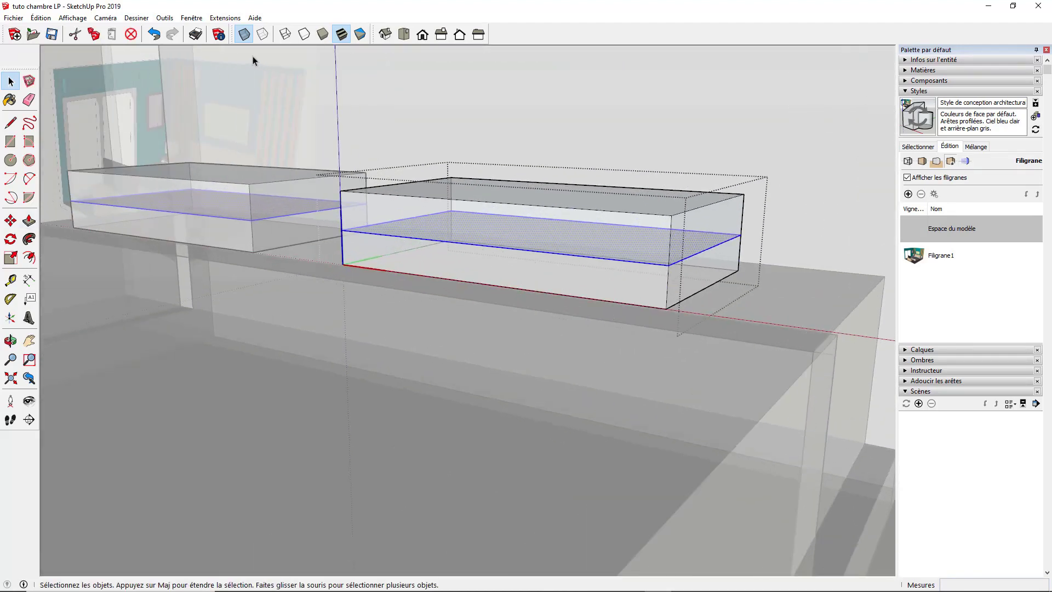
{"action": "left_click", "coordinate": [244, 34]}
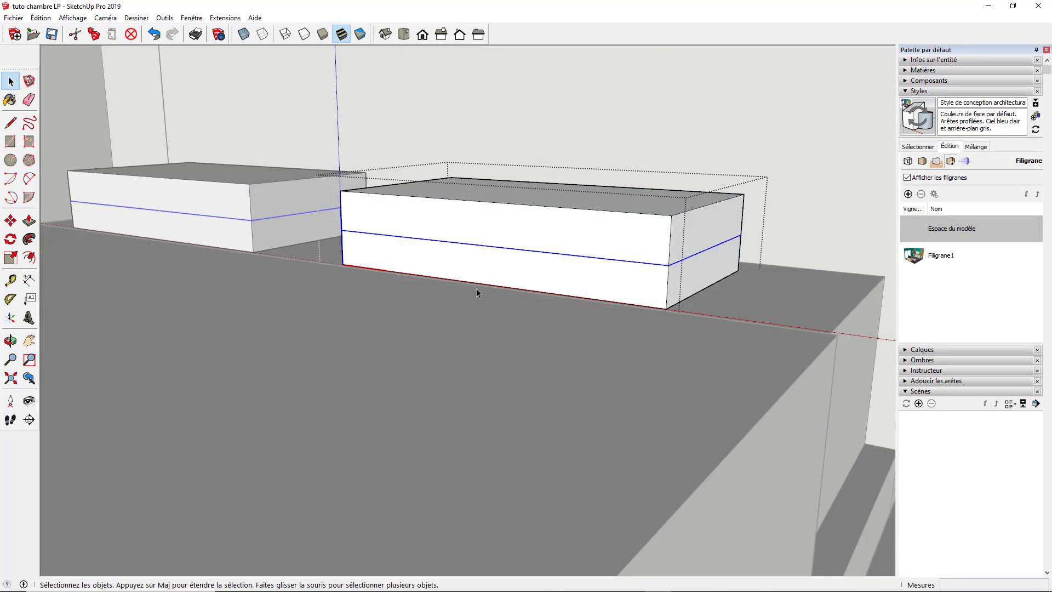
Step: Scale the pillow's middle outline outward about its centre to give sloped sides, and leave the component
{"action": "left_click", "coordinate": [10, 257]}
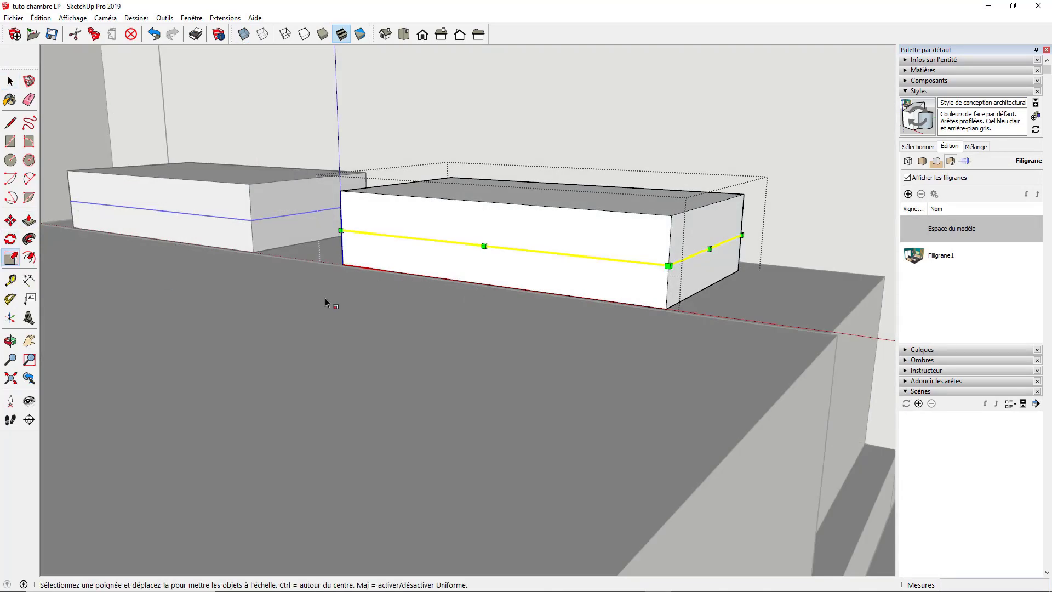
{"action": "middle_click_drag", "start_coordinate": [775, 334], "coordinate": [811, 357]}
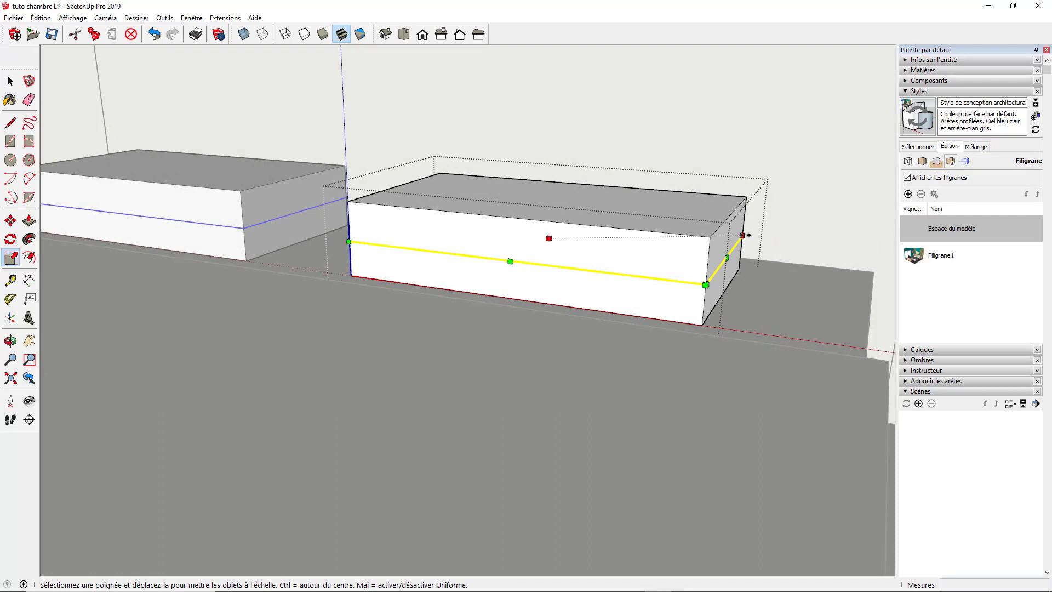
{"action": "left_click_drag", "start_coordinate": [744, 235], "coordinate": [779, 234]}
{"action": "scroll", "coordinate": [565, 312], "scroll_direction": "down", "scroll_amount": 5}
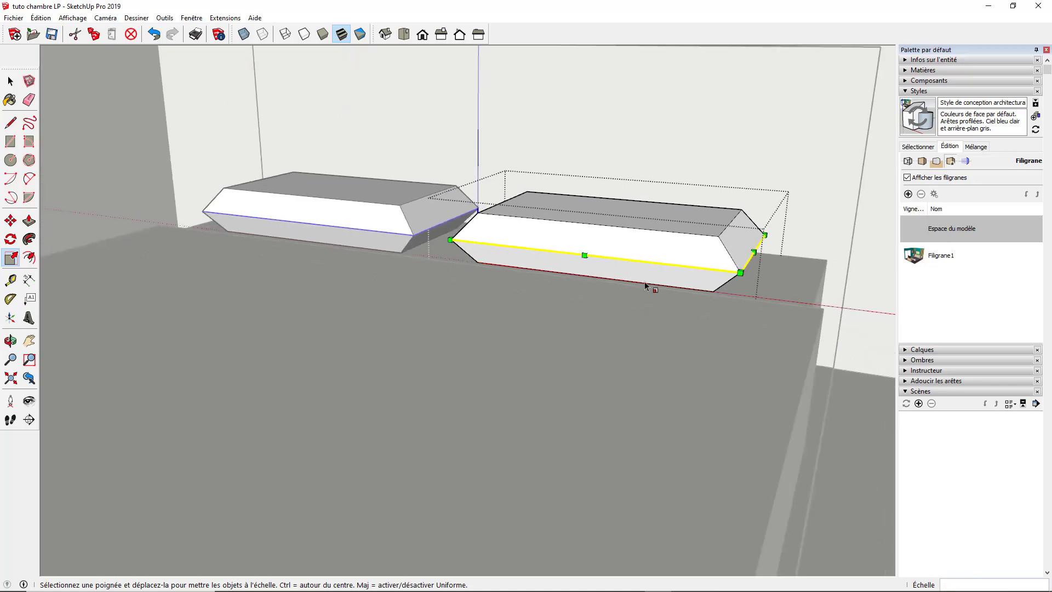
{"action": "scroll", "coordinate": [660, 314], "scroll_direction": "down", "scroll_amount": 3}
{"action": "scroll", "coordinate": [707, 258], "scroll_direction": "up", "scroll_amount": 3}
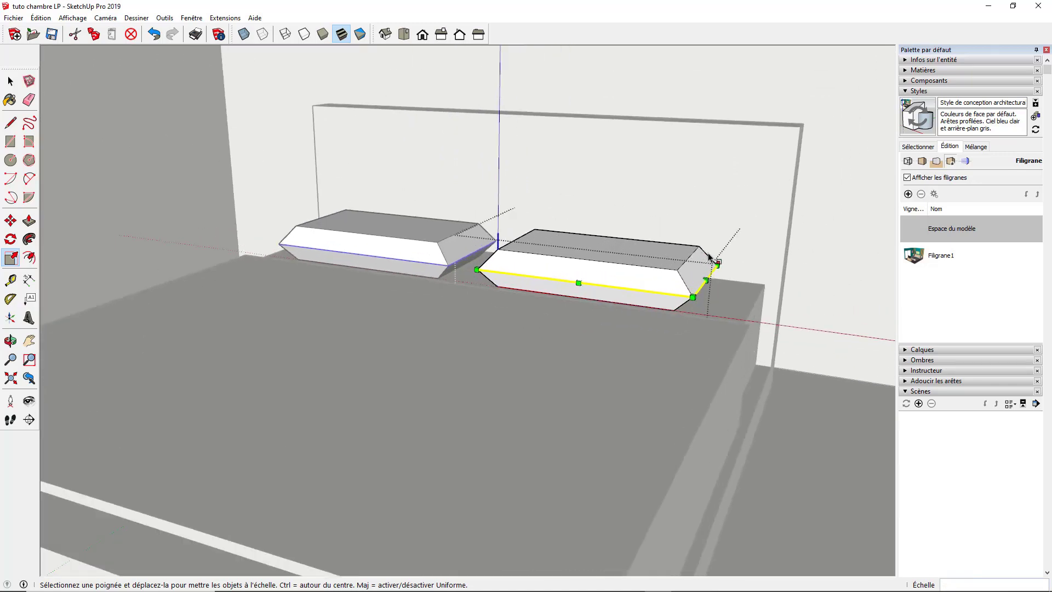
{"action": "left_click_drag", "start_coordinate": [717, 265], "coordinate": [723, 266]}
{"action": "key", "text": "space"}
{"action": "scroll", "coordinate": [764, 295], "scroll_direction": "down", "scroll_amount": 2}
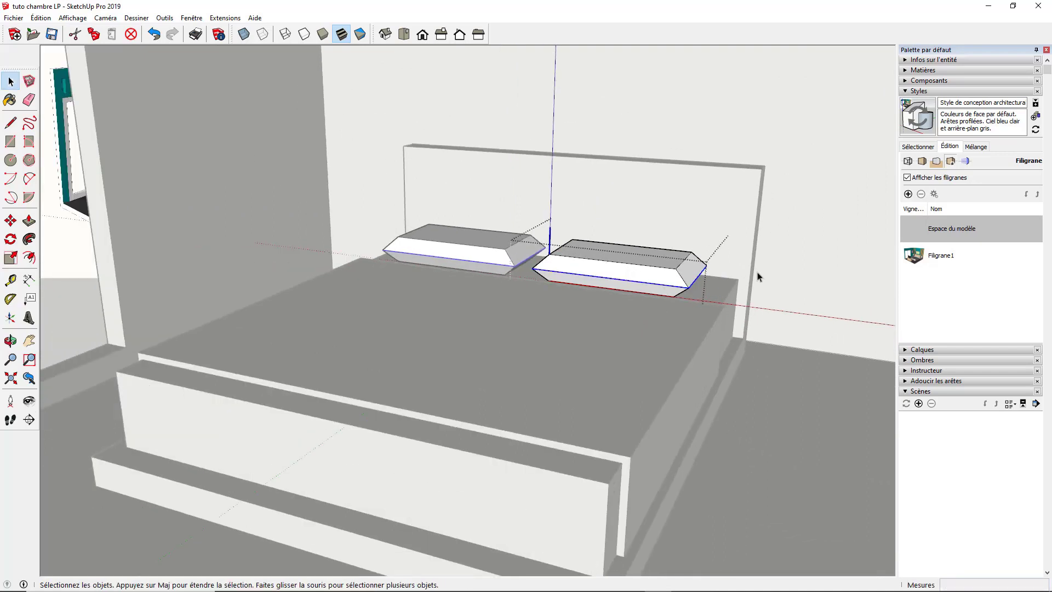
{"action": "left_click", "coordinate": [666, 352]}
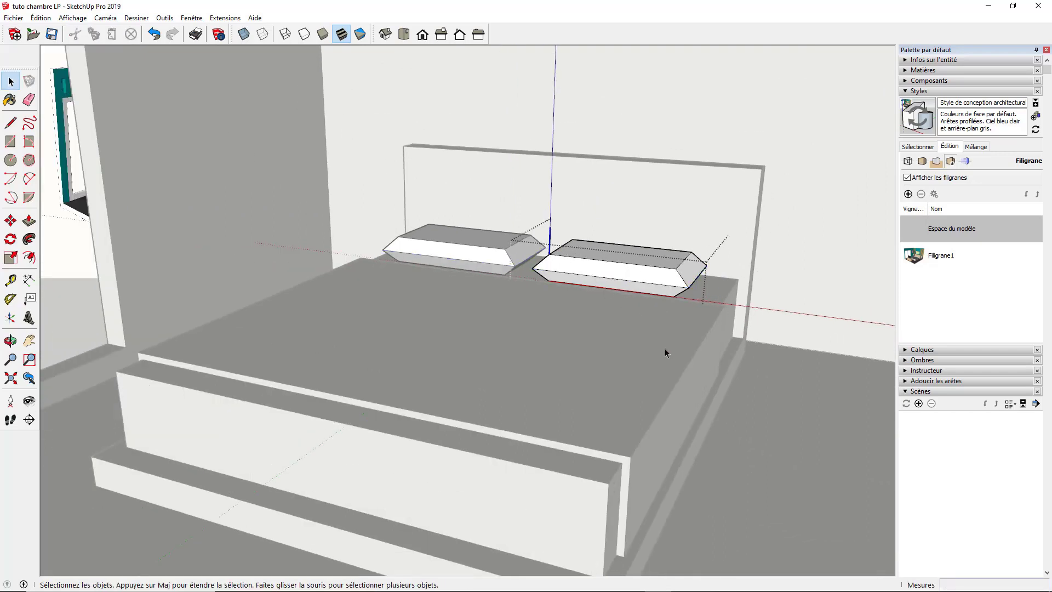
{"action": "scroll", "coordinate": [570, 323], "scroll_direction": "down", "scroll_amount": 4}
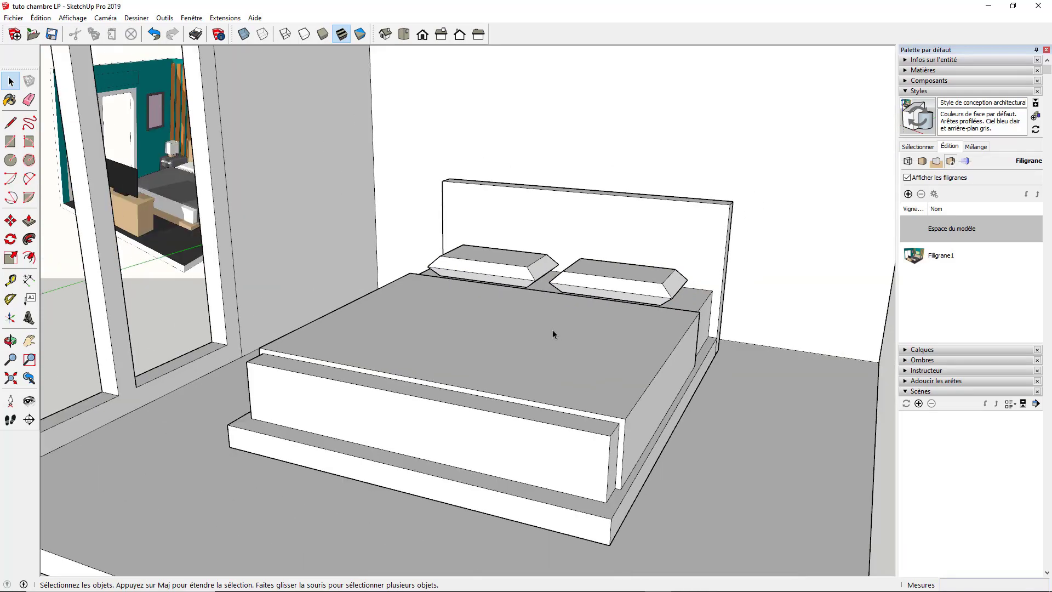
{"action": "middle_click_drag", "start_coordinate": [554, 331], "coordinate": [636, 321]}
{"action": "scroll", "coordinate": [660, 286], "scroll_direction": "down", "scroll_amount": 4}
{"action": "scroll", "coordinate": [618, 287], "scroll_direction": "up", "scroll_amount": 5}
{"action": "scroll", "coordinate": [636, 321], "scroll_direction": "up", "scroll_amount": 4}
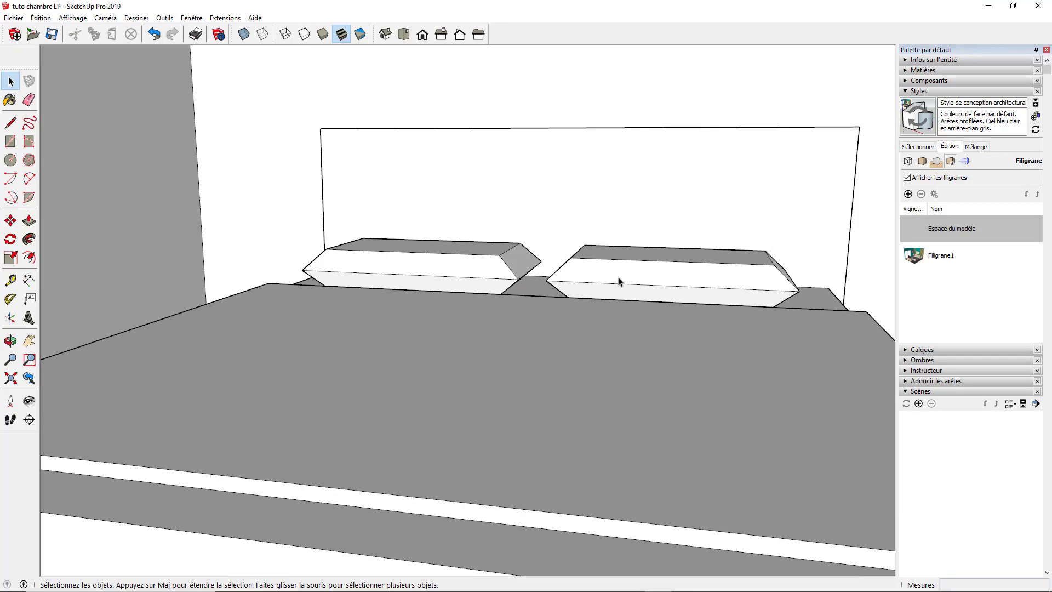
Step: Open the pillow component, scale all its geometry to 0.79 of its height along the blue axis, and leave the component
{"action": "double_click", "coordinate": [621, 283]}
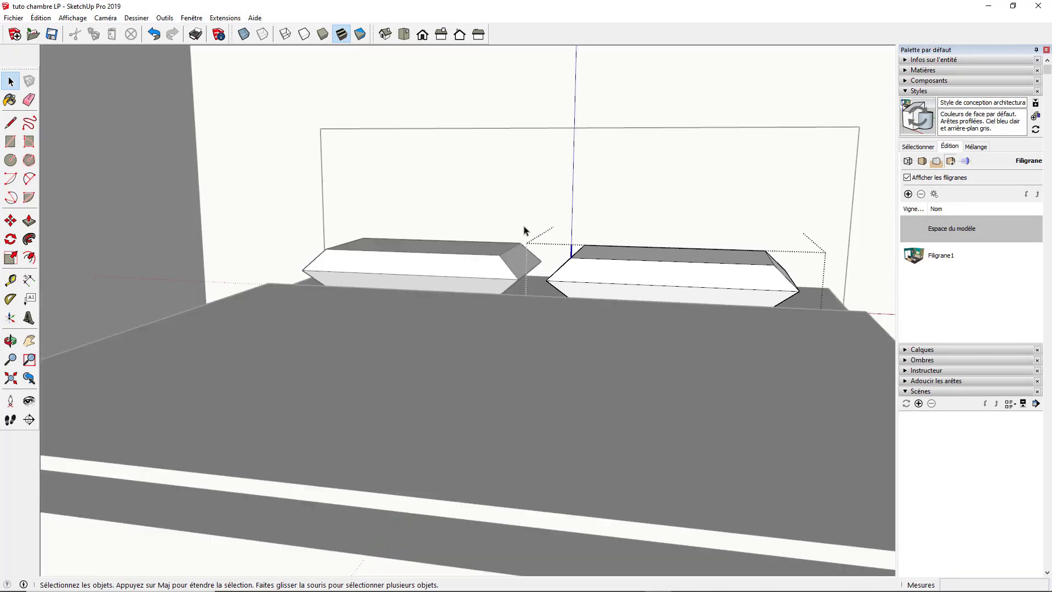
{"action": "left_click_drag", "start_coordinate": [798, 343], "coordinate": [824, 349]}
{"action": "middle_click_drag", "start_coordinate": [711, 304], "coordinate": [540, 341]}
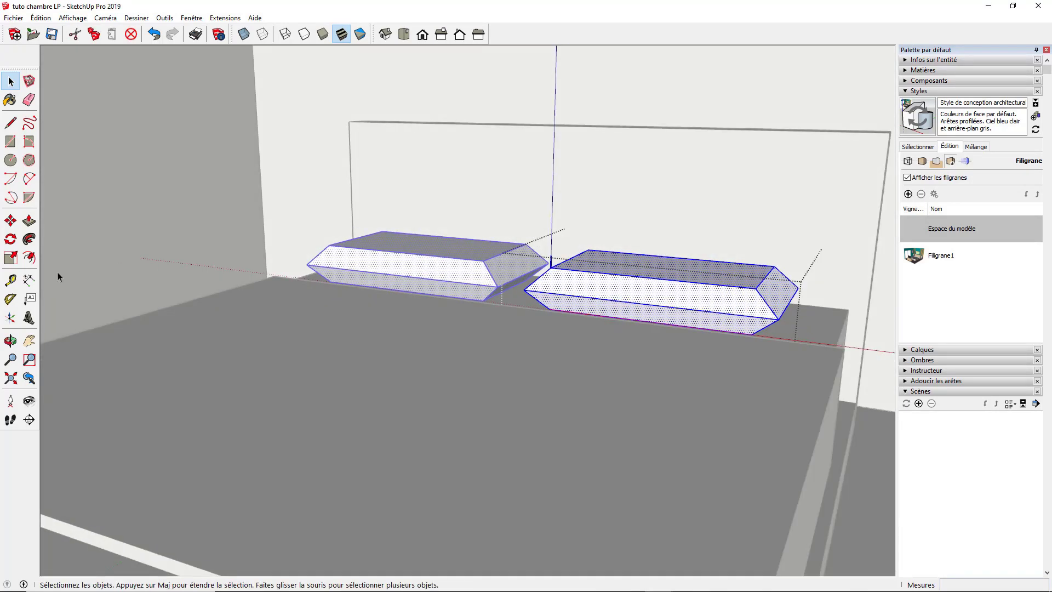
{"action": "left_click", "coordinate": [11, 258]}
{"action": "left_click_drag", "start_coordinate": [664, 267], "coordinate": [663, 276]}
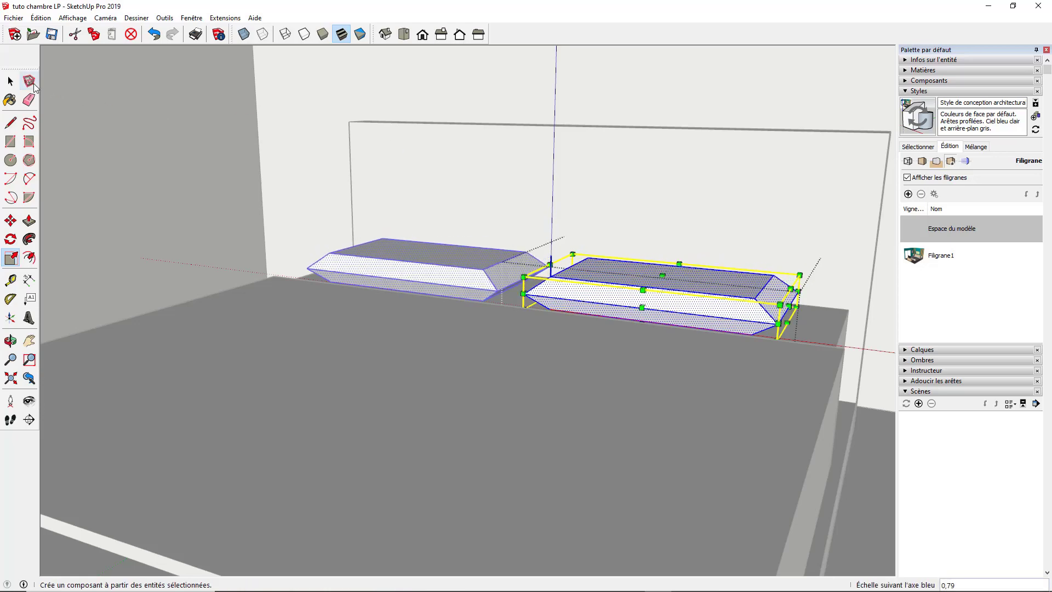
{"action": "left_click", "coordinate": [11, 82]}
{"action": "left_click", "coordinate": [333, 237]}
Step: Select the whole bed with its headboard and both pillows, and make it a single component with the default settings
{"action": "scroll", "coordinate": [460, 242], "scroll_direction": "down", "scroll_amount": 2}
{"action": "scroll", "coordinate": [461, 239], "scroll_direction": "down", "scroll_amount": 4}
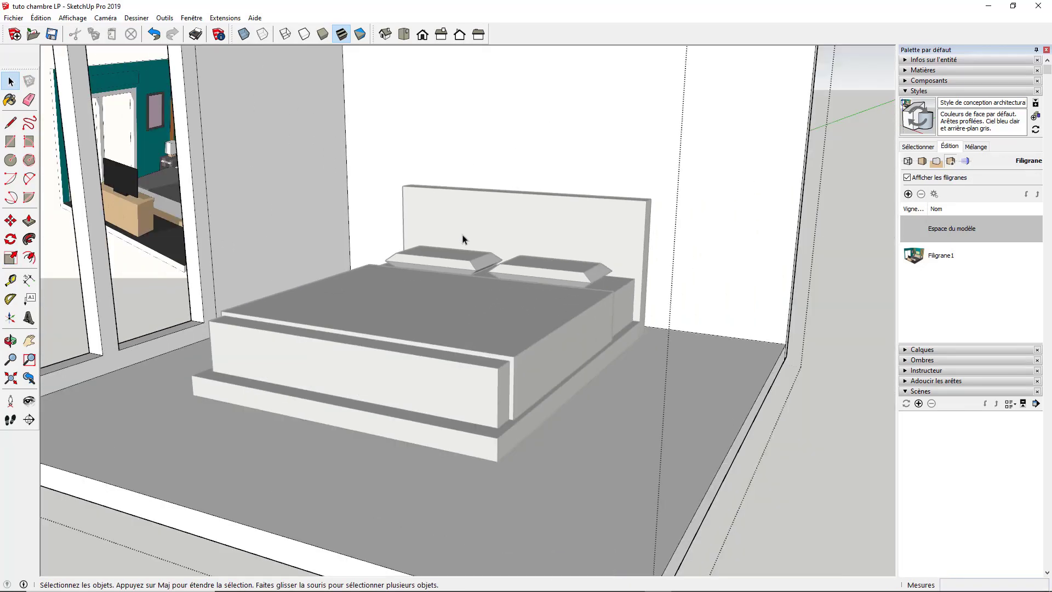
{"action": "scroll", "coordinate": [662, 361], "scroll_direction": "down", "scroll_amount": 2}
{"action": "scroll", "coordinate": [662, 362], "scroll_direction": "down", "scroll_amount": 2}
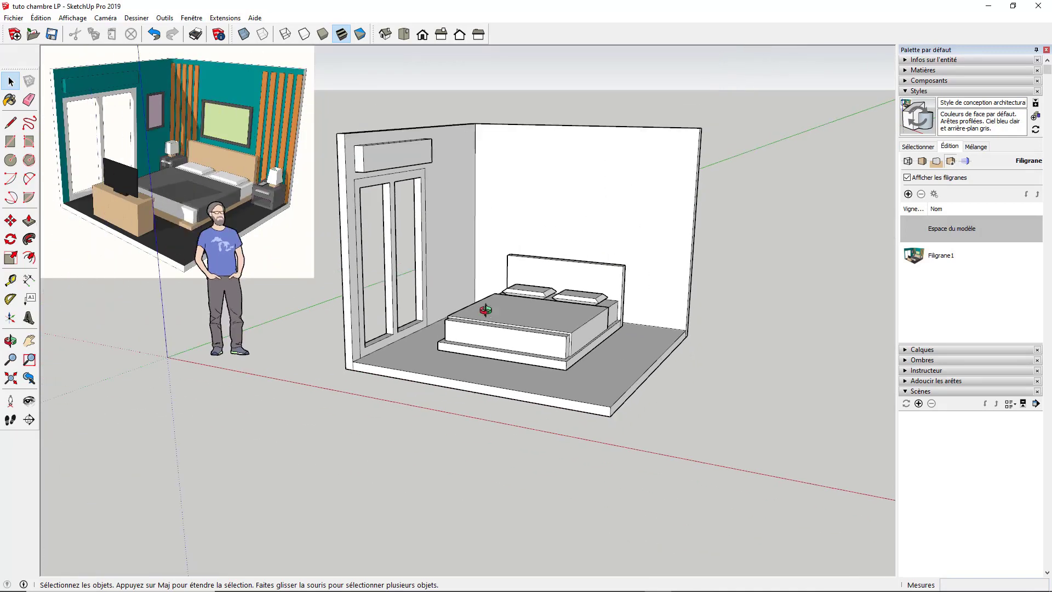
{"action": "middle_click_drag", "start_coordinate": [486, 307], "coordinate": [660, 329]}
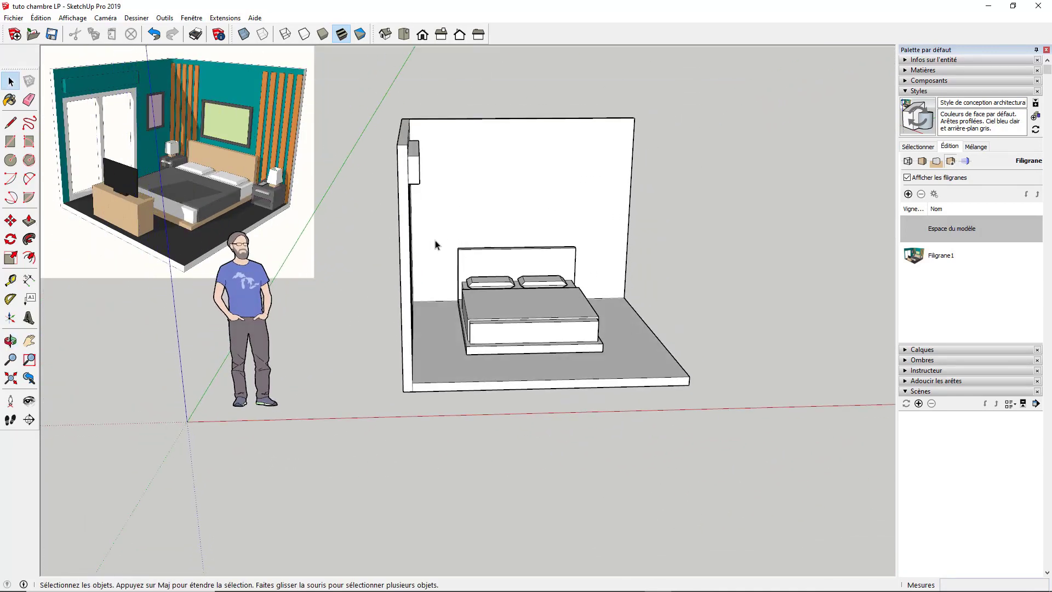
{"action": "left_click_drag", "start_coordinate": [436, 227], "coordinate": [632, 383]}
{"action": "right_click", "coordinate": [528, 294]}
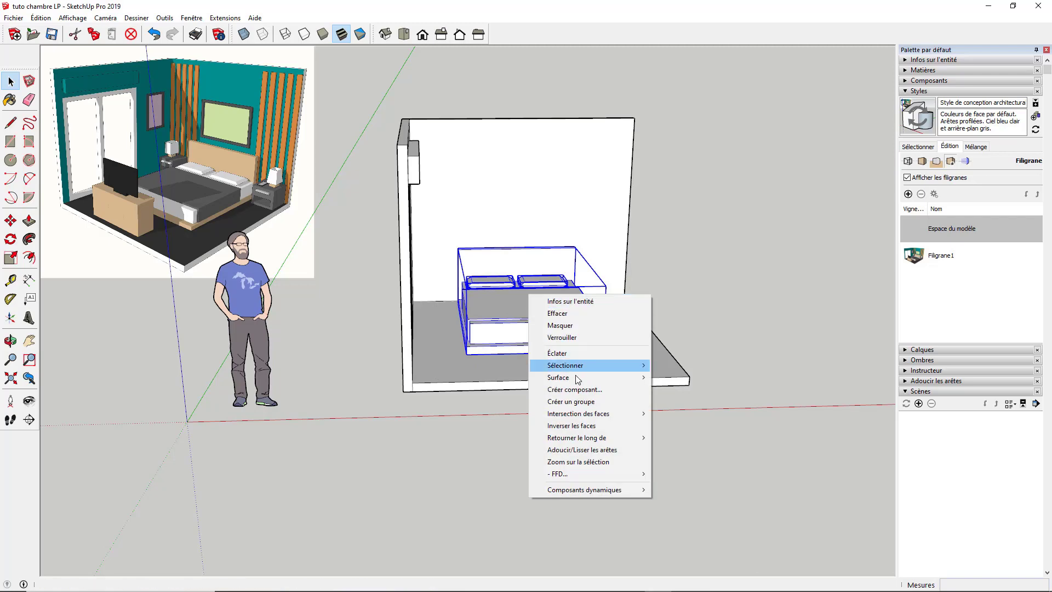
{"action": "left_click", "coordinate": [572, 390]}
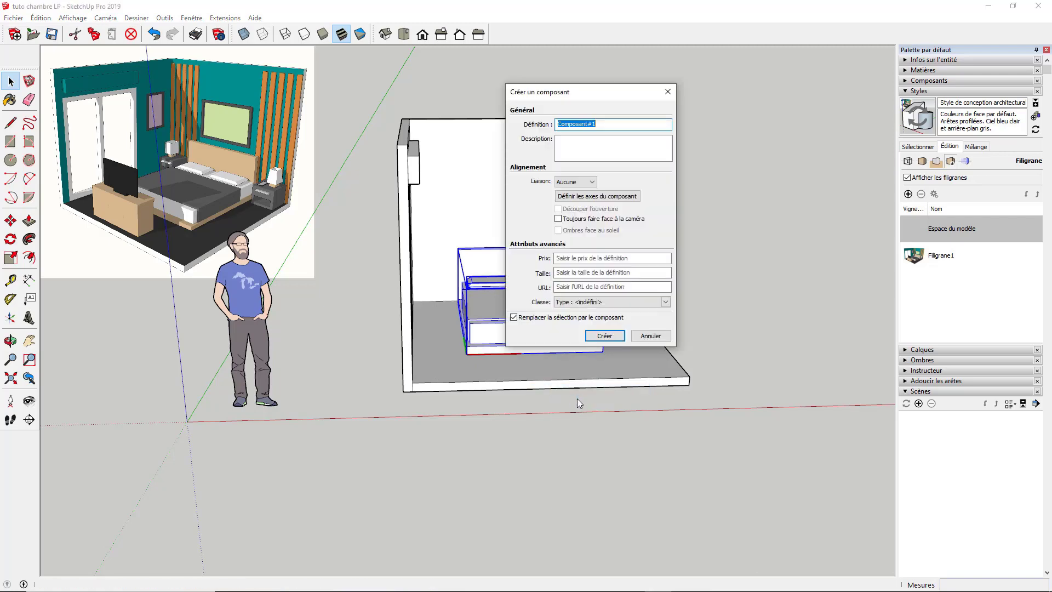
{"action": "key", "text": "Return"}
Step: Save the model under its existing file name and clear the selection
{"action": "scroll", "coordinate": [514, 263], "scroll_direction": "down", "scroll_amount": 2}
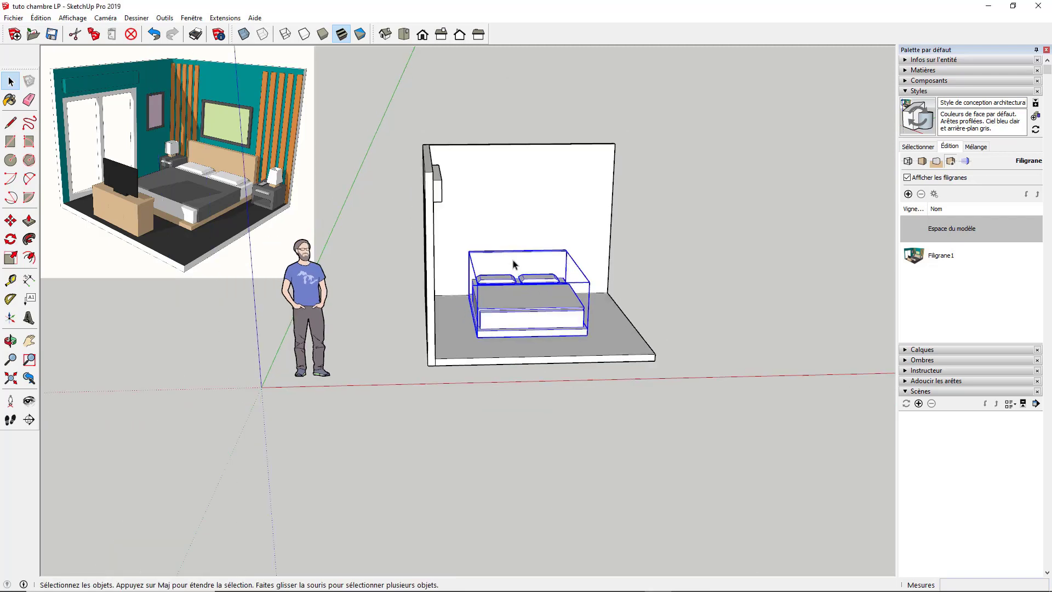
{"action": "middle_click_drag", "start_coordinate": [407, 285], "coordinate": [250, 289]}
{"action": "scroll", "coordinate": [588, 288], "scroll_direction": "up", "scroll_amount": 2}
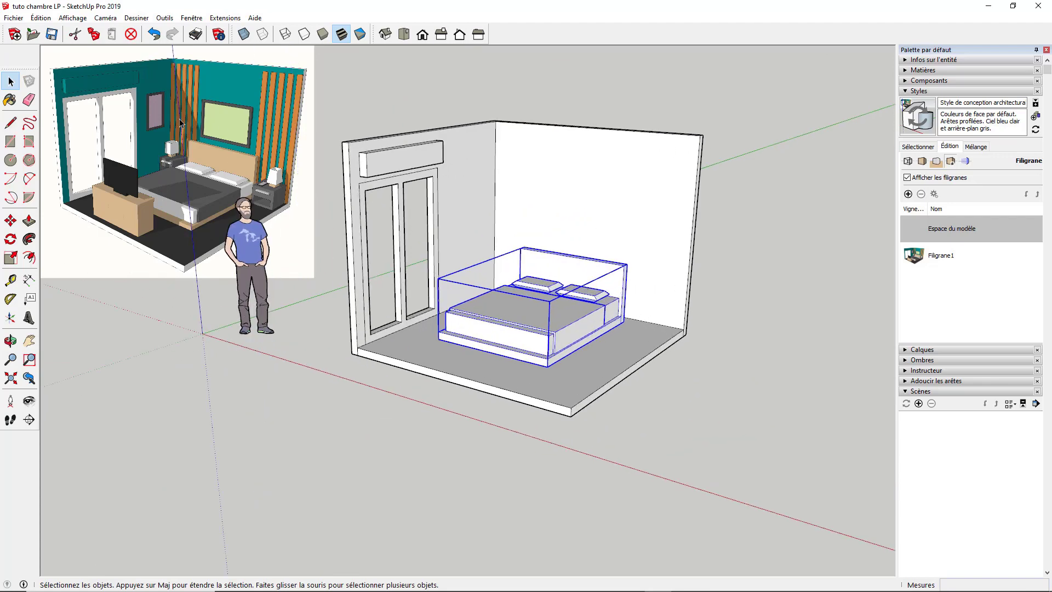
{"action": "left_click", "coordinate": [10, 18]}
{"action": "left_click", "coordinate": [50, 71]}
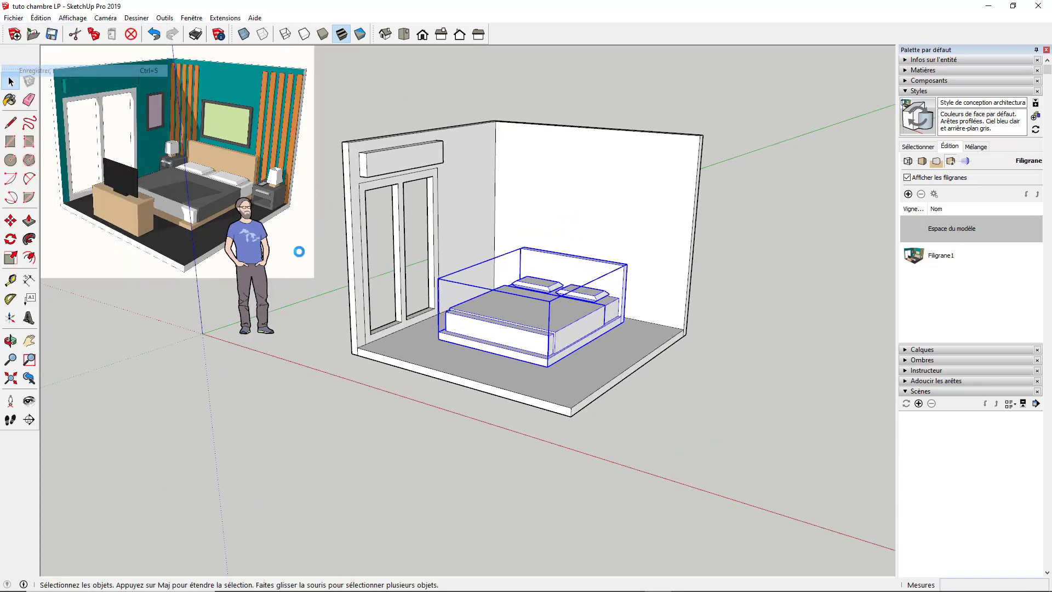
{"action": "left_click", "coordinate": [472, 448]}
Step: Move the bed component about 13.1 cm along the headboard wall, away from the windows, and deselect it
{"action": "scroll", "coordinate": [518, 344], "scroll_direction": "up", "scroll_amount": 3}
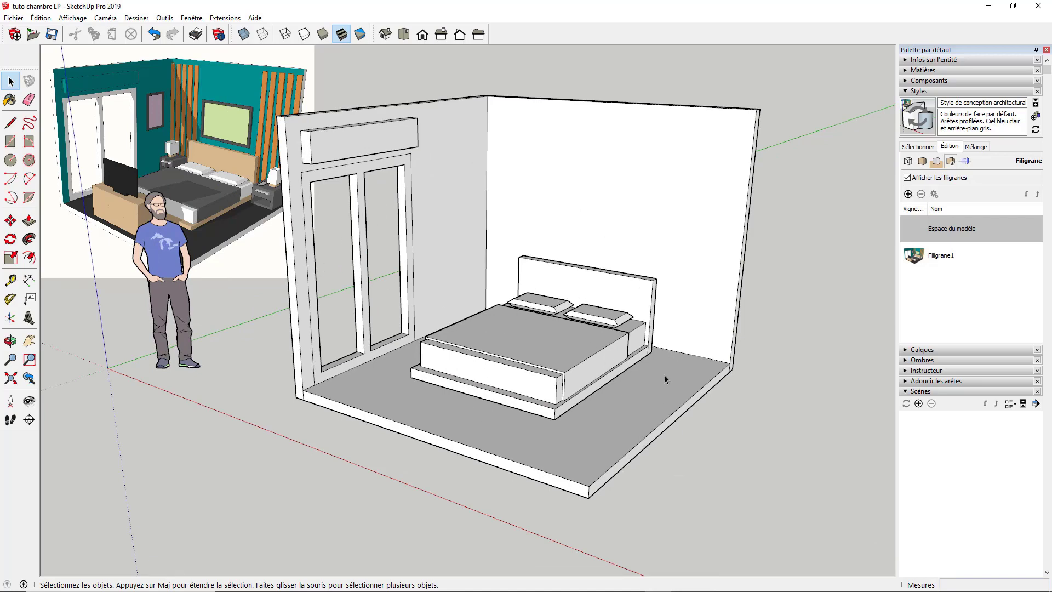
{"action": "scroll", "coordinate": [569, 383], "scroll_direction": "down", "scroll_amount": 2}
{"action": "scroll", "coordinate": [568, 384], "scroll_direction": "up", "scroll_amount": 2}
{"action": "middle_click_drag", "start_coordinate": [569, 383], "coordinate": [603, 379]}
{"action": "left_click", "coordinate": [607, 375]}
{"action": "left_click", "coordinate": [11, 220]}
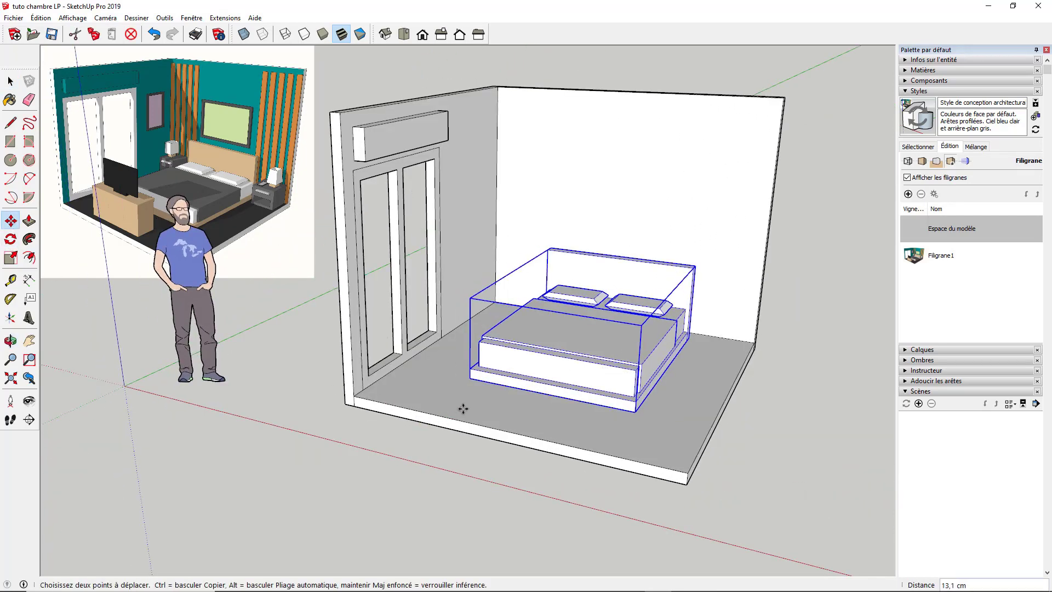
{"action": "mouse_move", "coordinate": [464, 408]}
{"action": "middle_mouse_down"}
{"action": "mouse_move", "coordinate": [615, 331]}
{"action": "mouse_move", "coordinate": [446, 416]}
{"action": "middle_mouse_up"}
{"action": "key", "text": "space"}
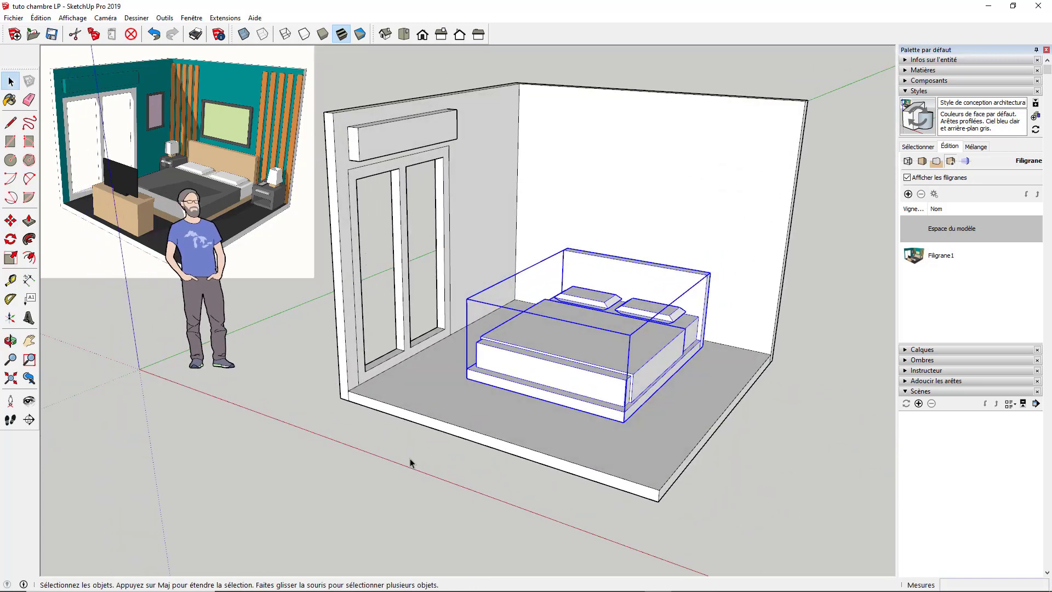
{"action": "left_click", "coordinate": [411, 462]}
{"action": "scroll", "coordinate": [387, 404], "scroll_direction": "up", "scroll_amount": 5}
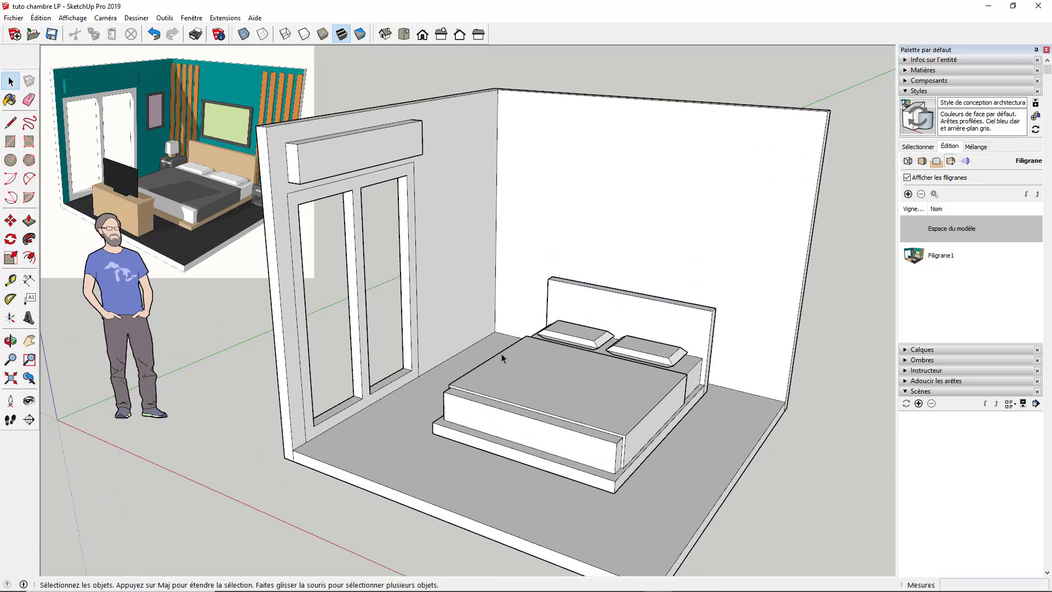